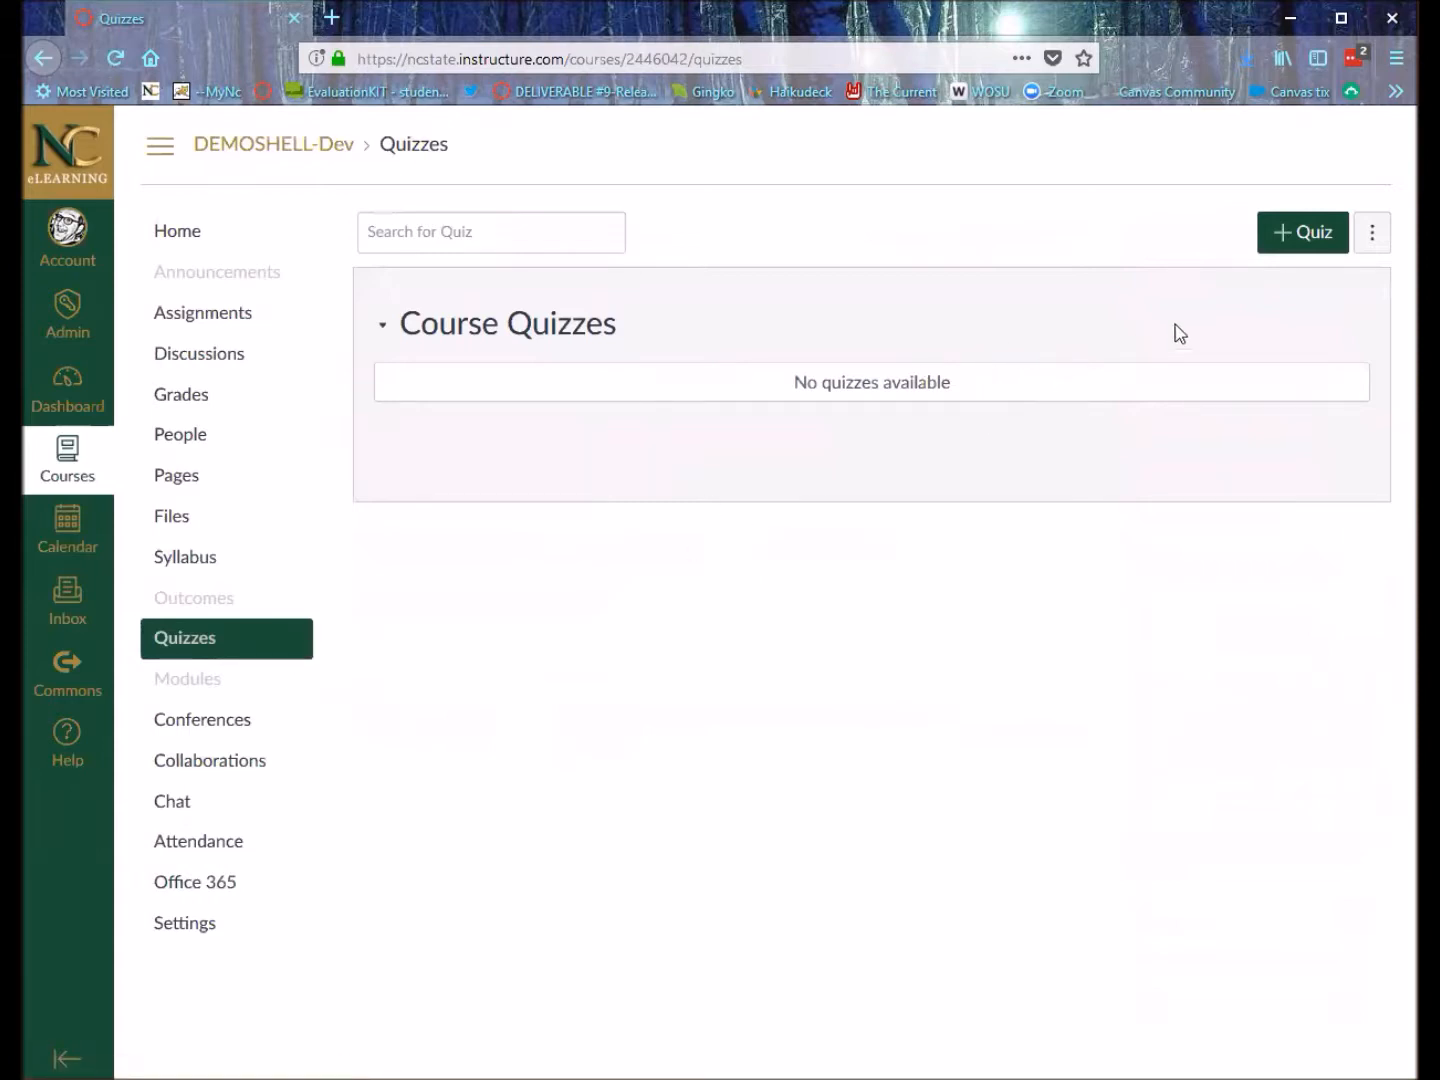
Create a new course quiz and set its quiz type to Graded Survey.
click(1295, 245)
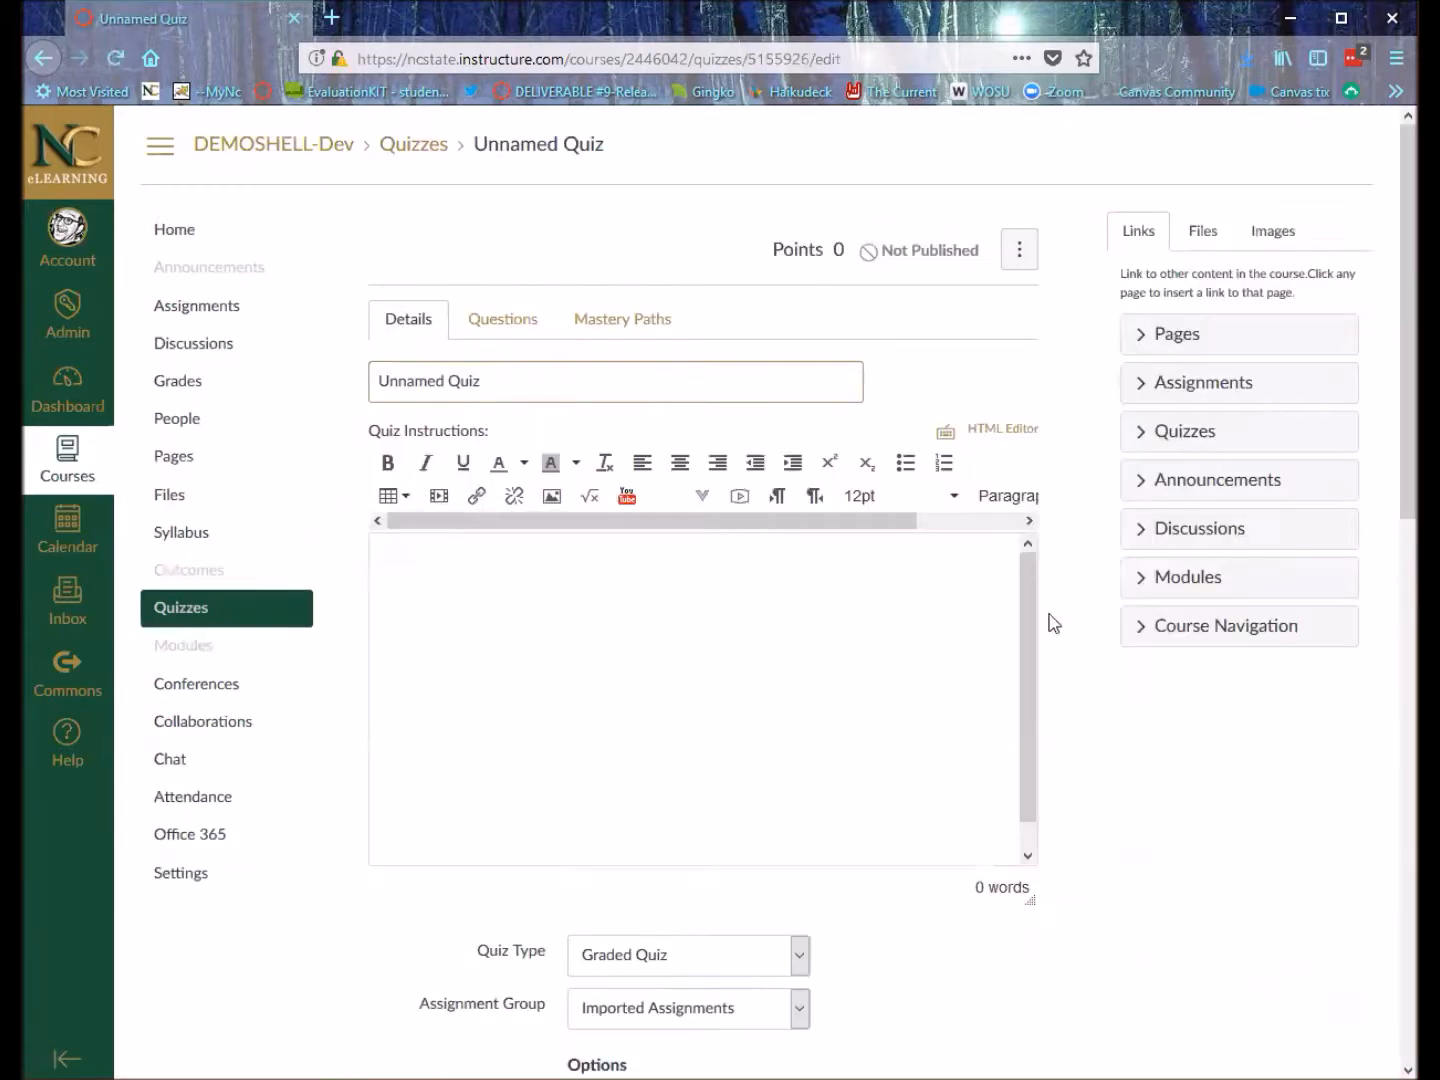
scroll(1061, 520, down, 10)
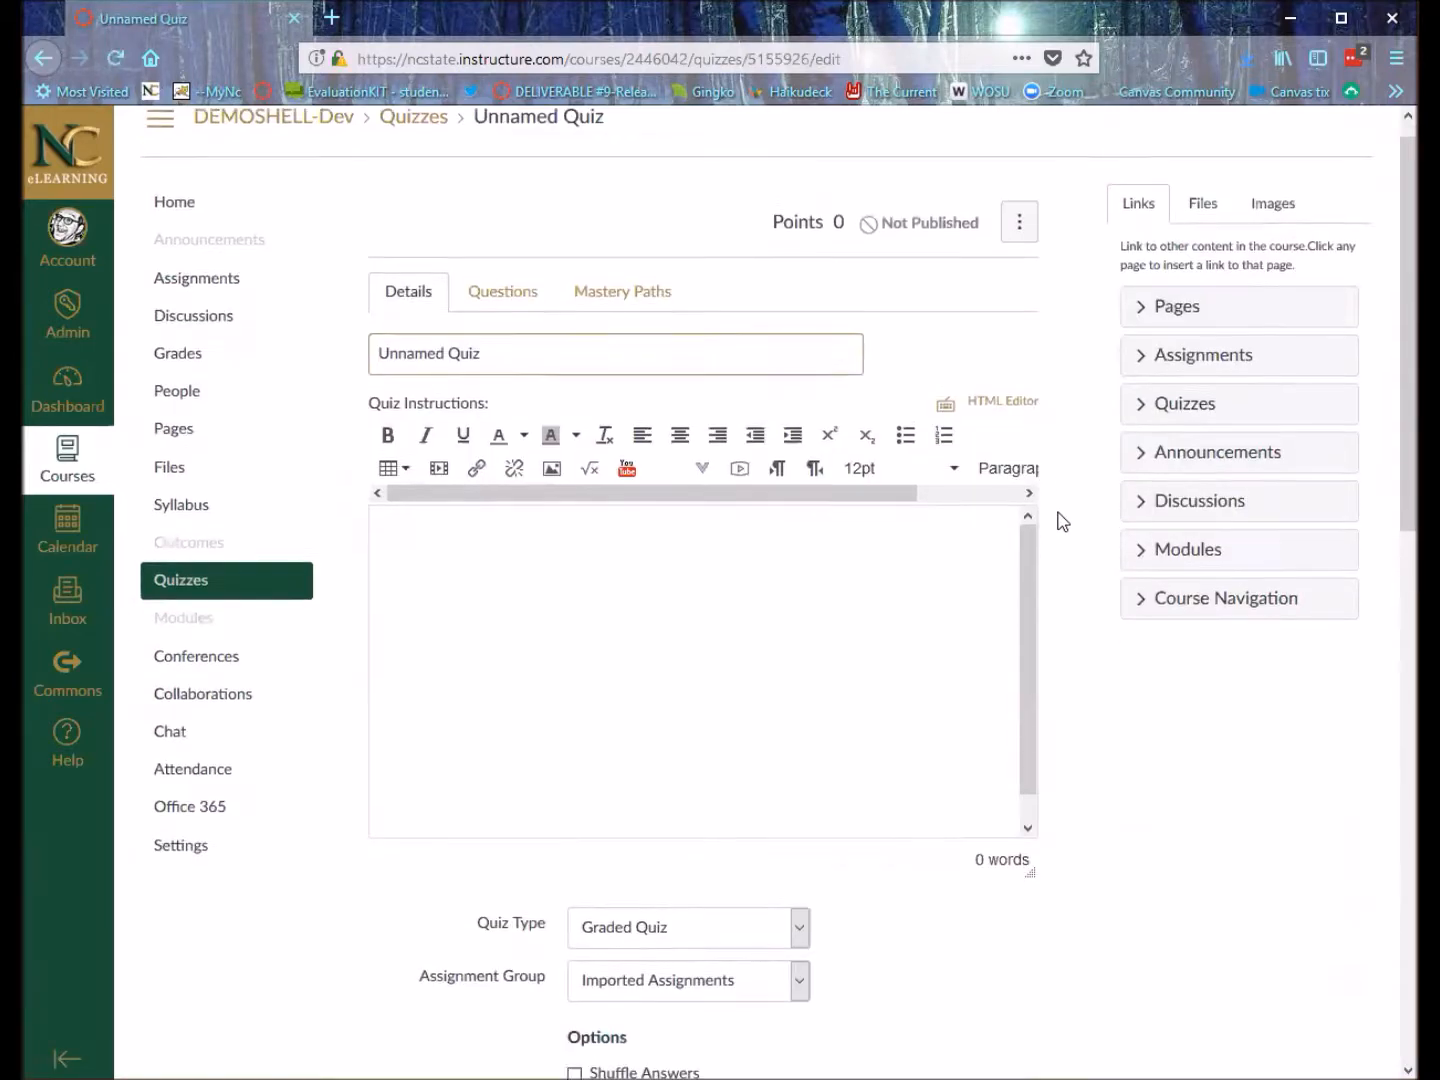
scroll(1060, 512, down, 3)
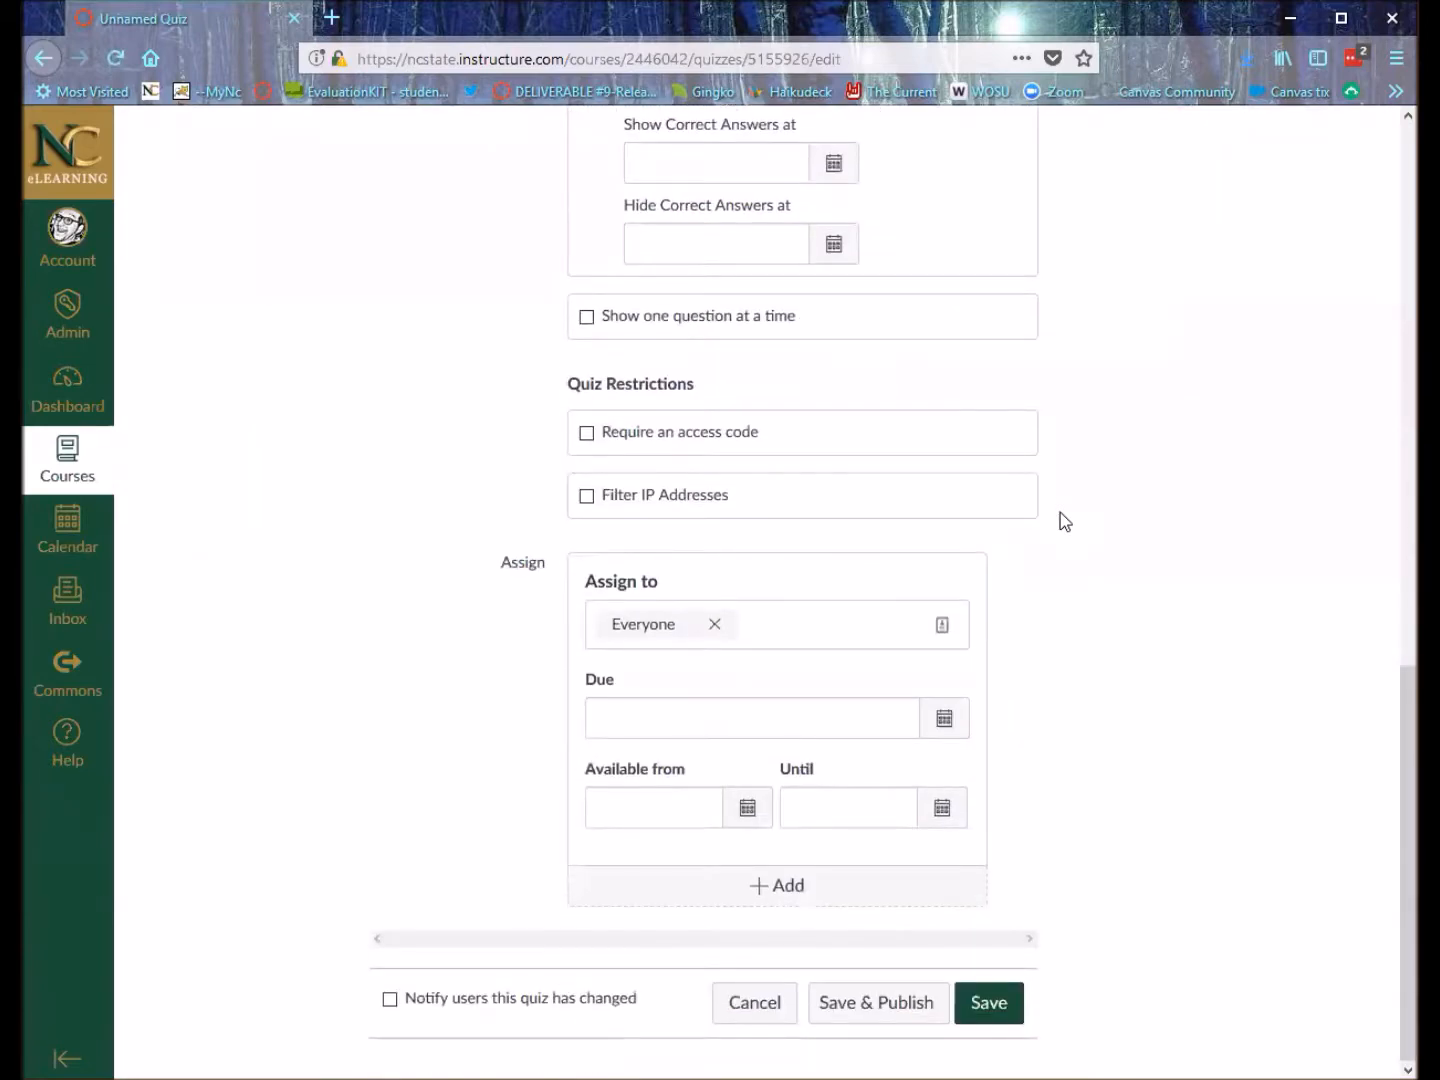
scroll(1060, 512, up, 10)
scroll(1060, 512, up, 1)
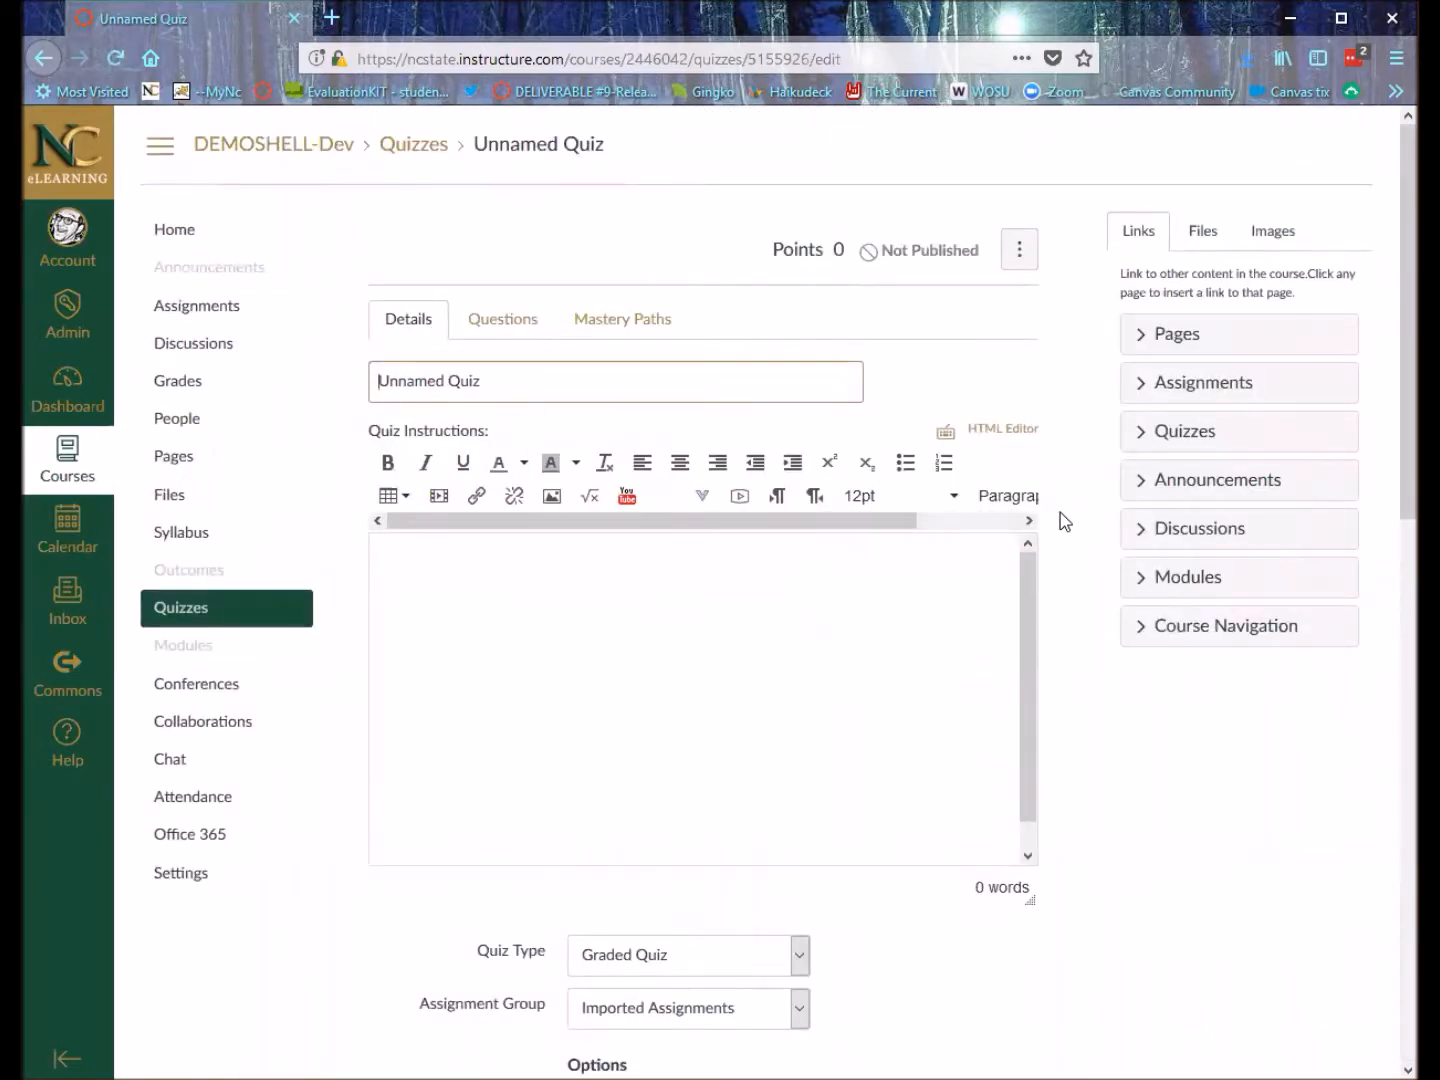
scroll(1060, 512, down, 4)
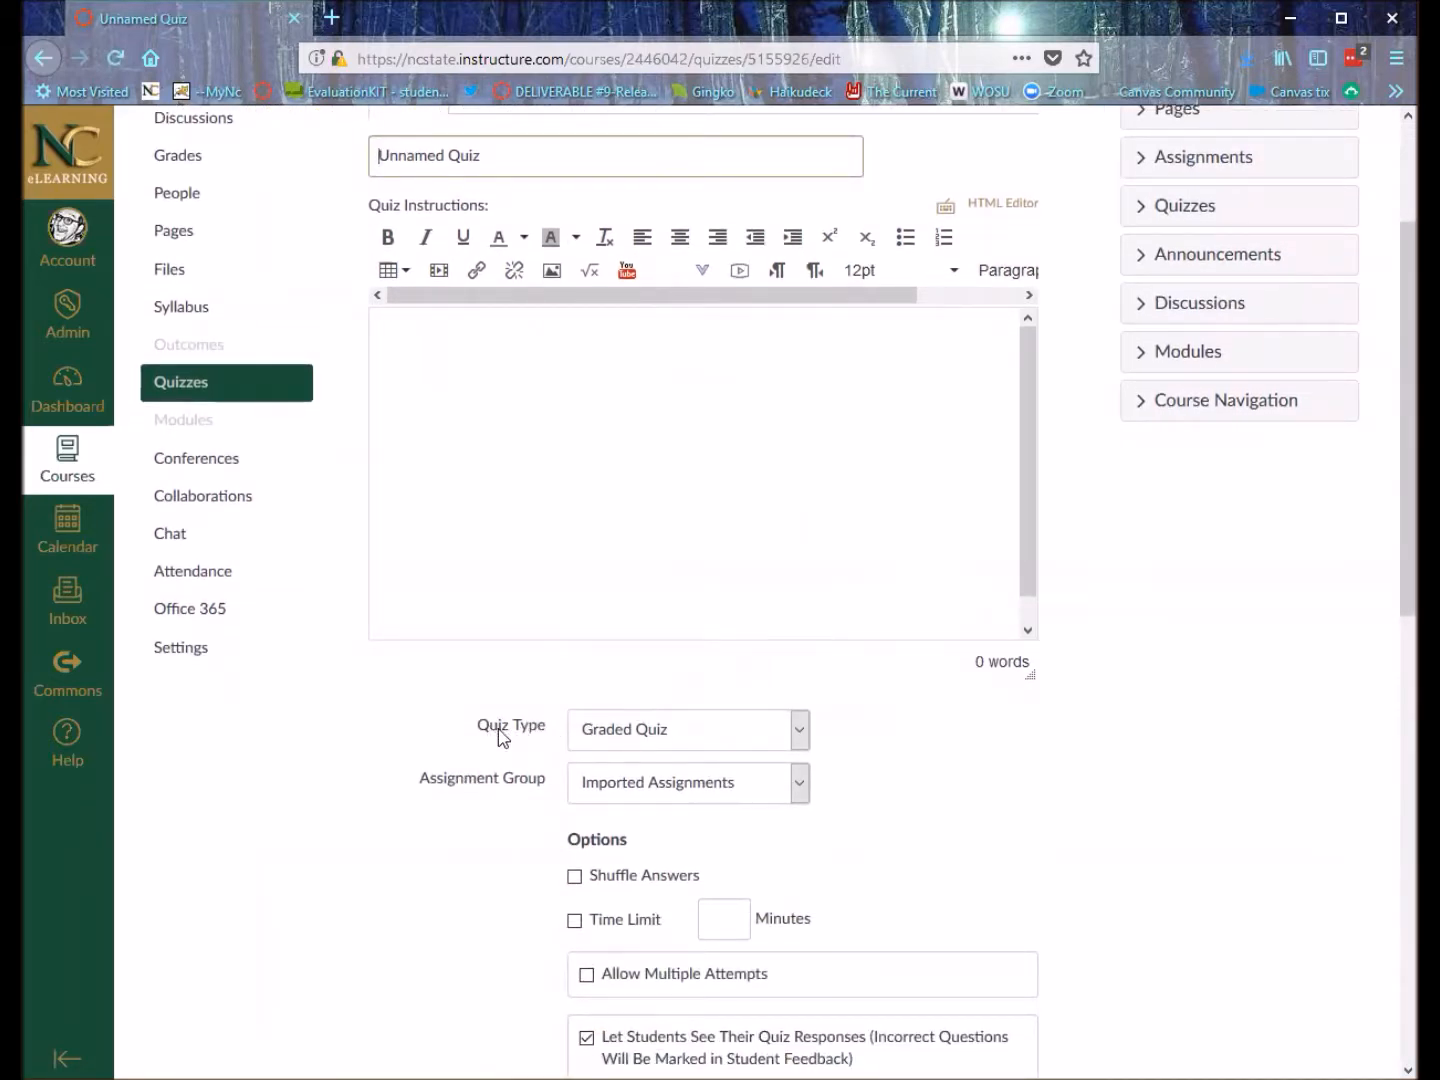
click(660, 740)
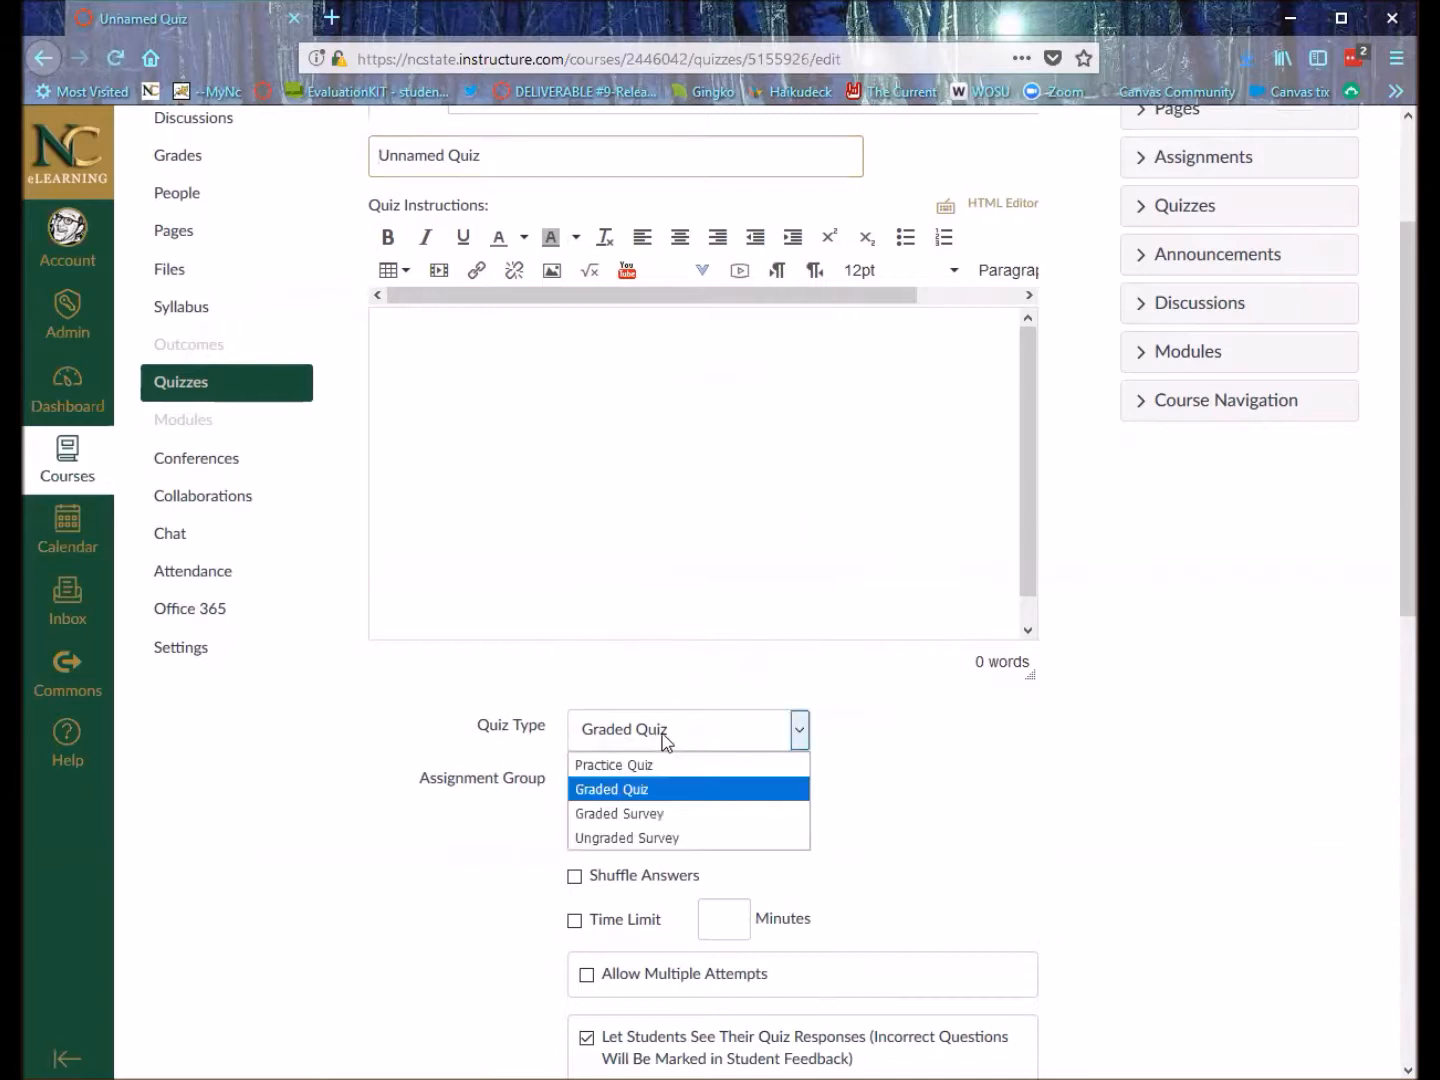
click(734, 822)
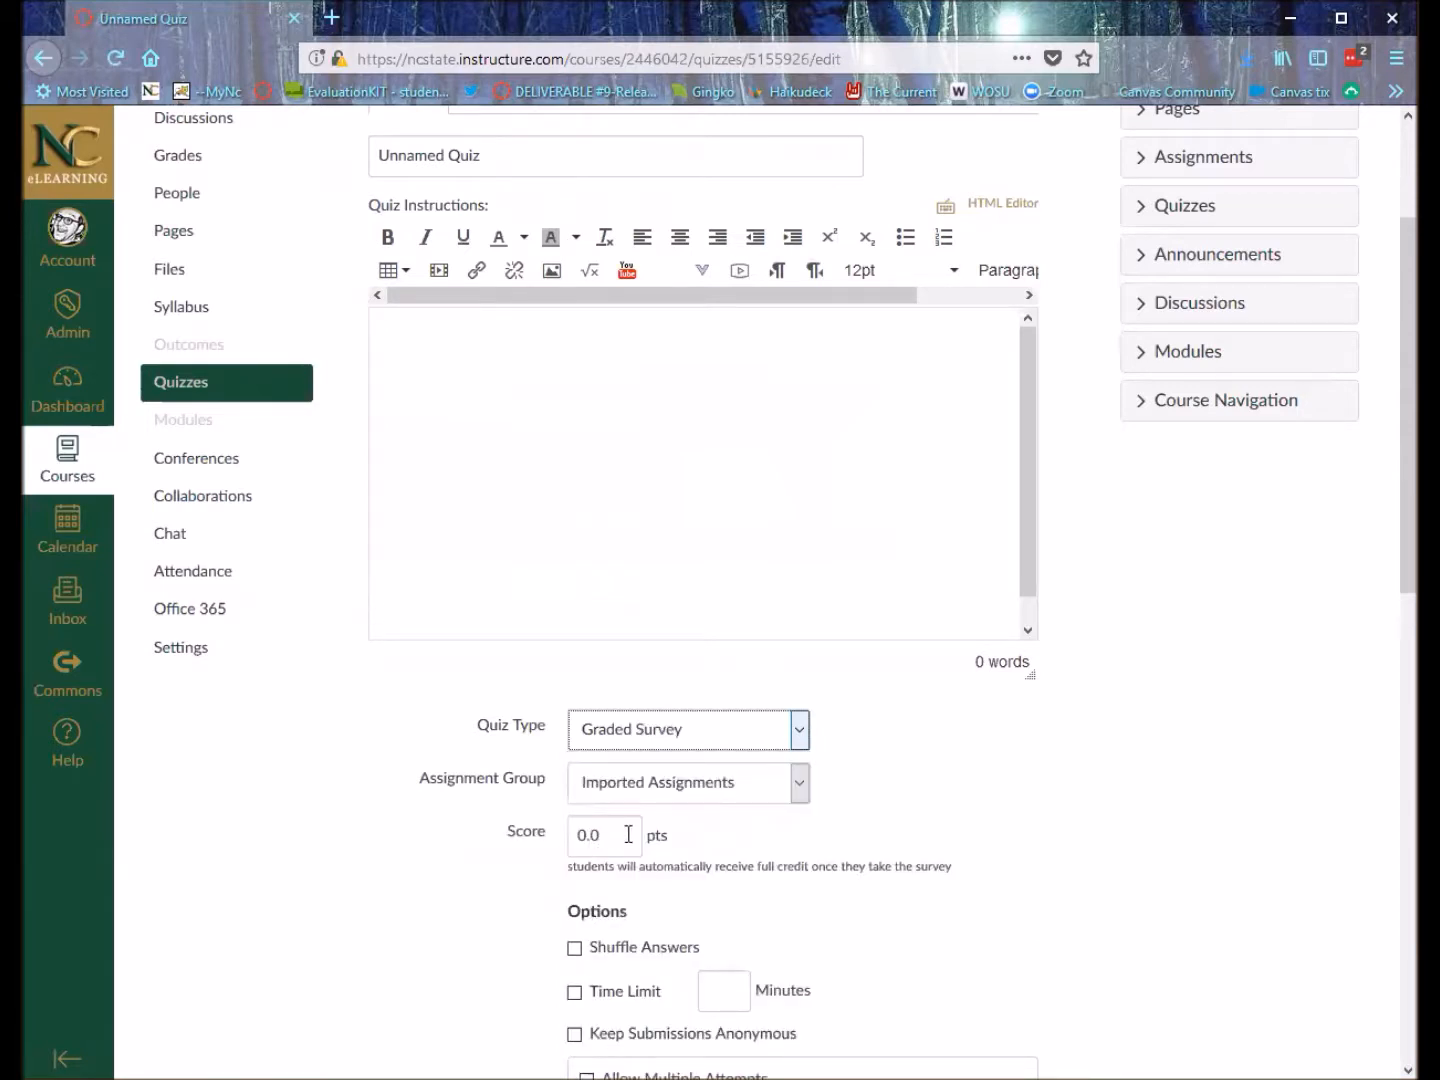
Keep the Graded Survey type and set the survey's score to 2 points.
click(584, 833)
double_click(584, 833)
drag(570, 866, 980, 870)
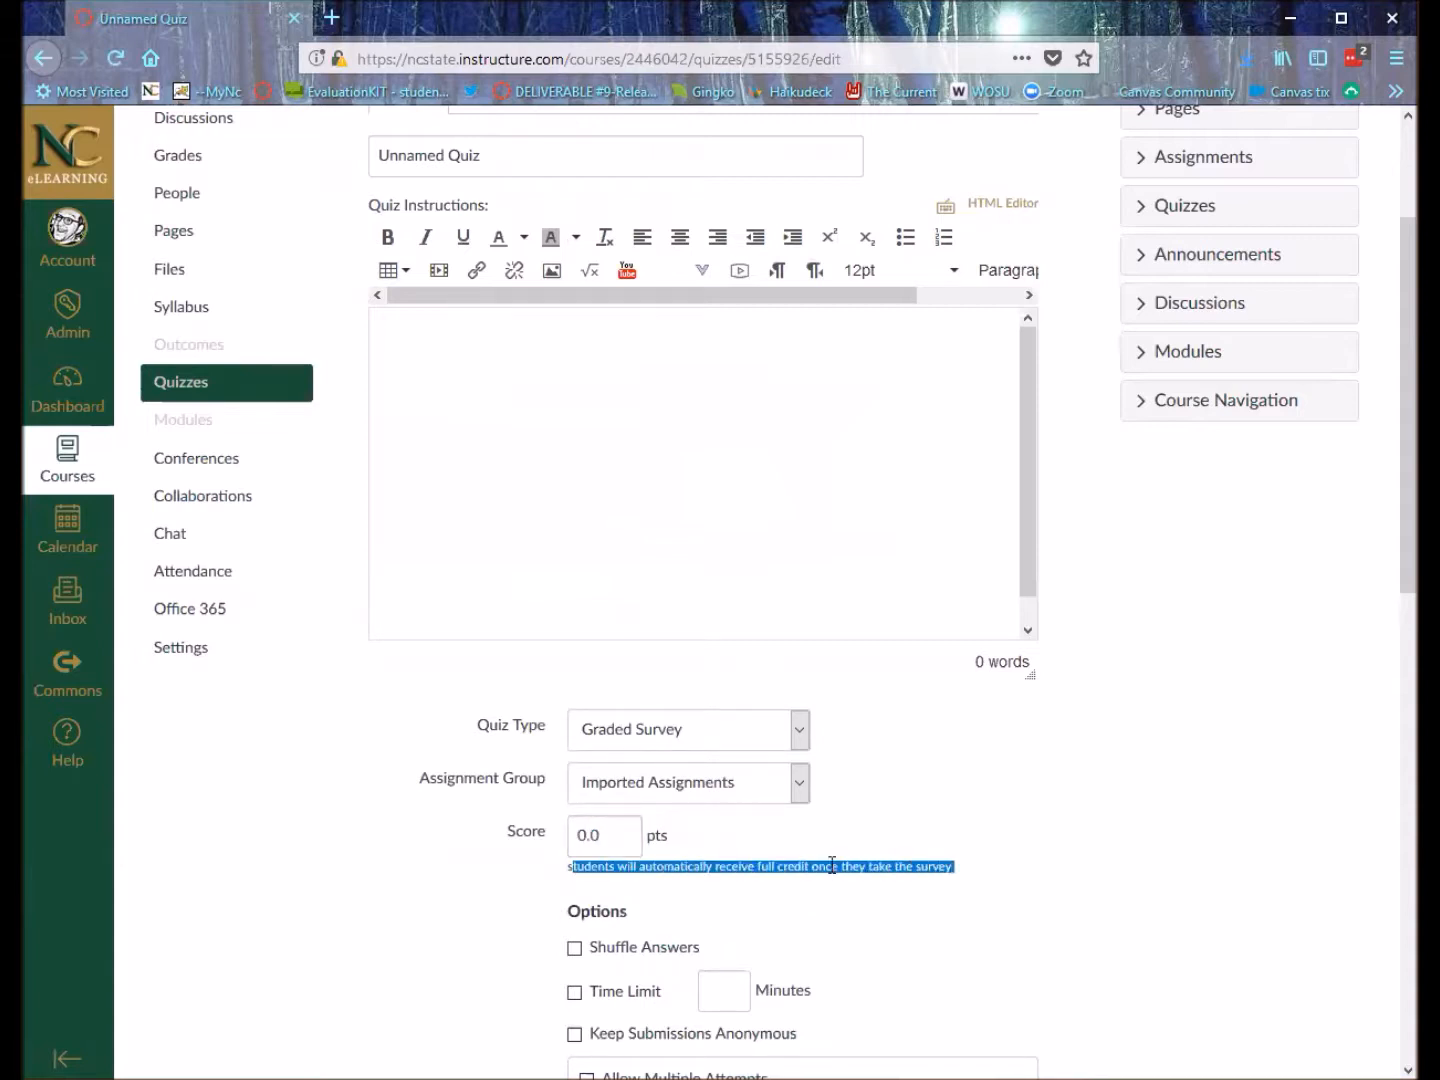
double_click(608, 838)
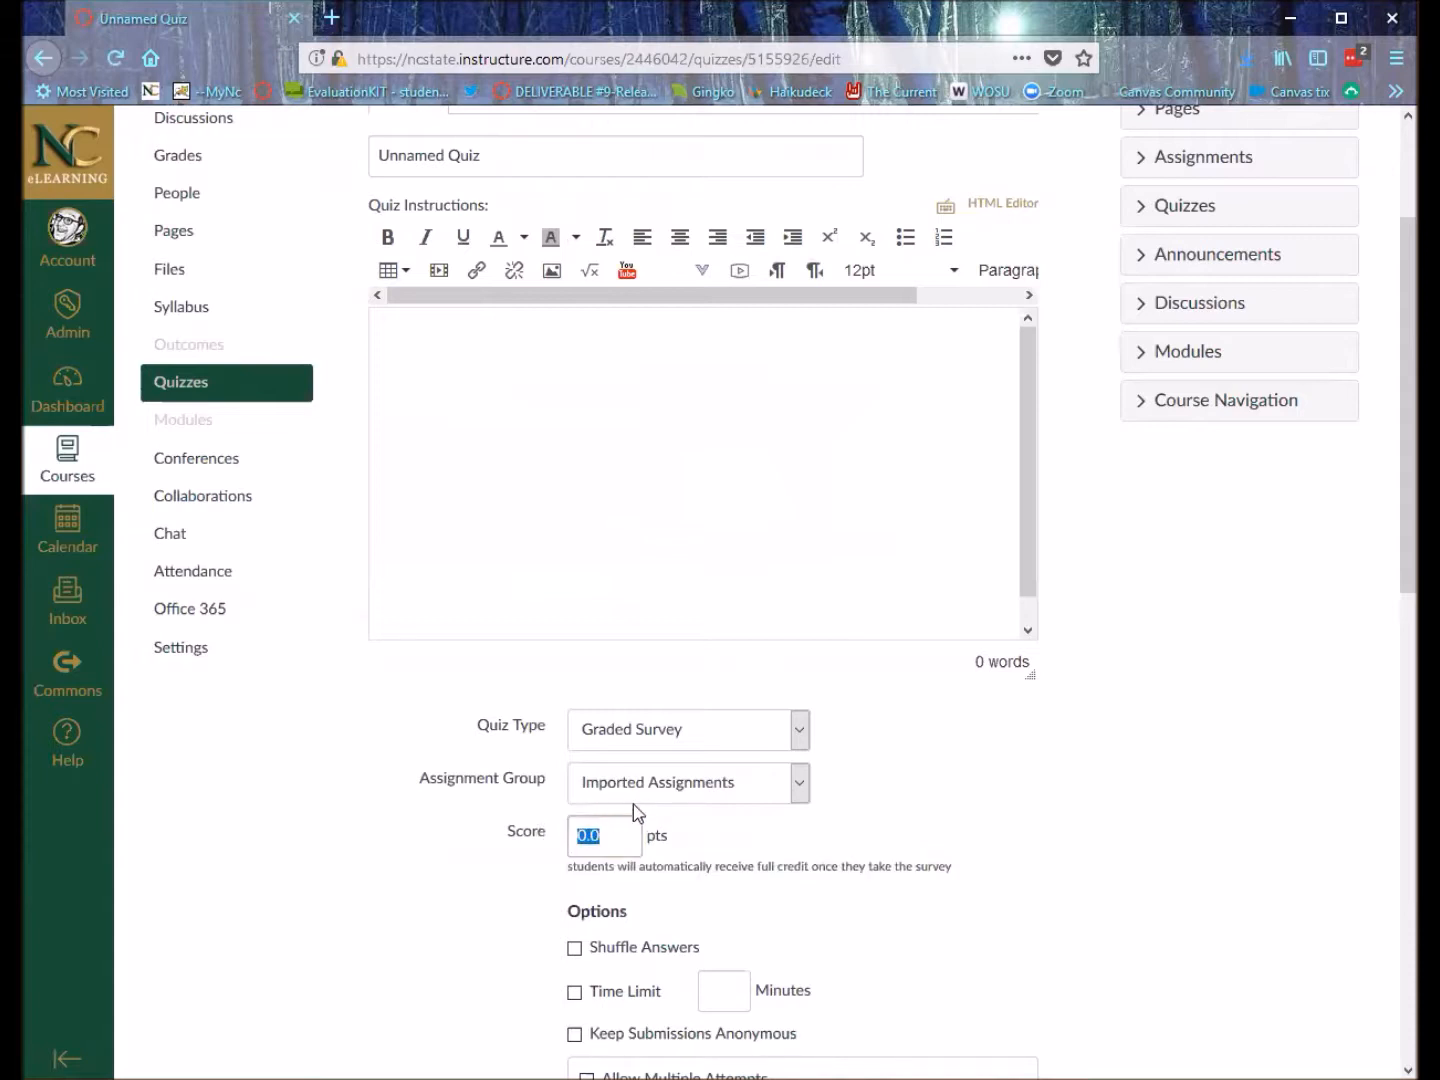
click(655, 738)
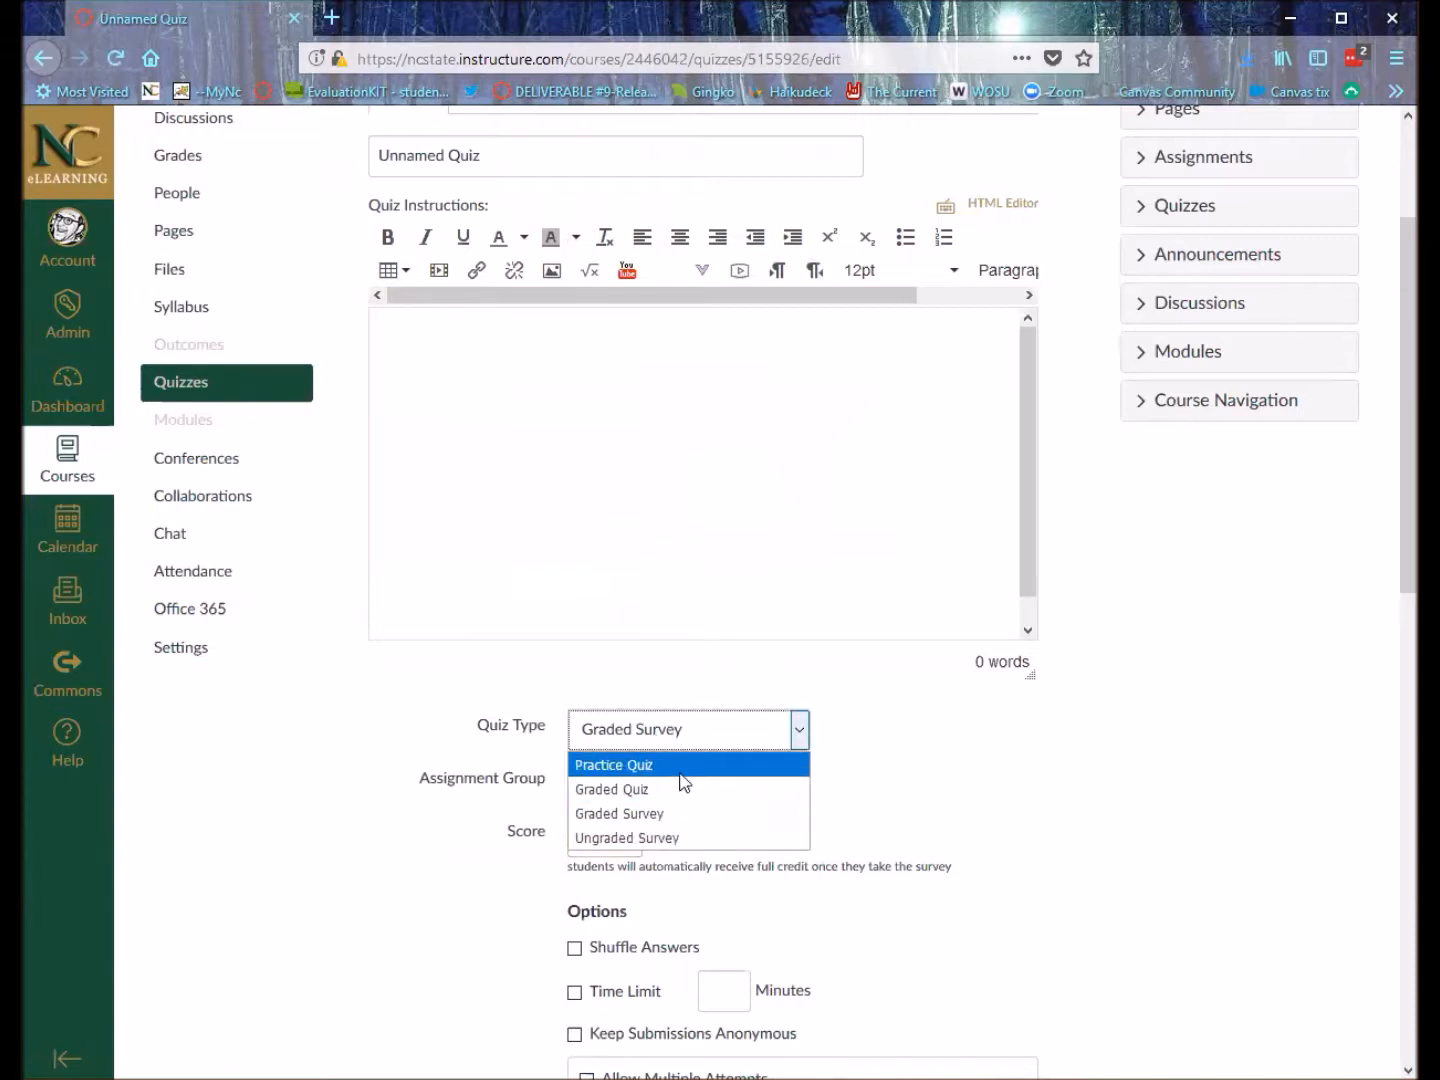
click(665, 813)
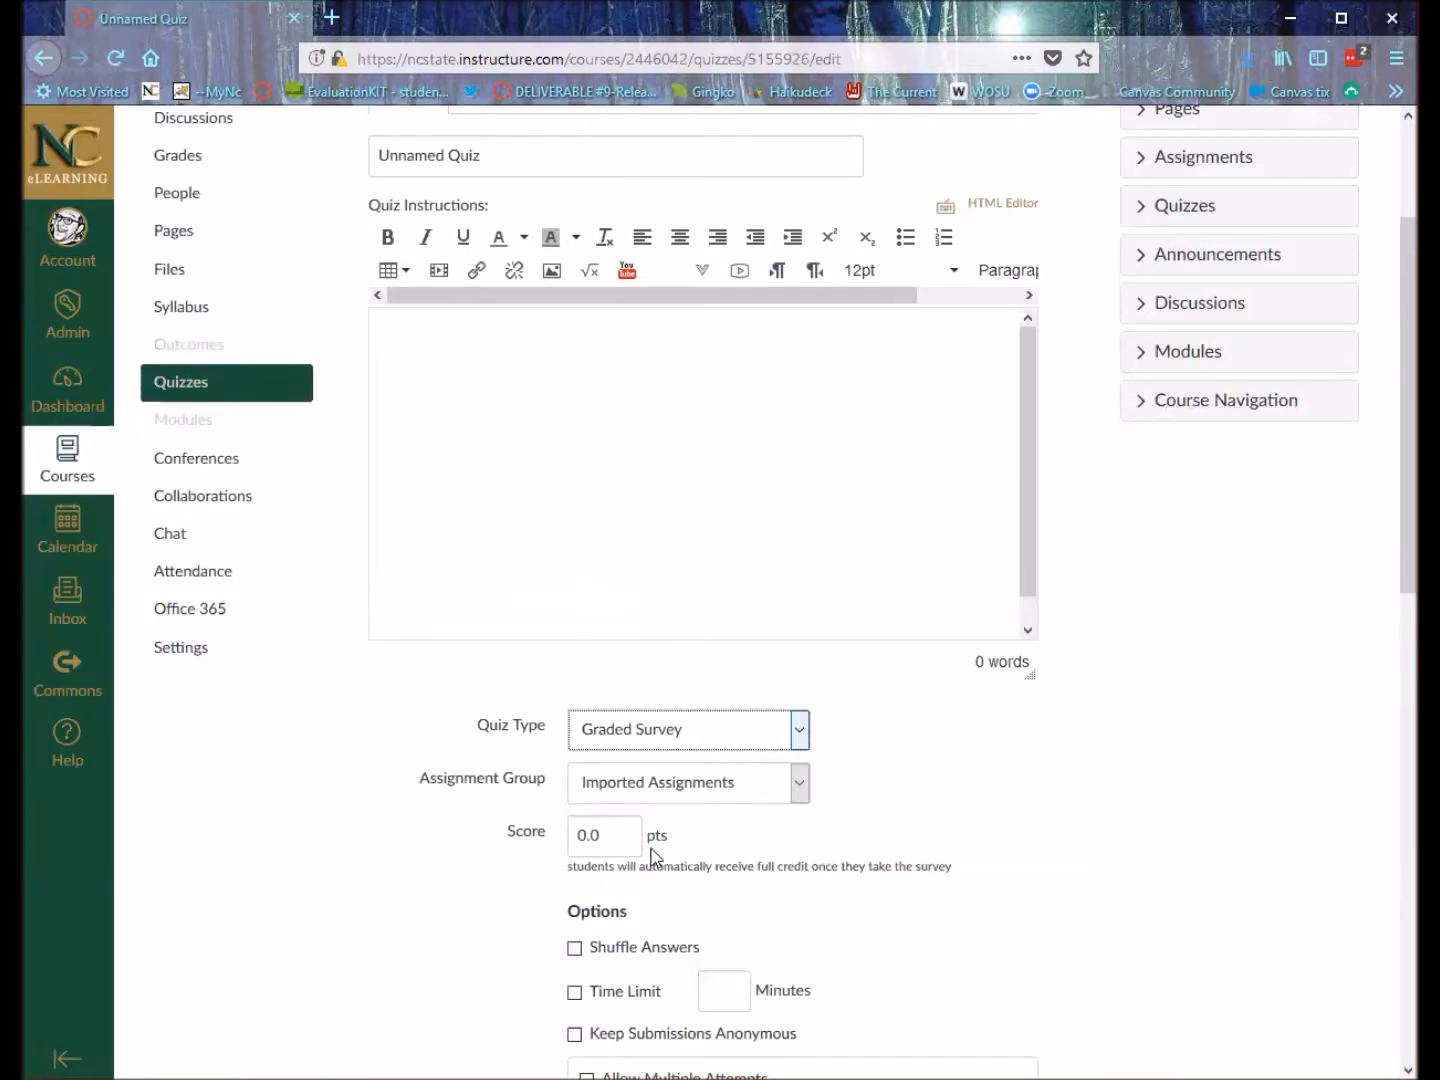
click(585, 835)
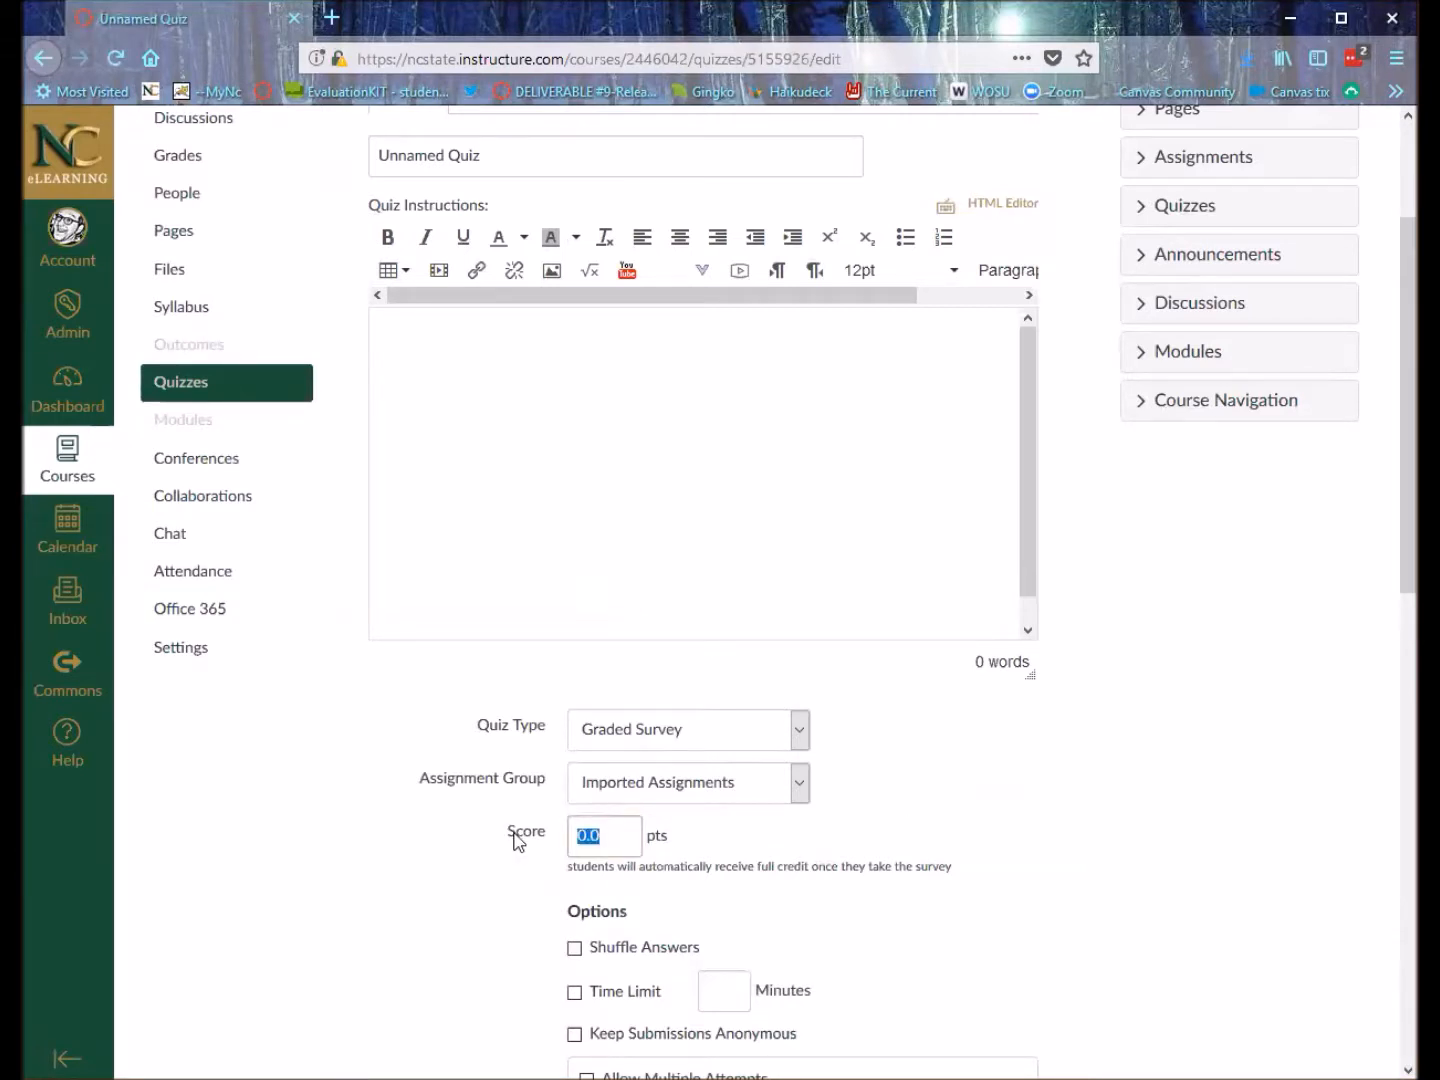
text(2)
Replace the default quiz title with "Midterm Feedback Extra Credit".
scroll(929, 770, up, 2)
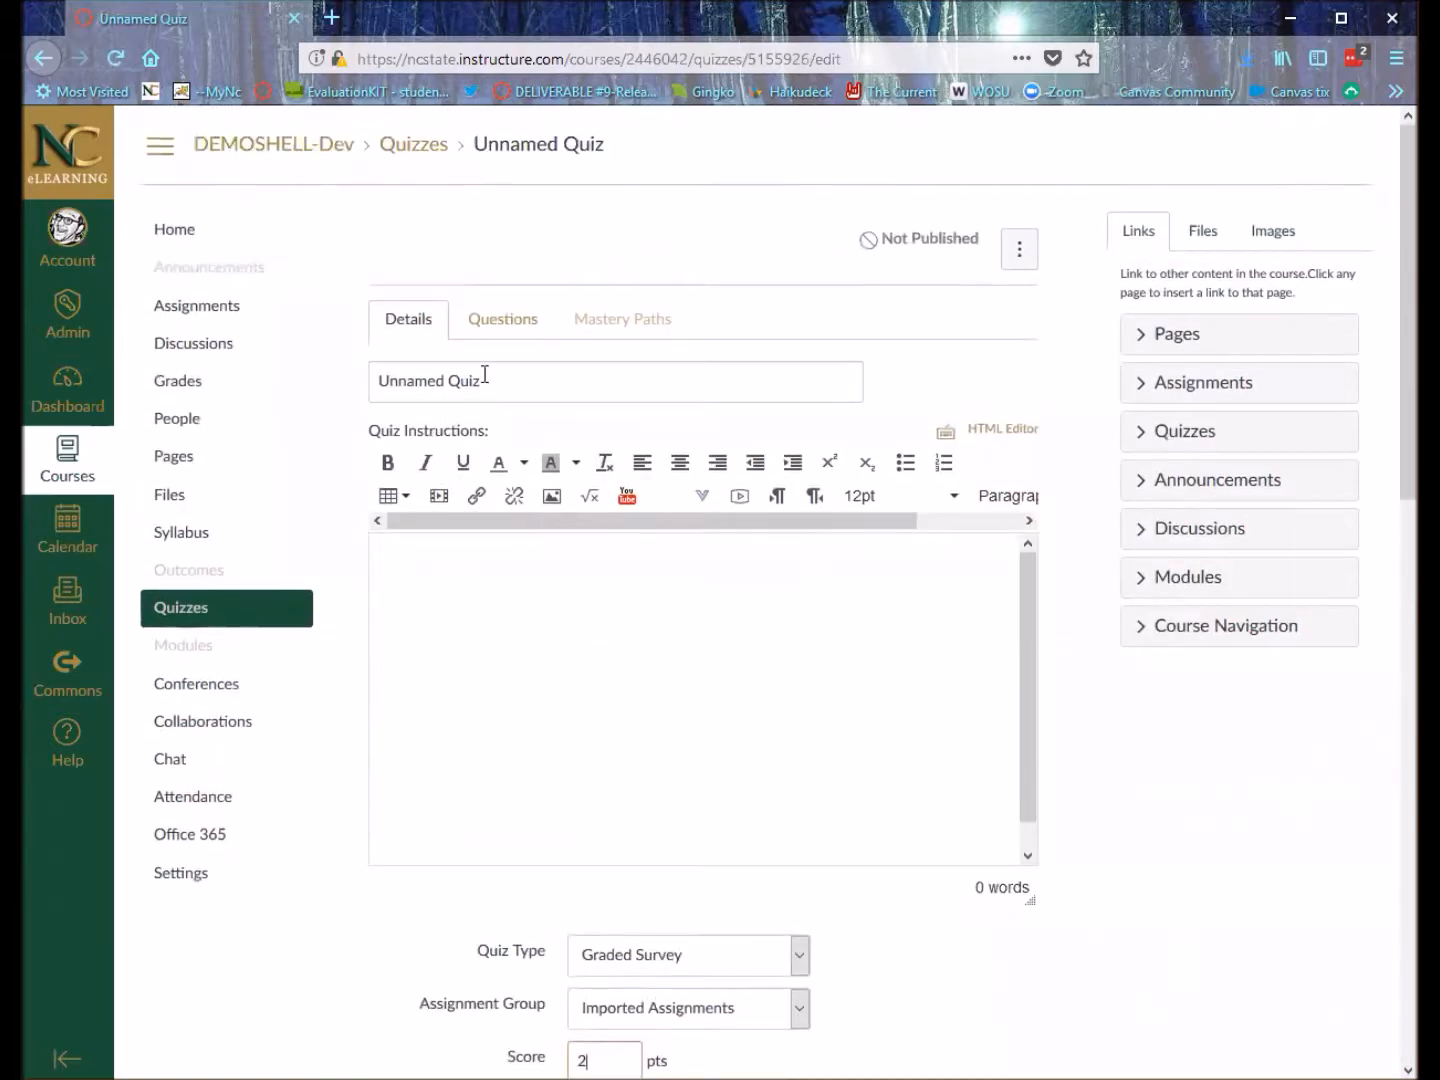
drag(484, 381, 461, 381)
drag(350, 385, 302, 392)
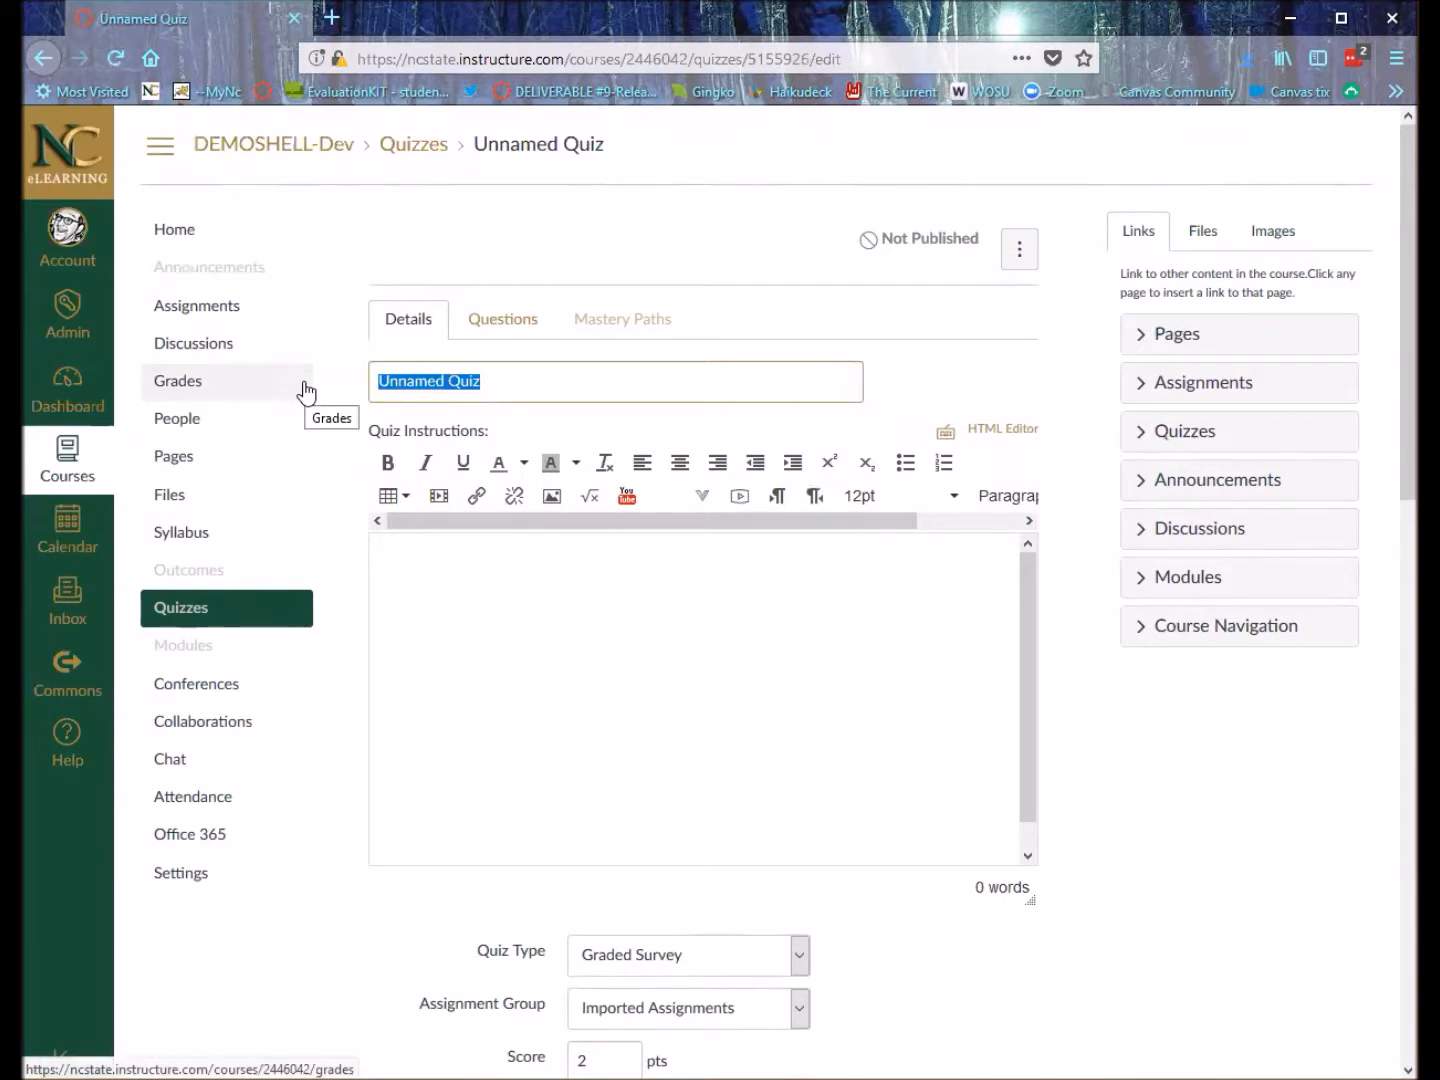
text(Midterm Feedback Extra Credit)
Write instructions requesting a brief survey on how class is going, to tweak the 2nd half, reviewed next week, ending with "*2 extra credit points*".
click(491, 588)
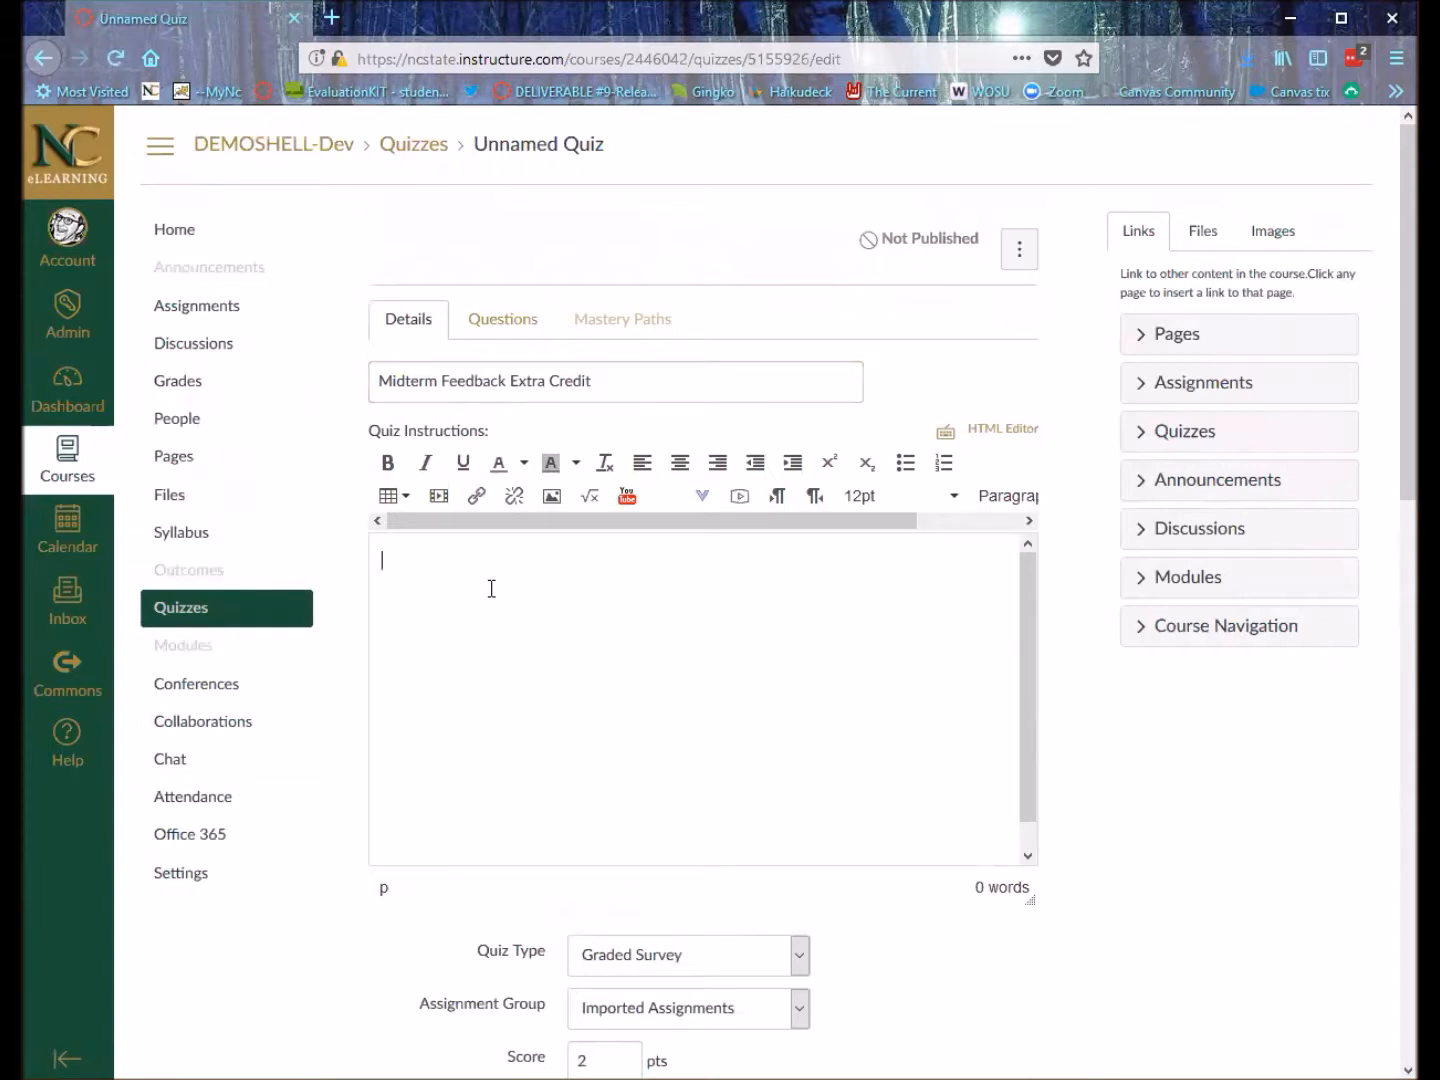
text(Complete our brief survey on how class is going for you. I will use this feedback to tweak our 2nd half. We will review the feedback and changes based on it next week. *2 extra credit points*)
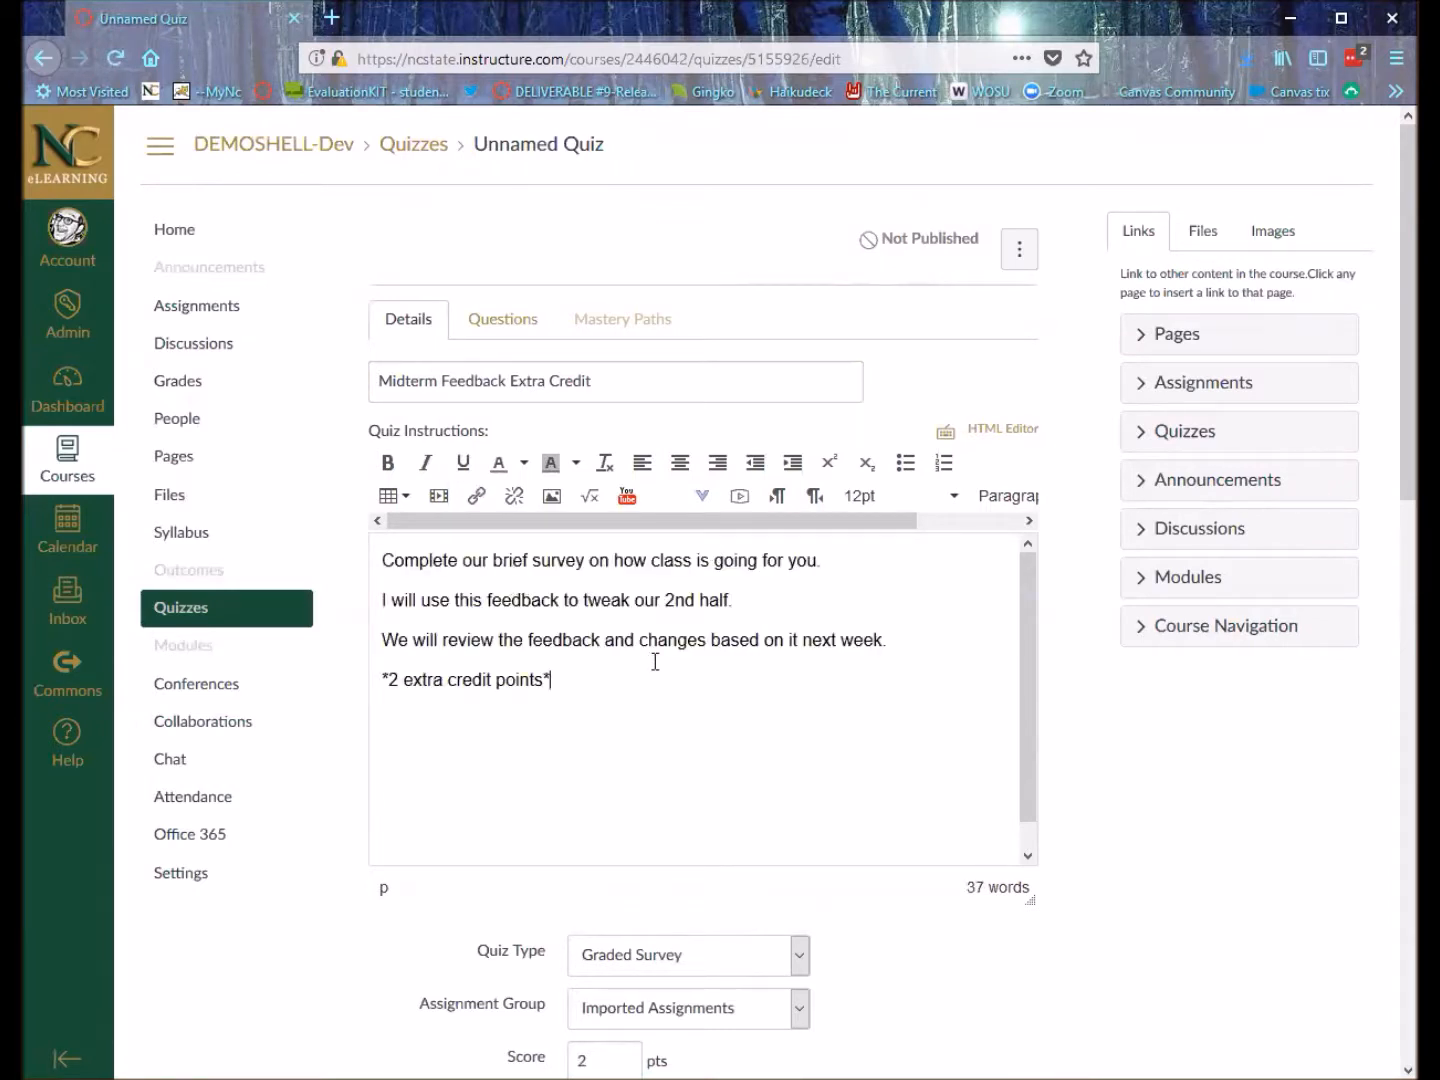
scroll(708, 673, down, 1)
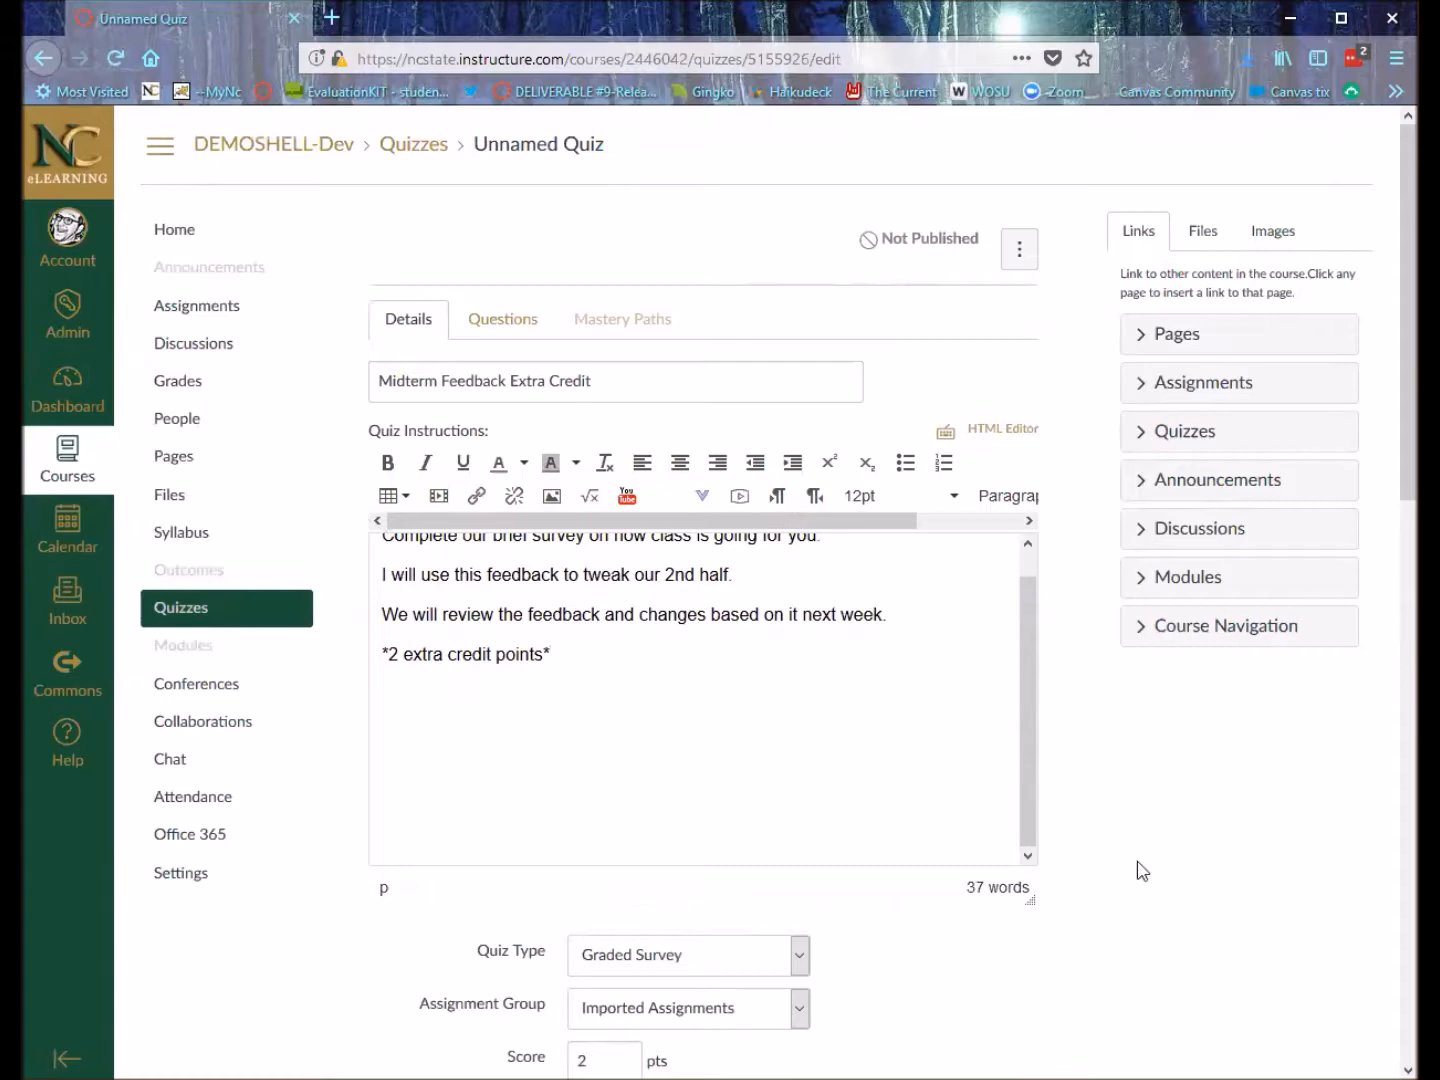
Keep the survey submissions anonymous and disable letting students see their quiz responses.
scroll(1110, 860, down, 2)
scroll(910, 604, down, 4)
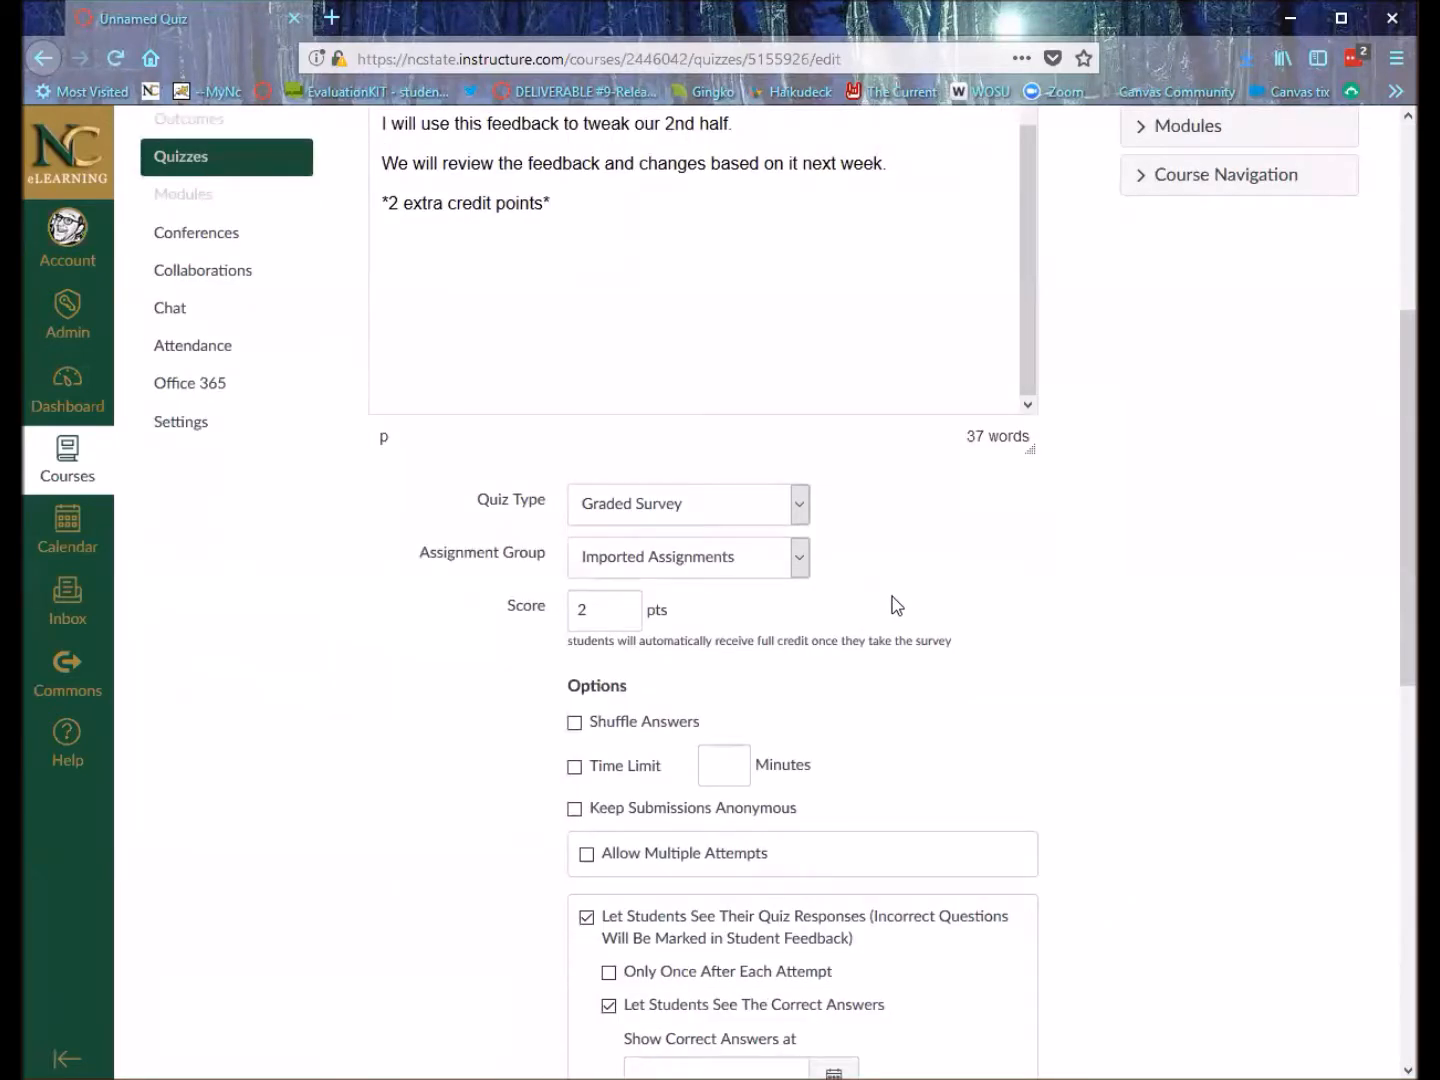
scroll(896, 605, down, 2)
scroll(896, 605, down, 1)
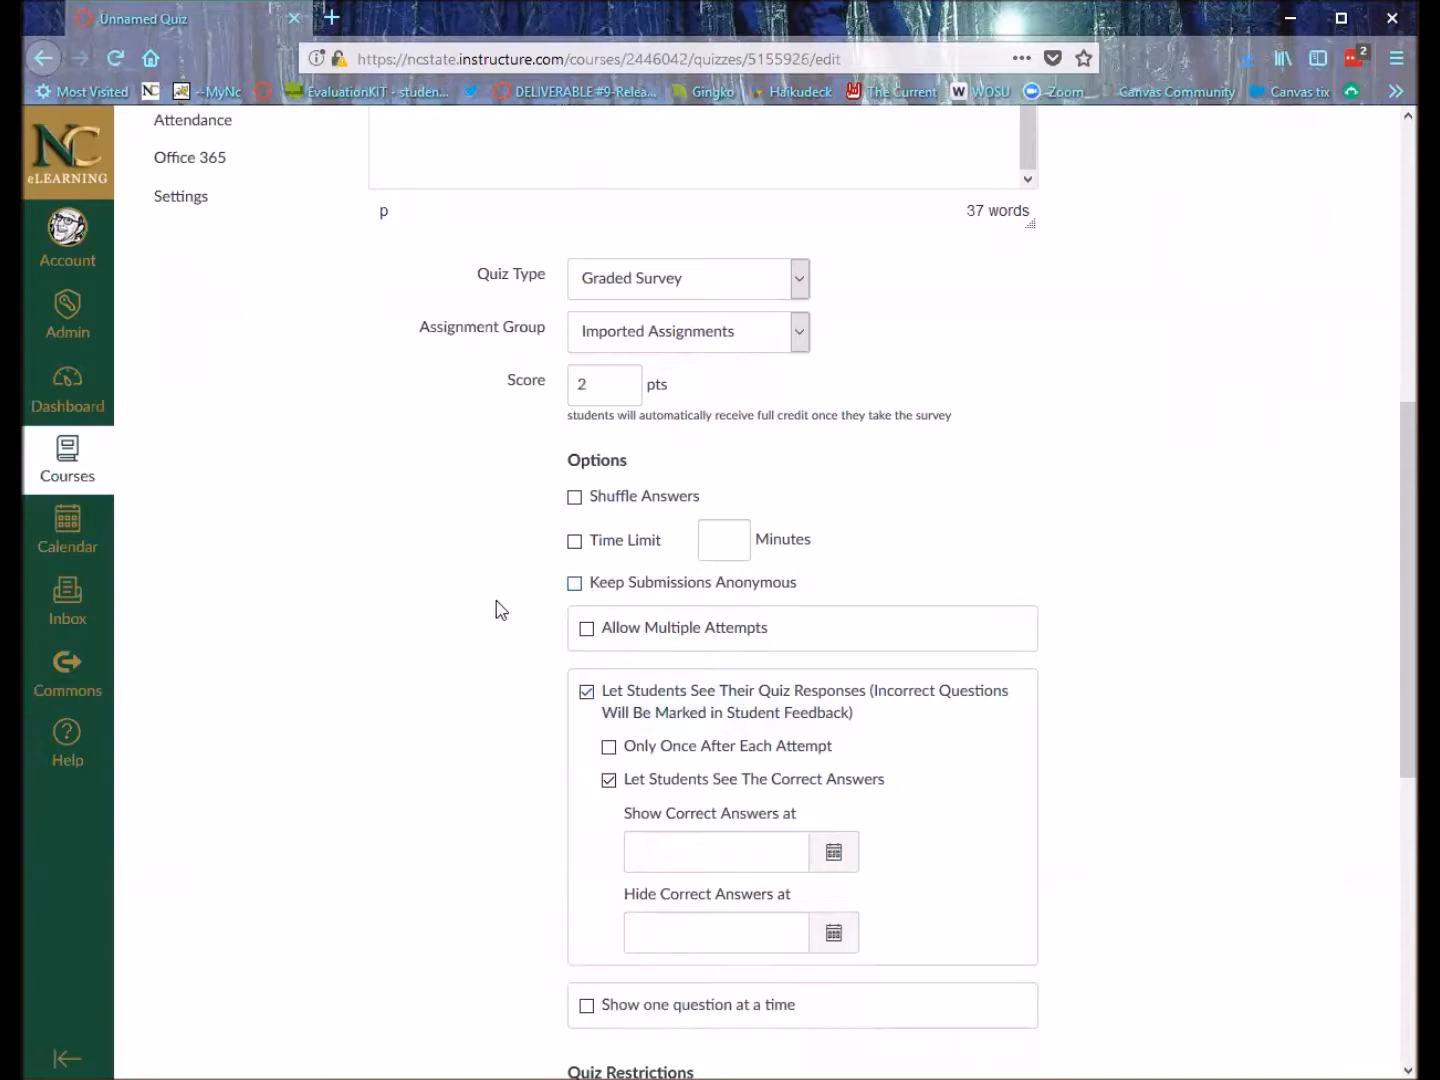
click(574, 587)
scroll(529, 675, down, 3)
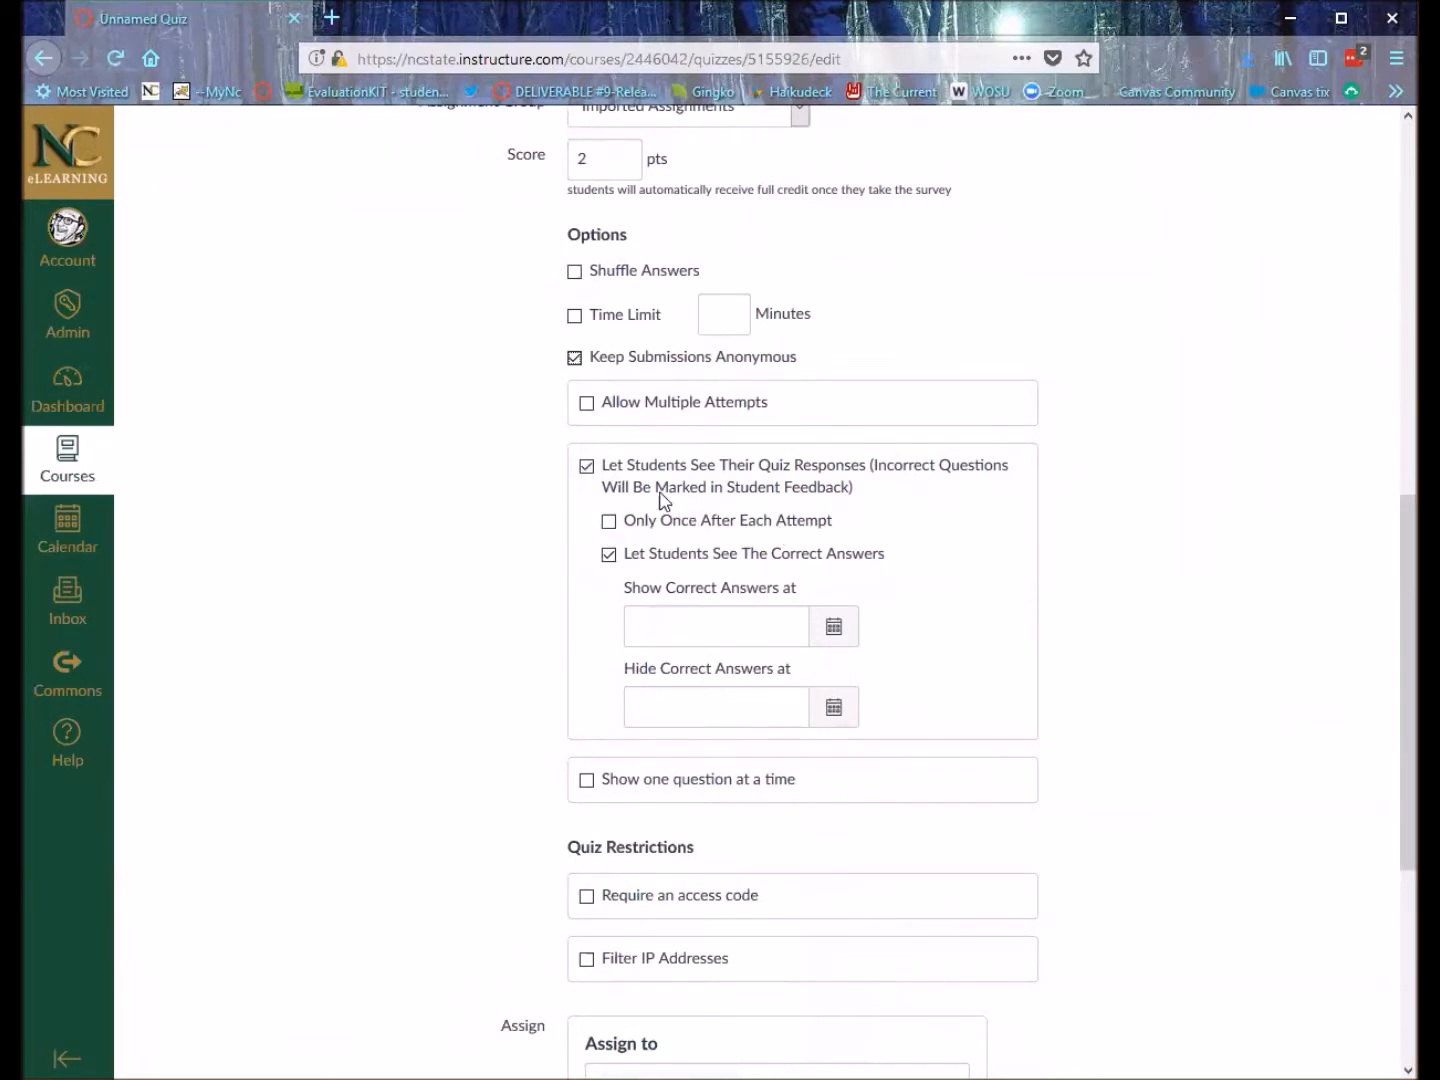
click(586, 466)
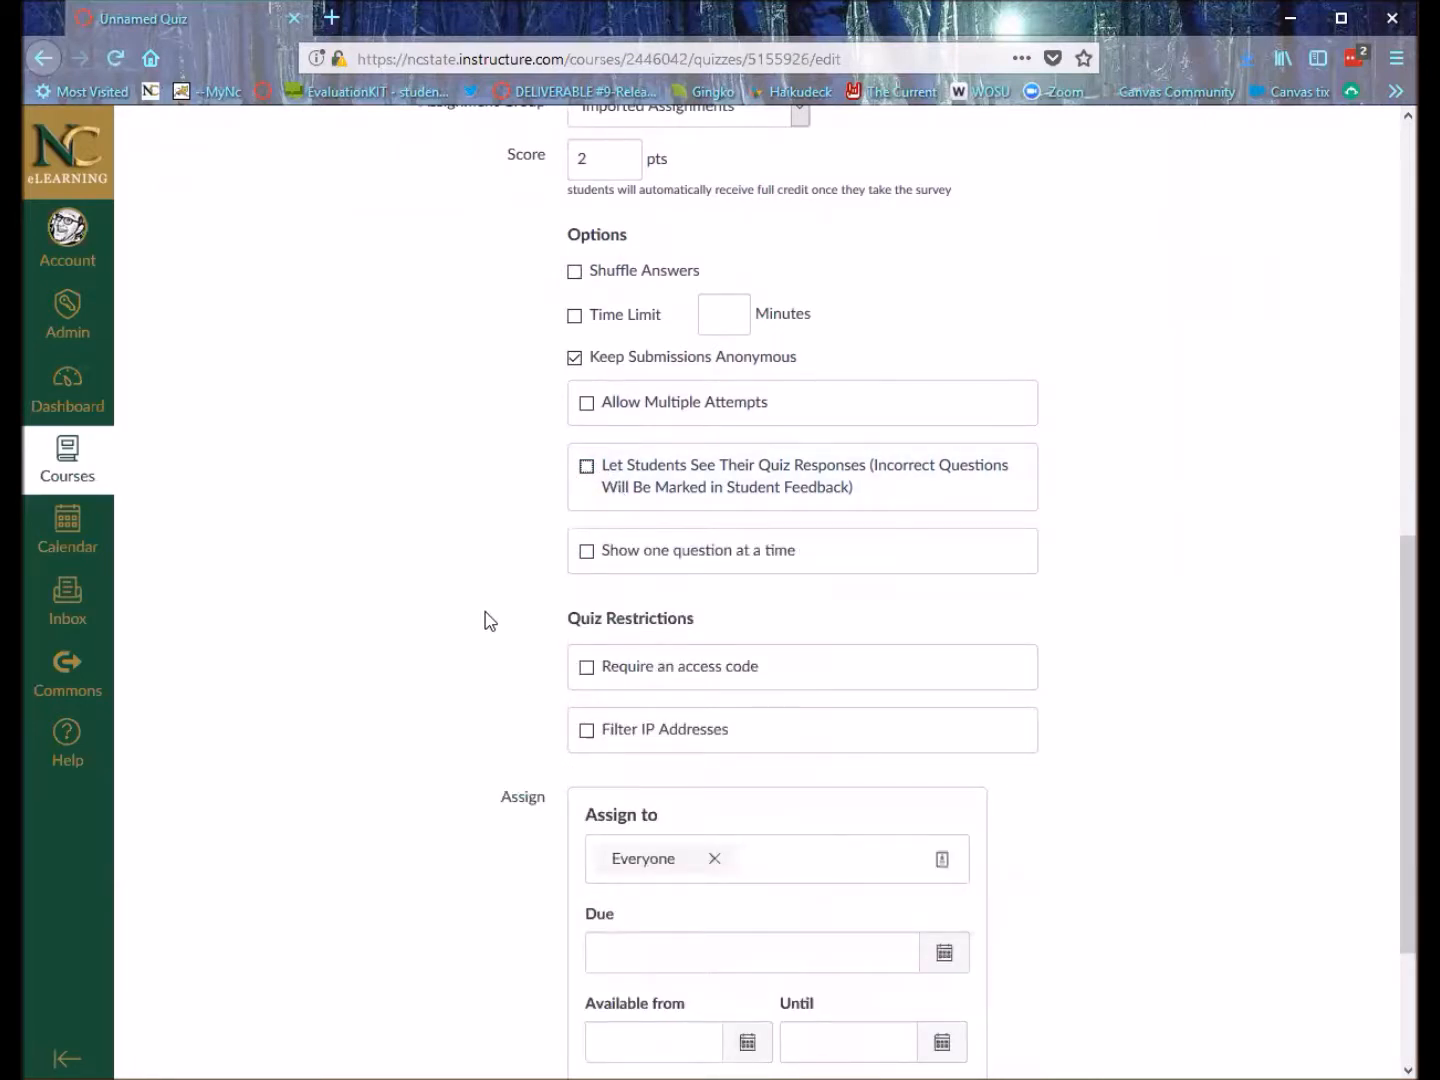
Set the survey's due date for everyone to October 12, 2018.
scroll(489, 621, down, 3)
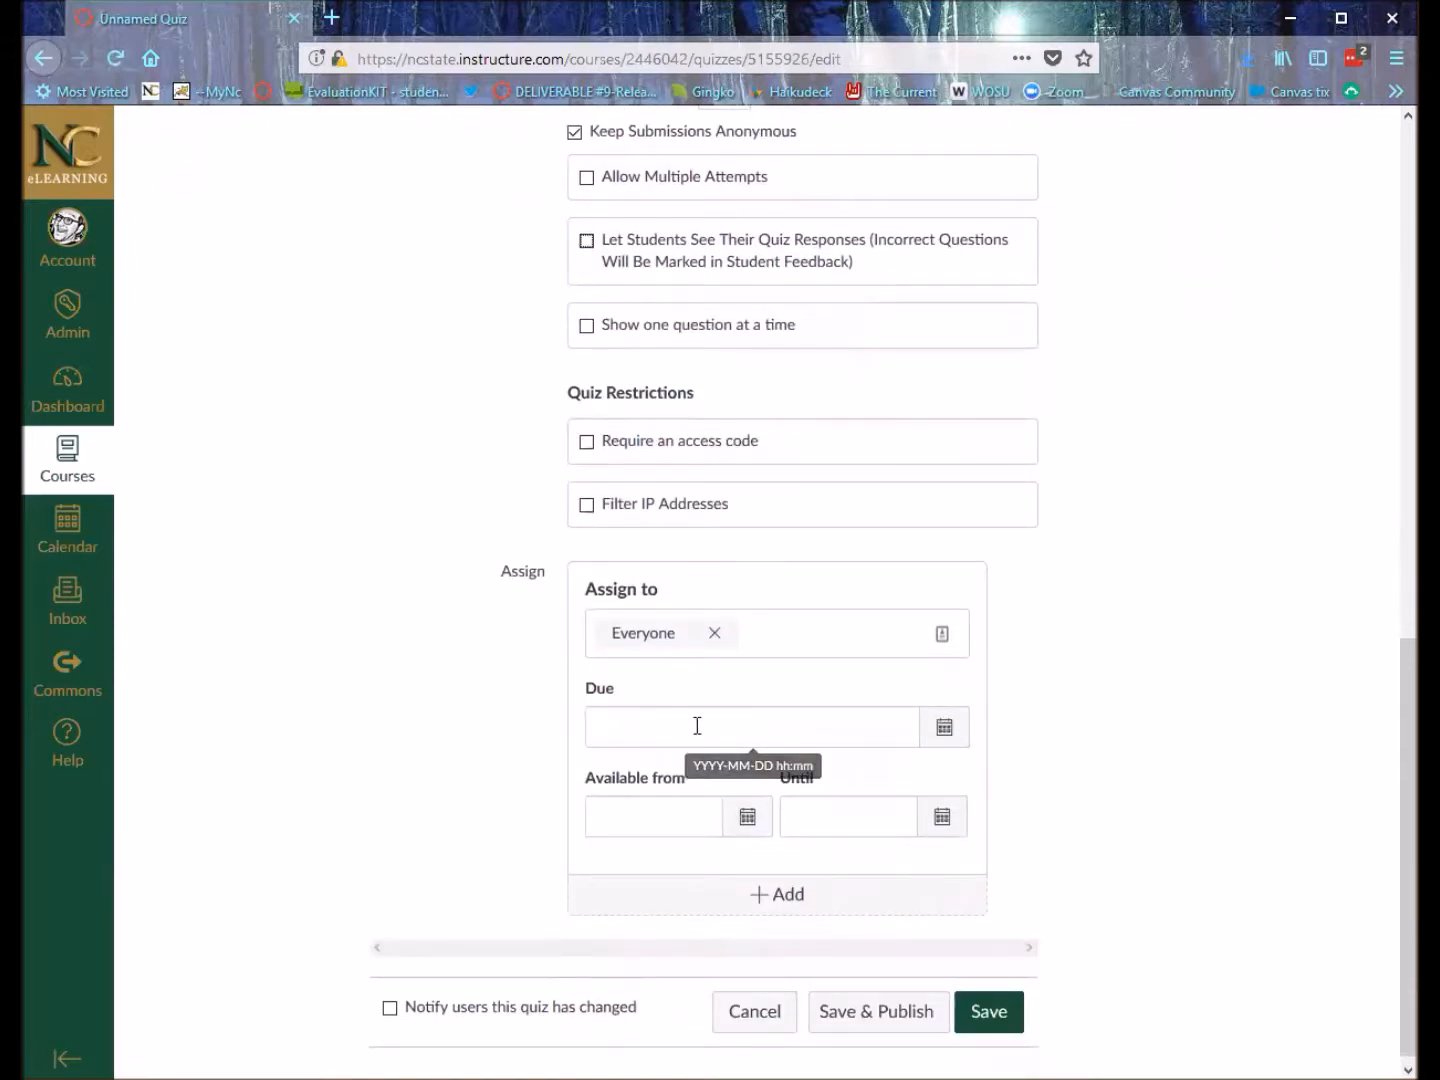
click(949, 733)
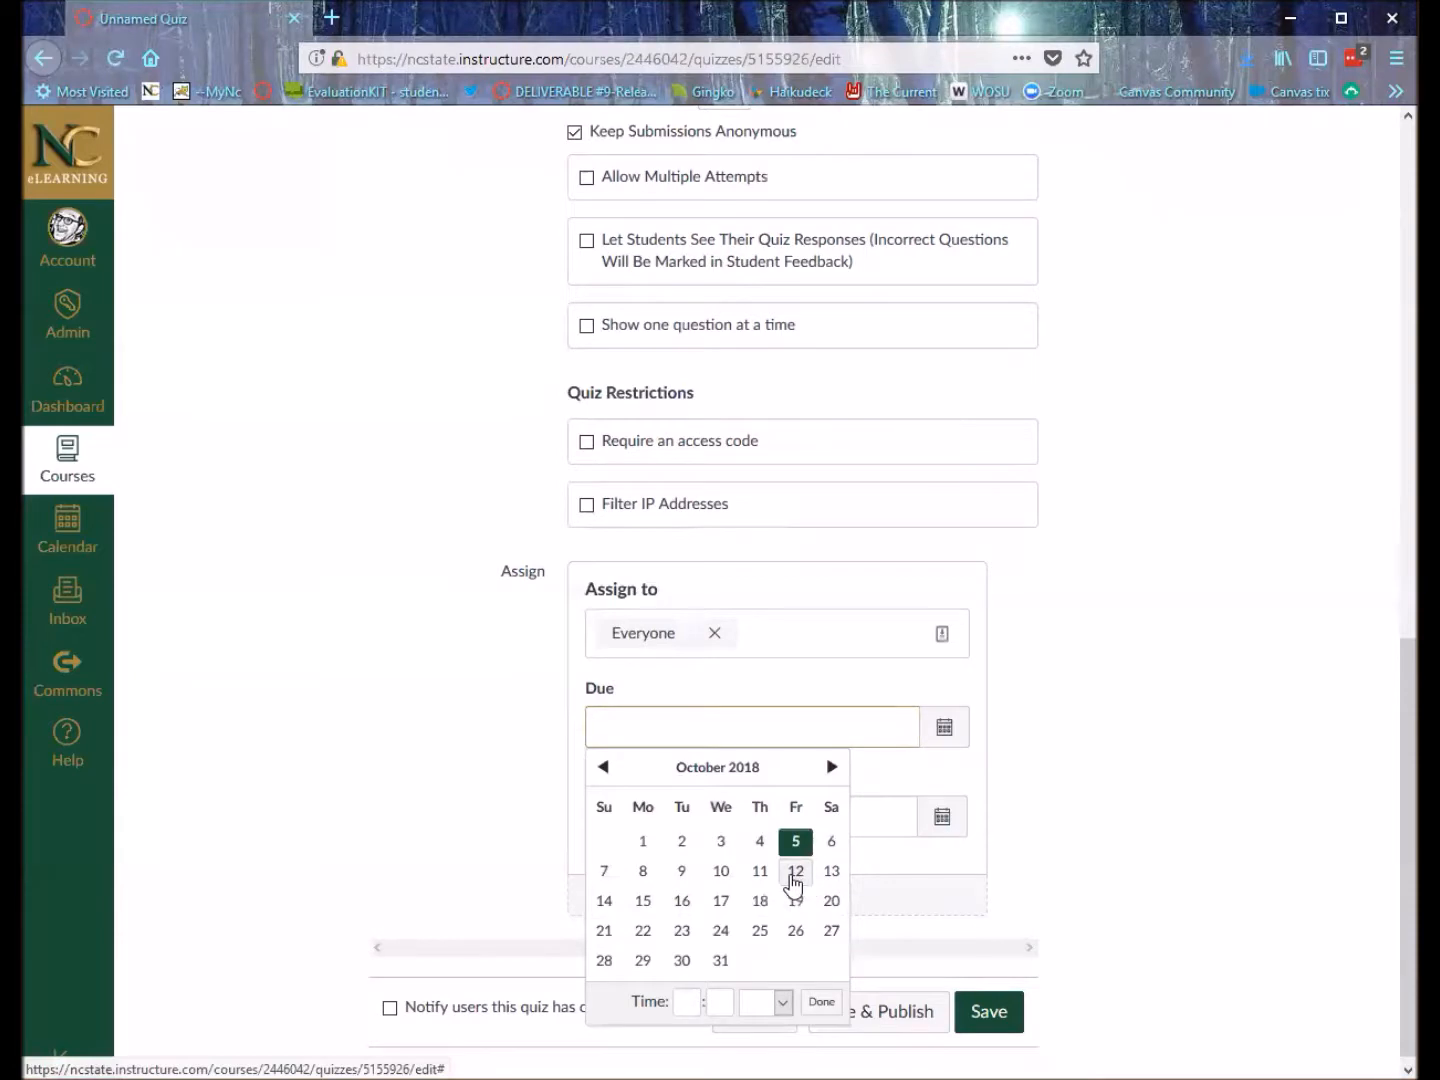
click(794, 873)
click(695, 1003)
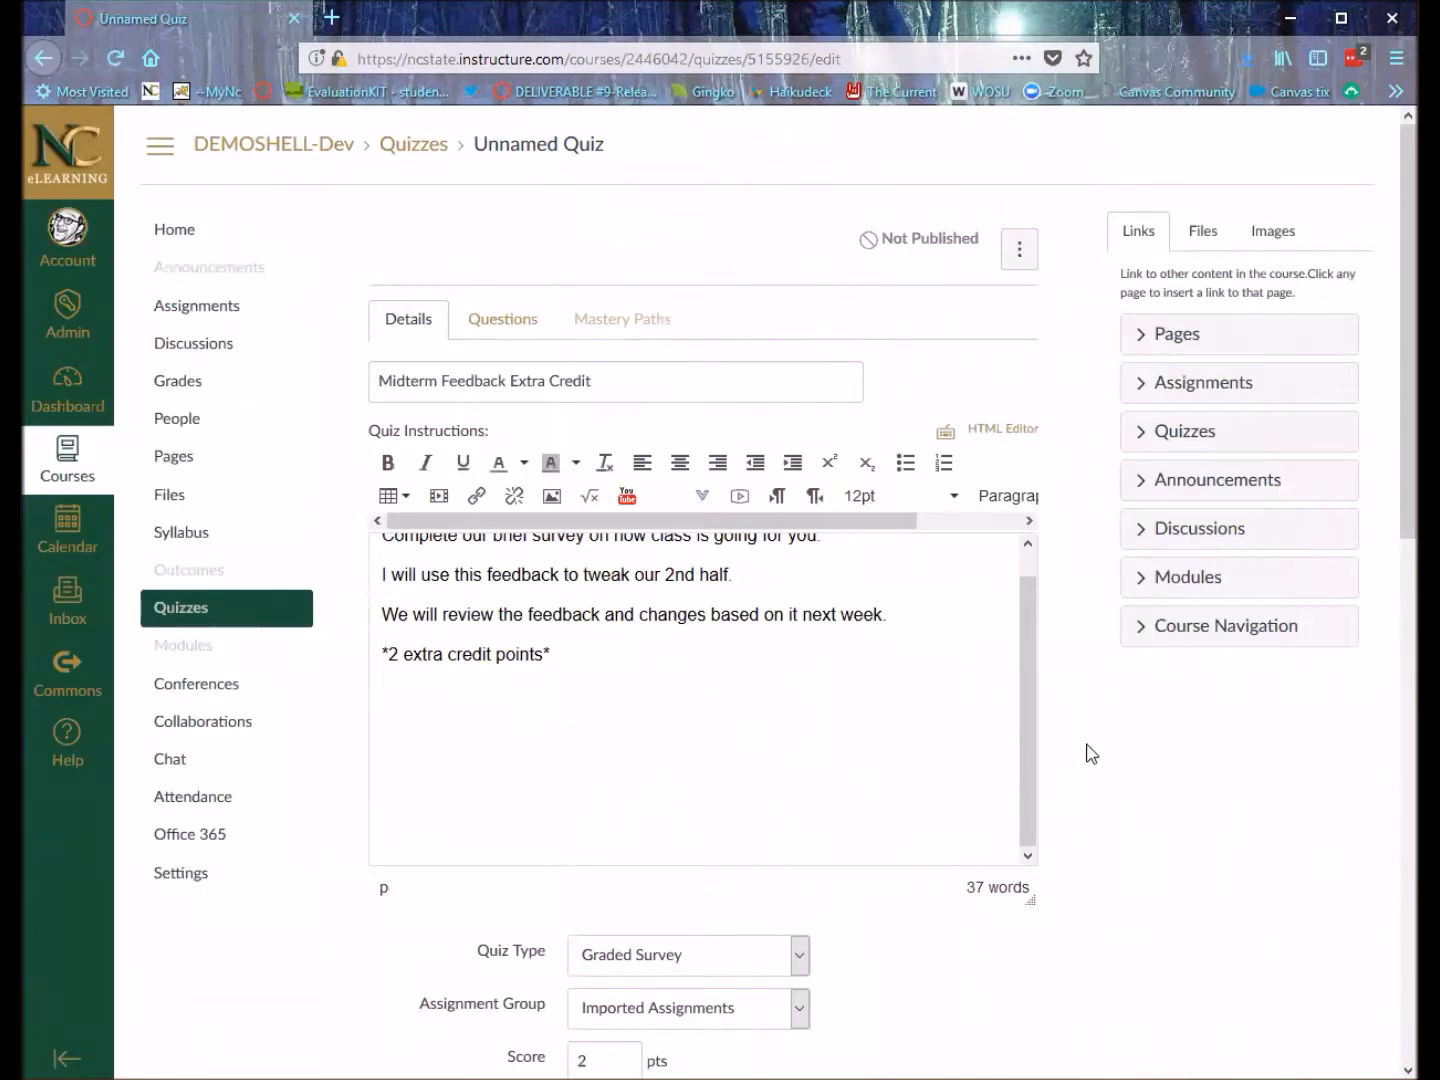
Add a new Multiple Choice question to the survey and set its points to 0.
scroll(730, 690, up, 1)
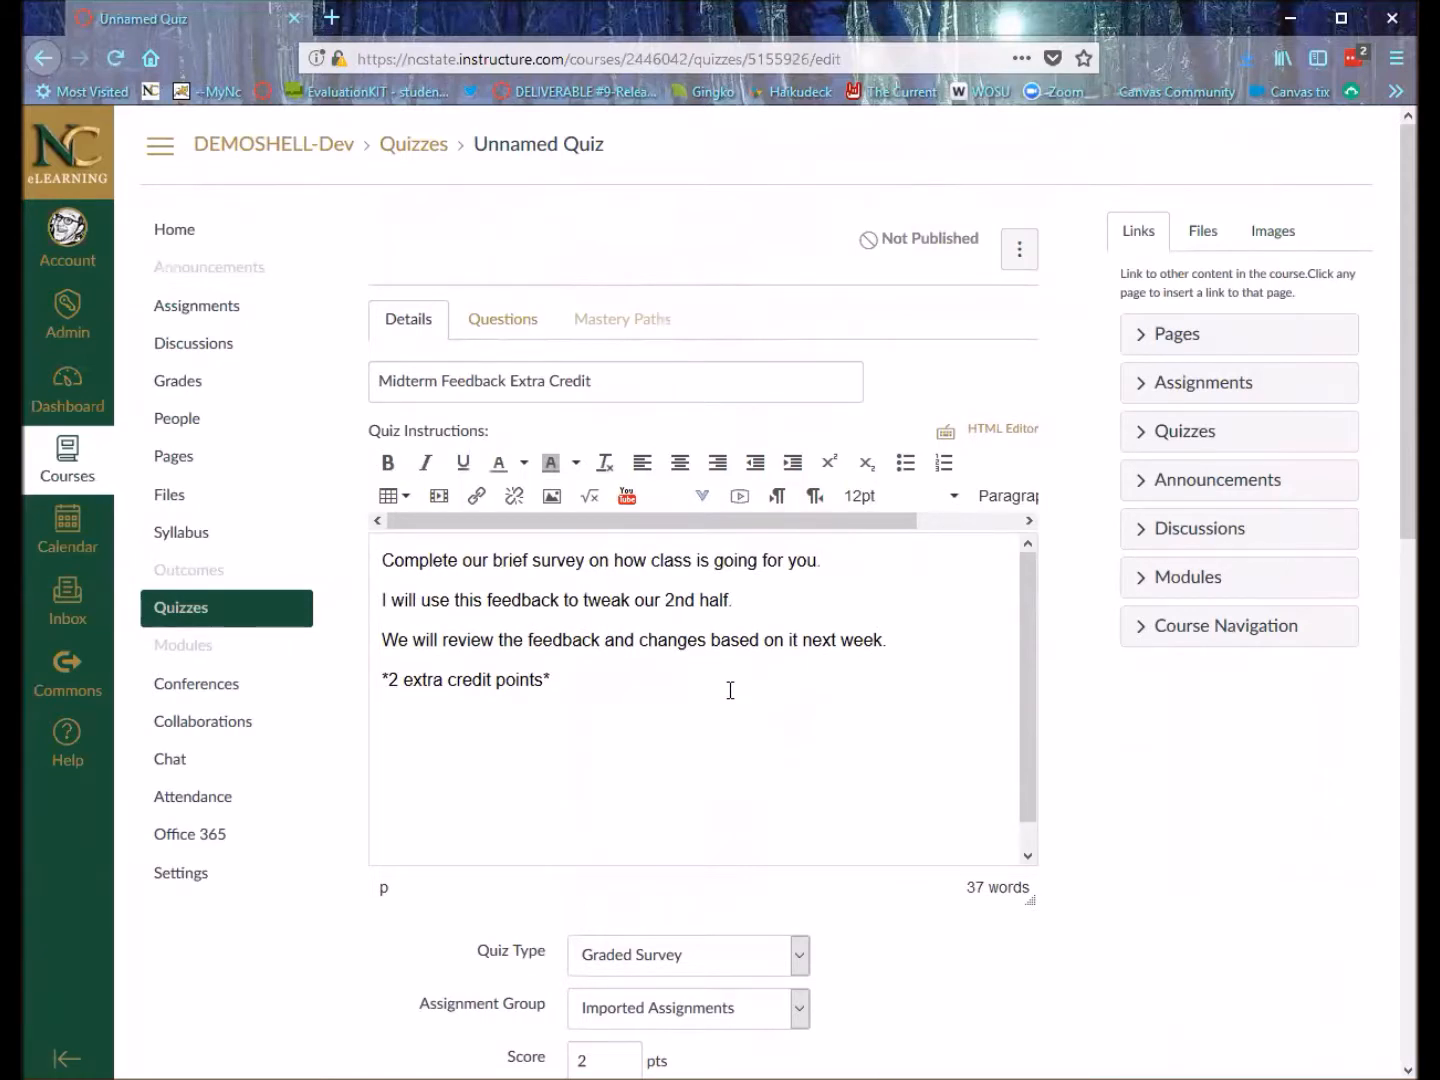
click(501, 326)
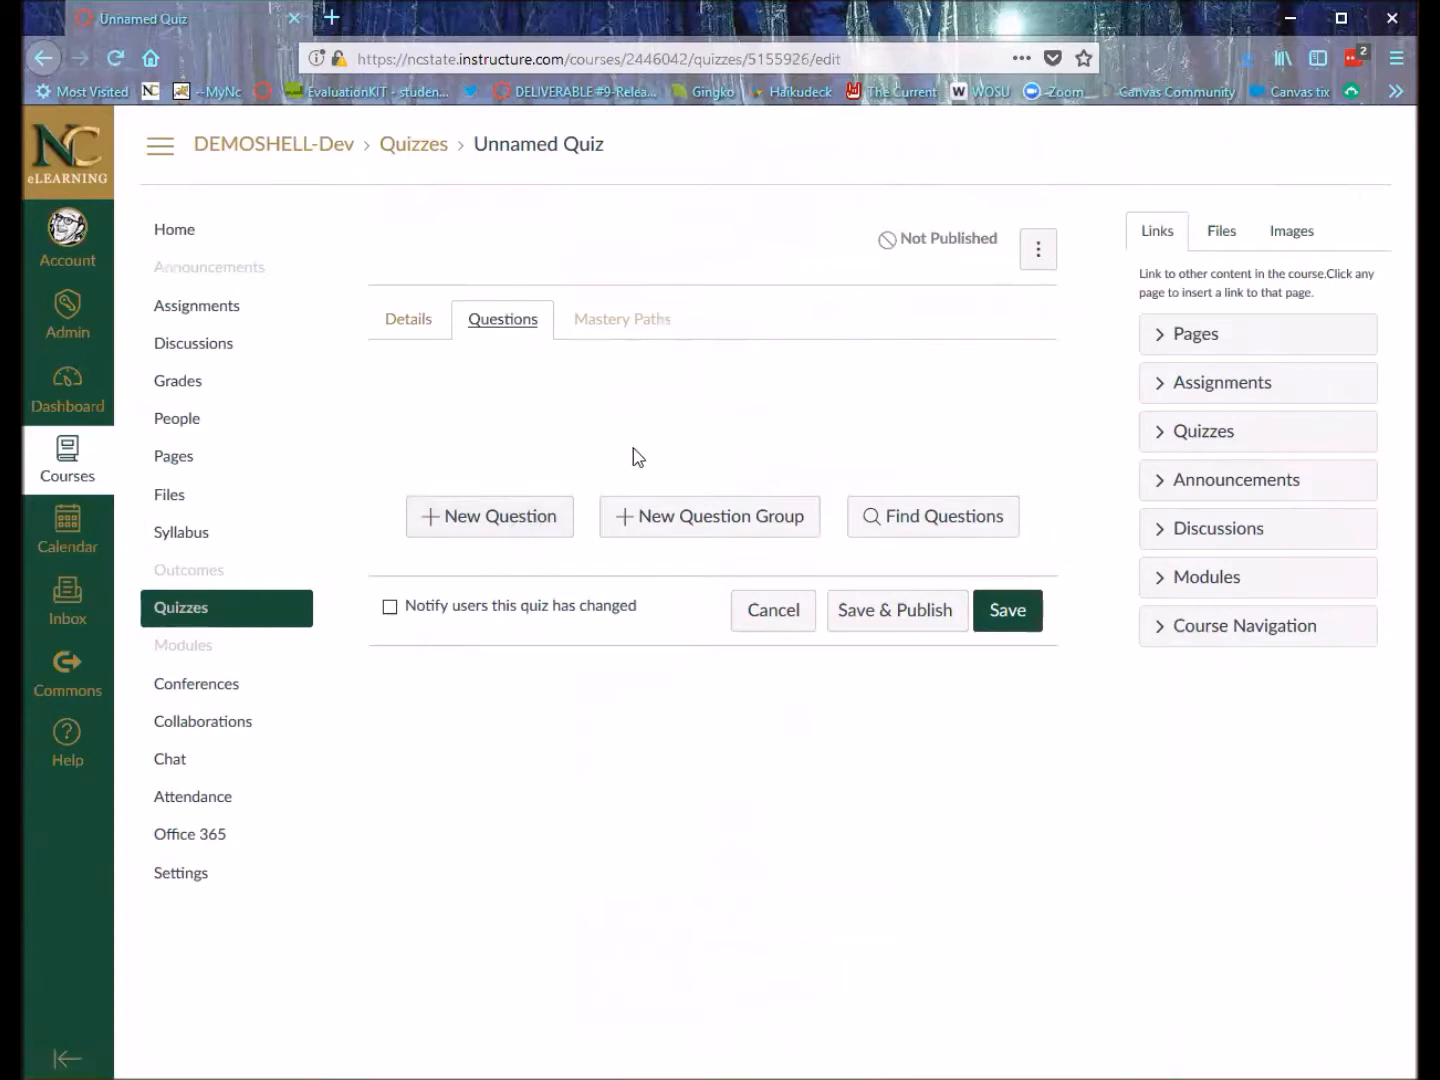
click(509, 526)
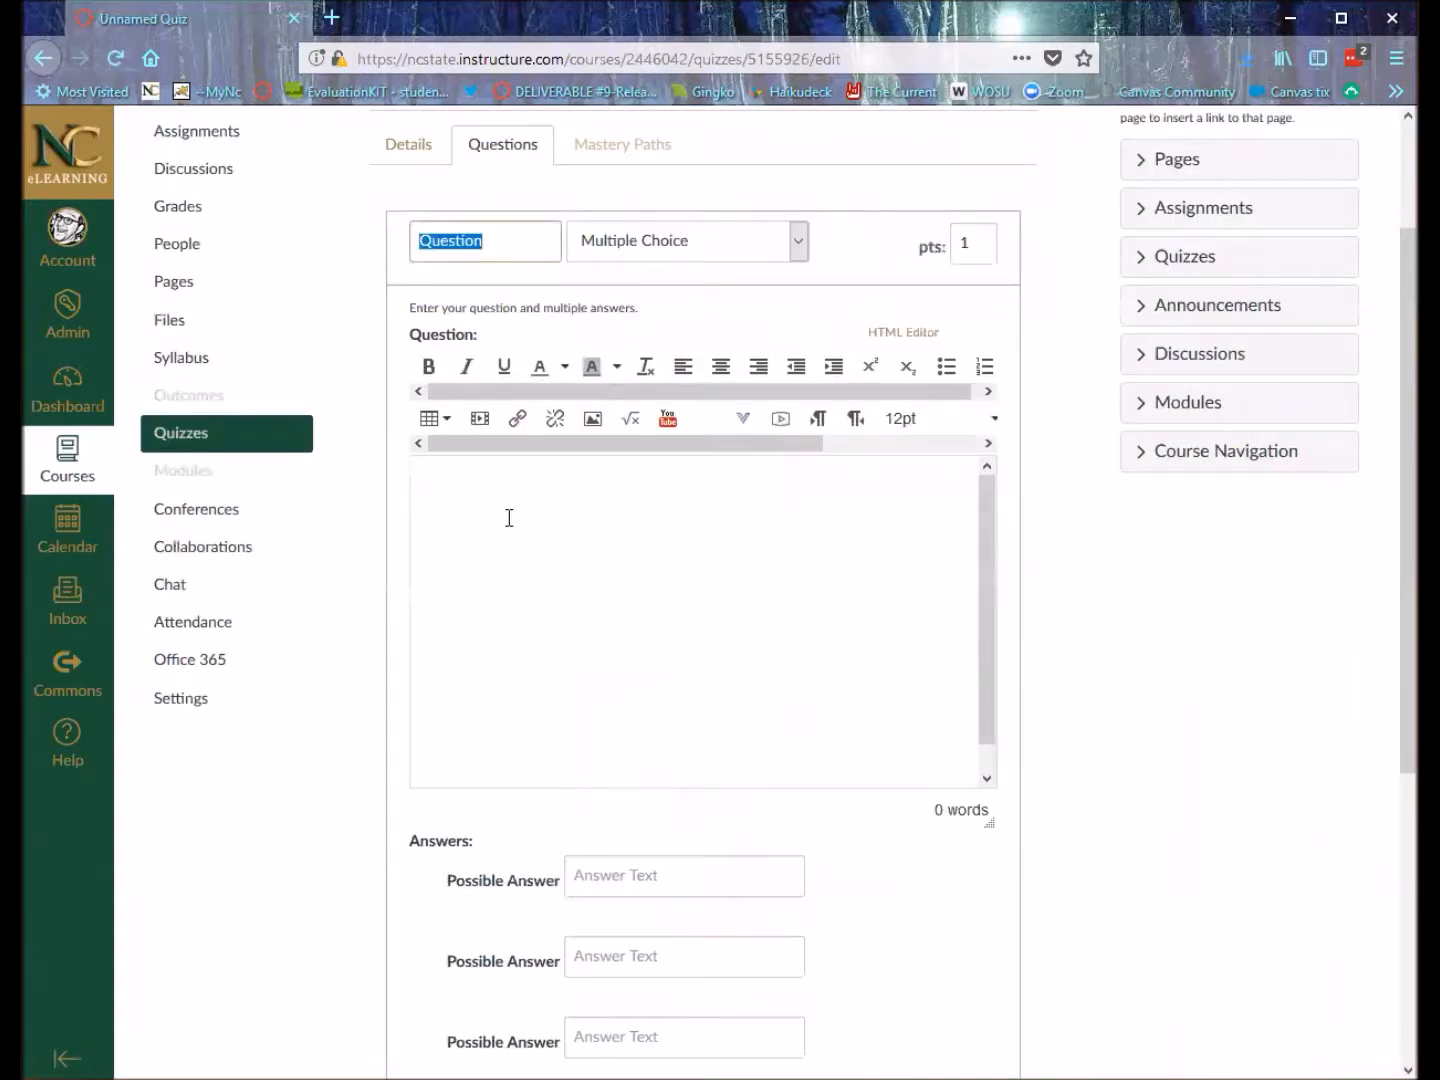
click(630, 250)
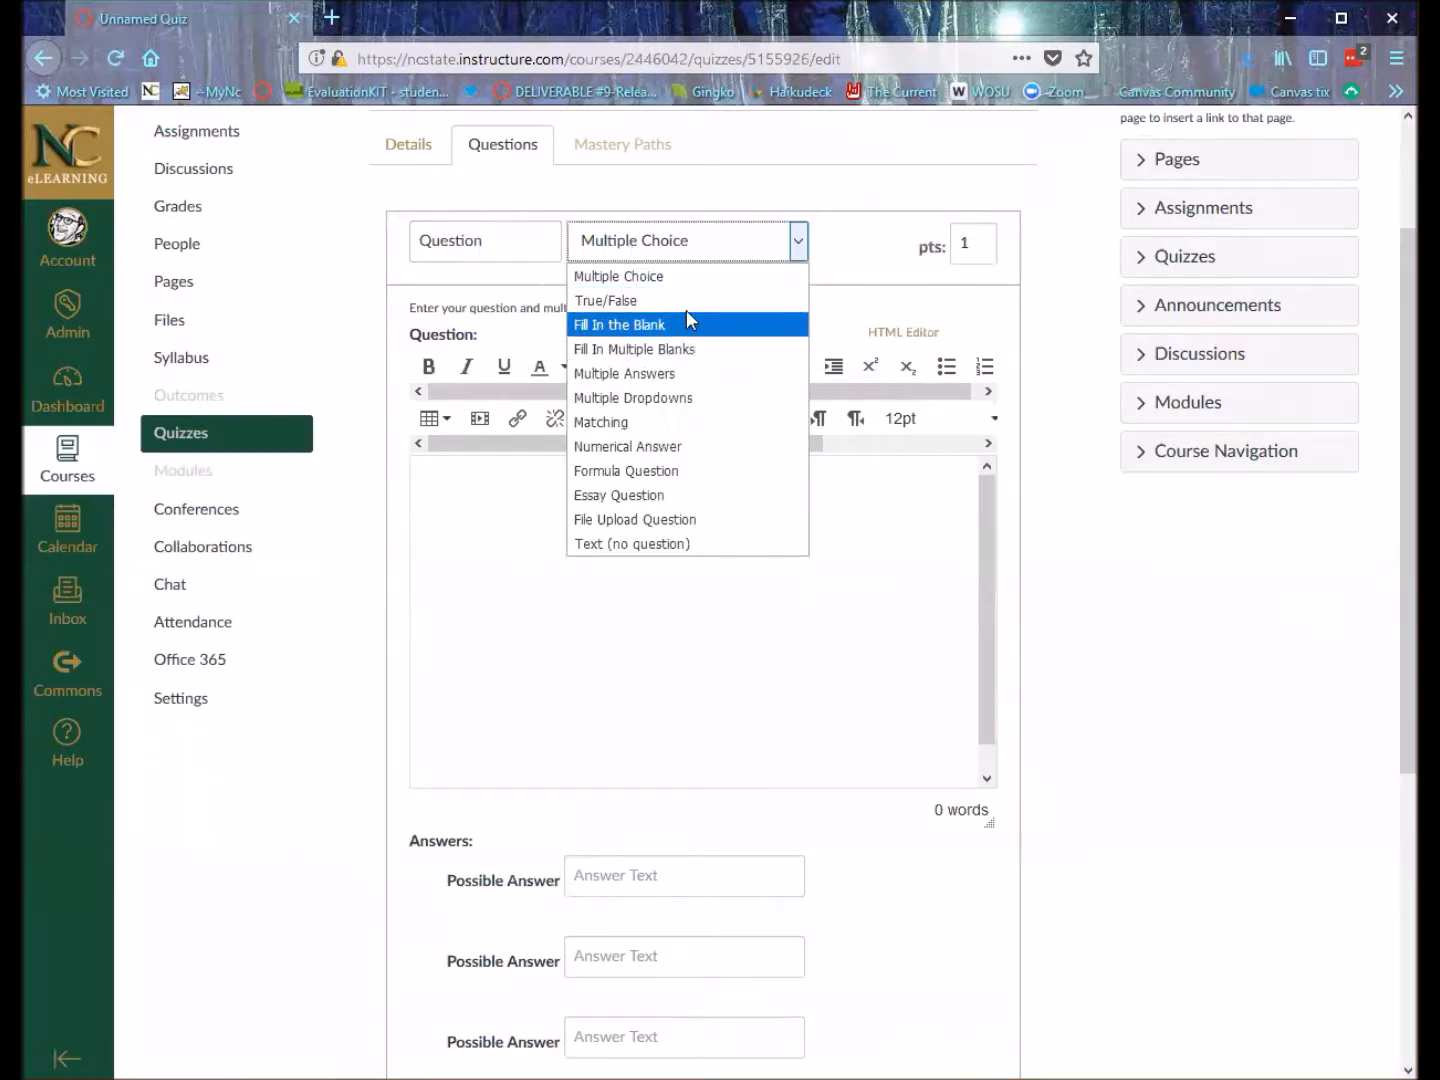
click(680, 278)
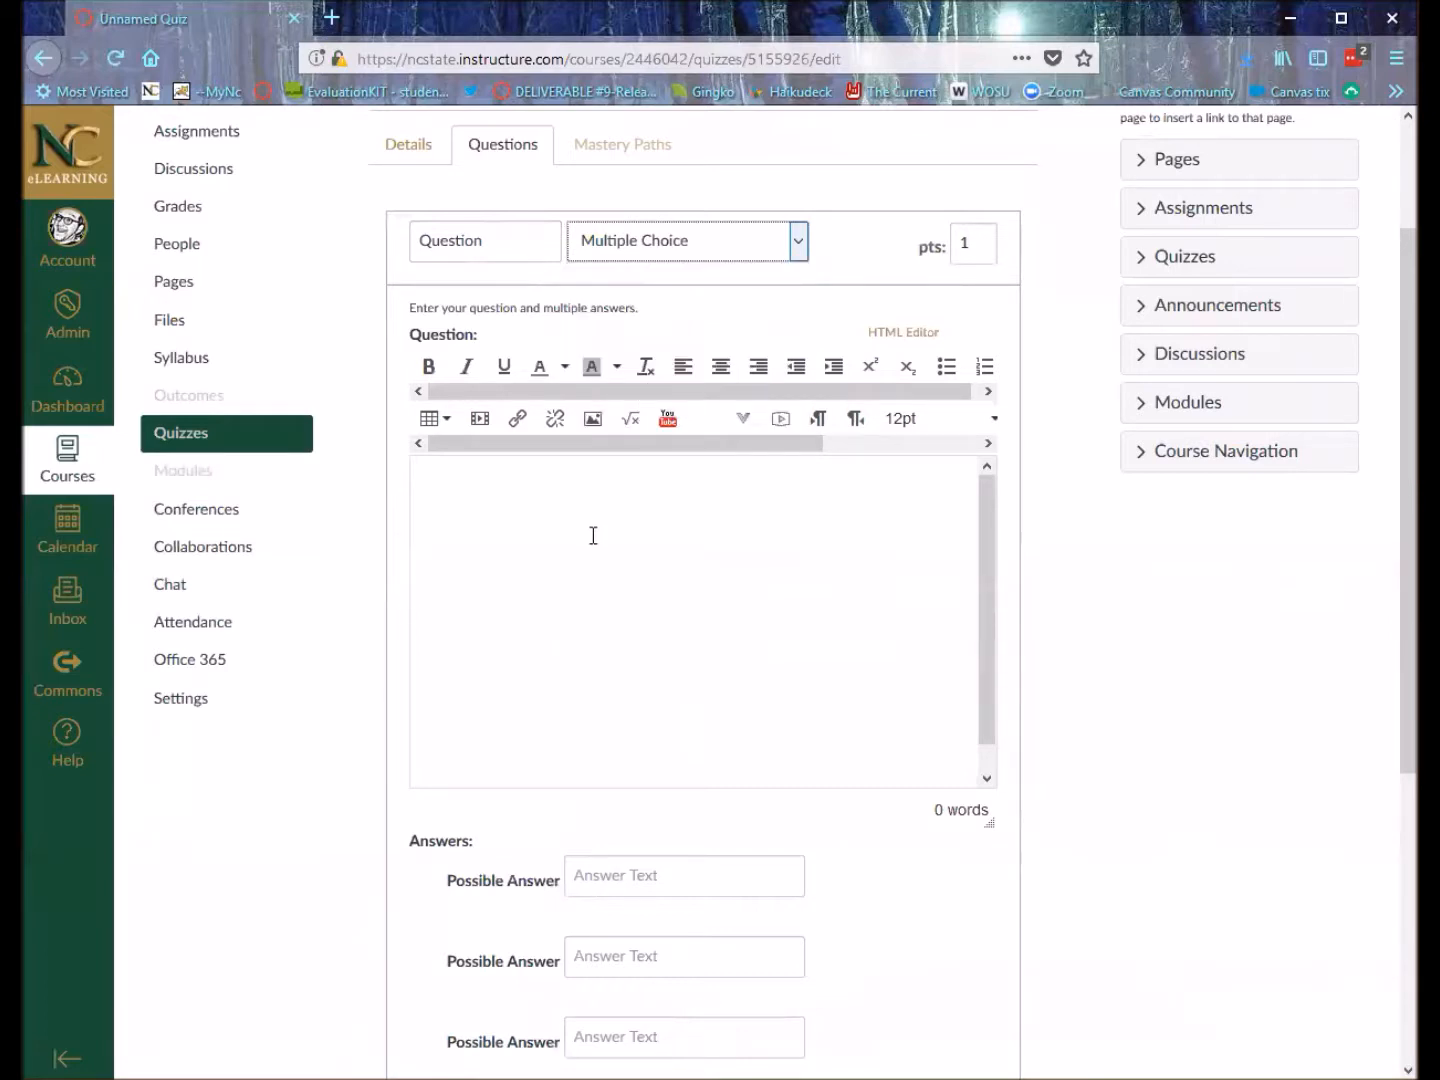
double_click(988, 241)
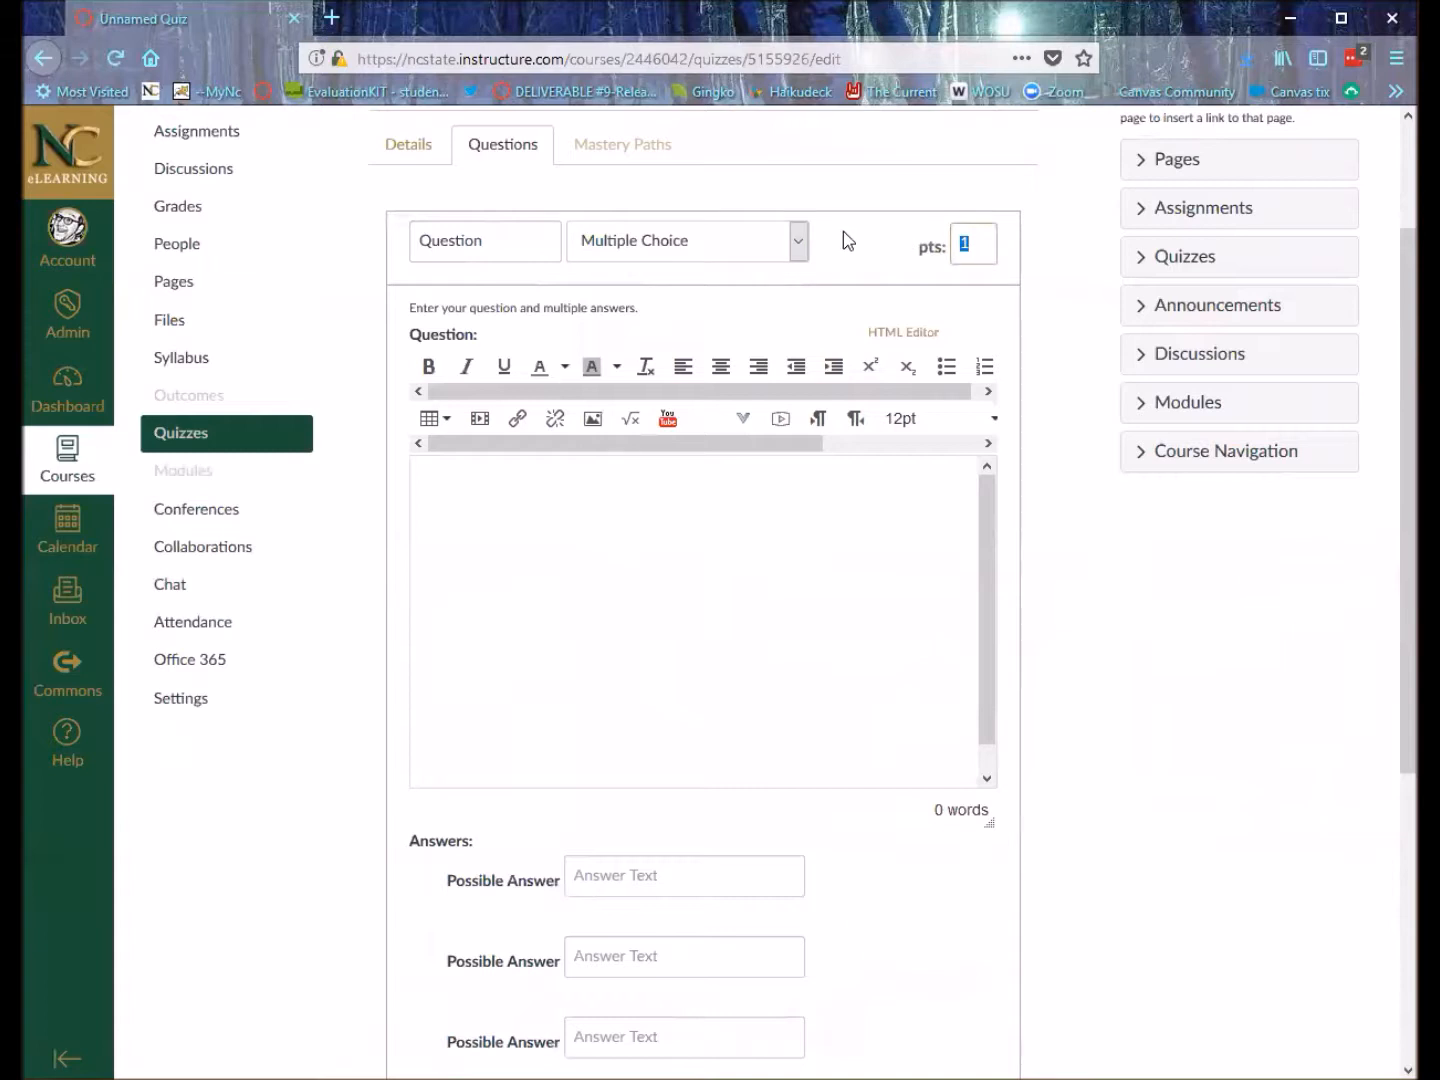
text(0)
click(1071, 397)
Enter "How would you rate your comfort level with this course to date?" as the question, with possible answers GREAT, Good, Bad and AWFUL.
click(617, 521)
text(How would you rate your comfort level with this course to date?)
scroll(932, 749, down, 5)
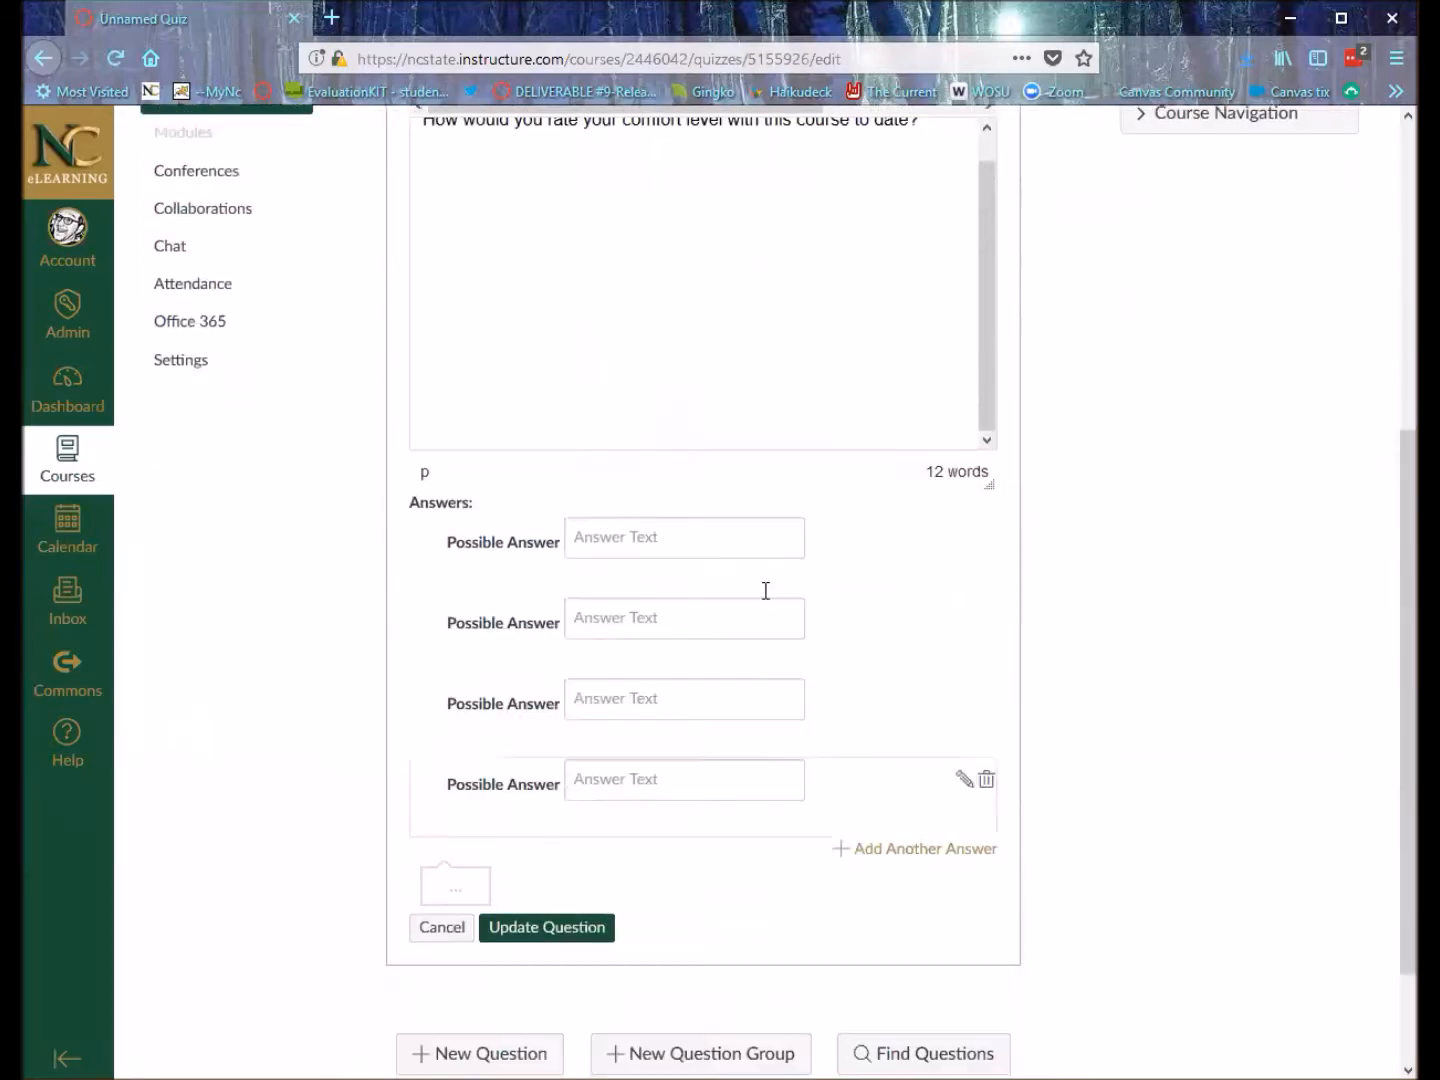
click(630, 536)
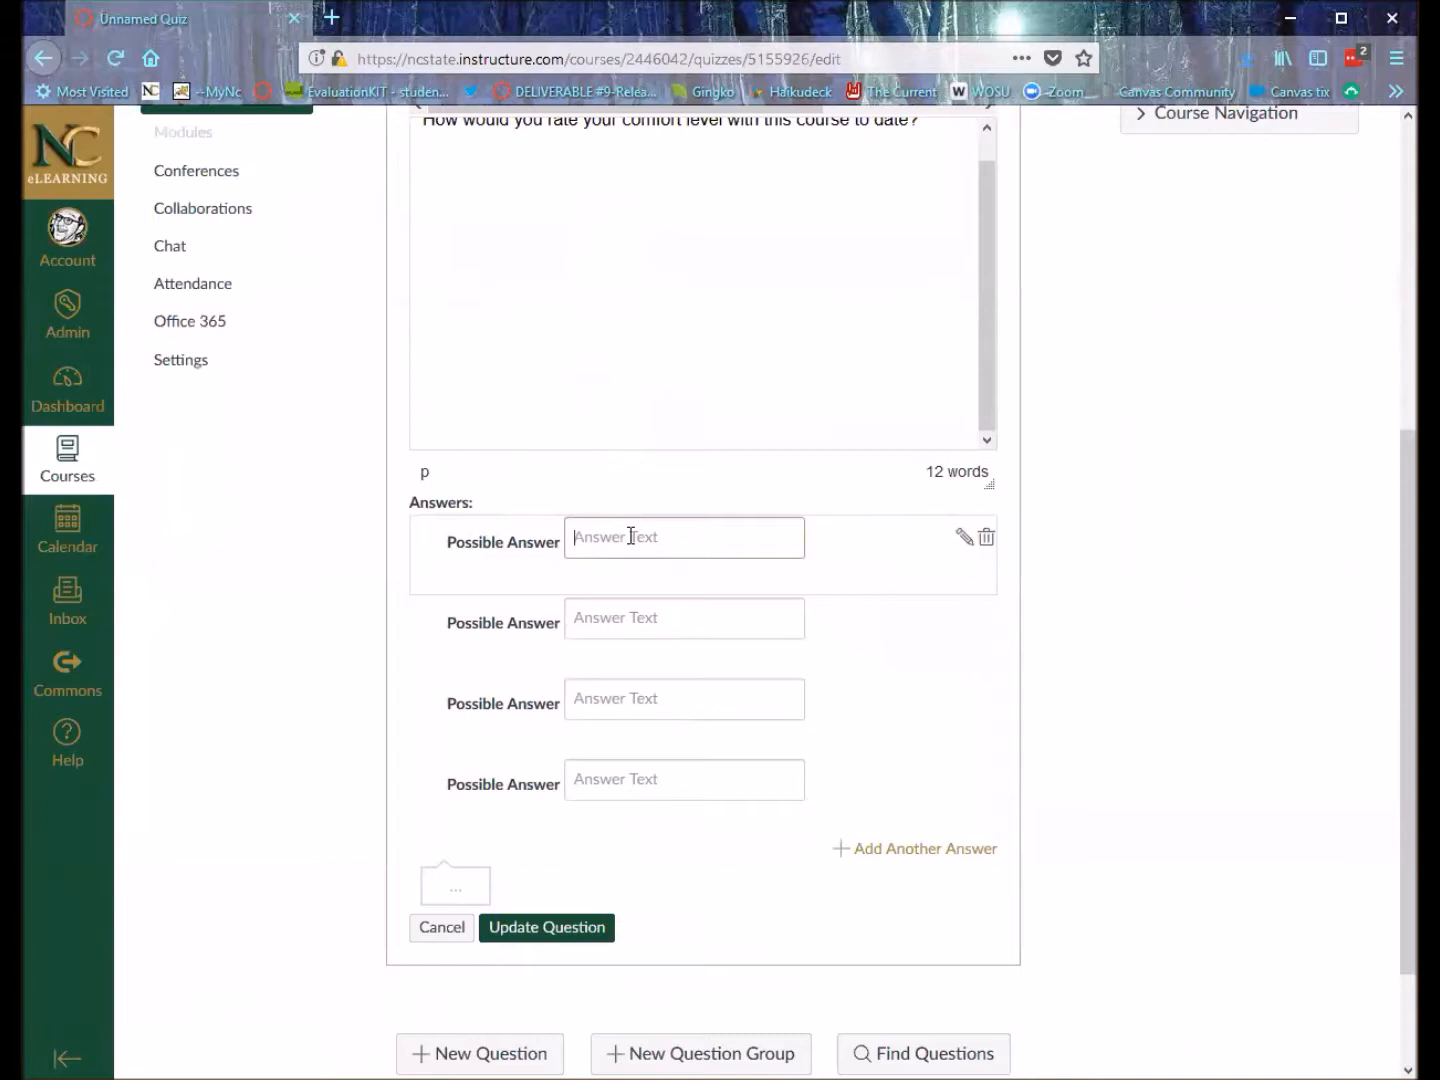
text(GREAT)
click(606, 617)
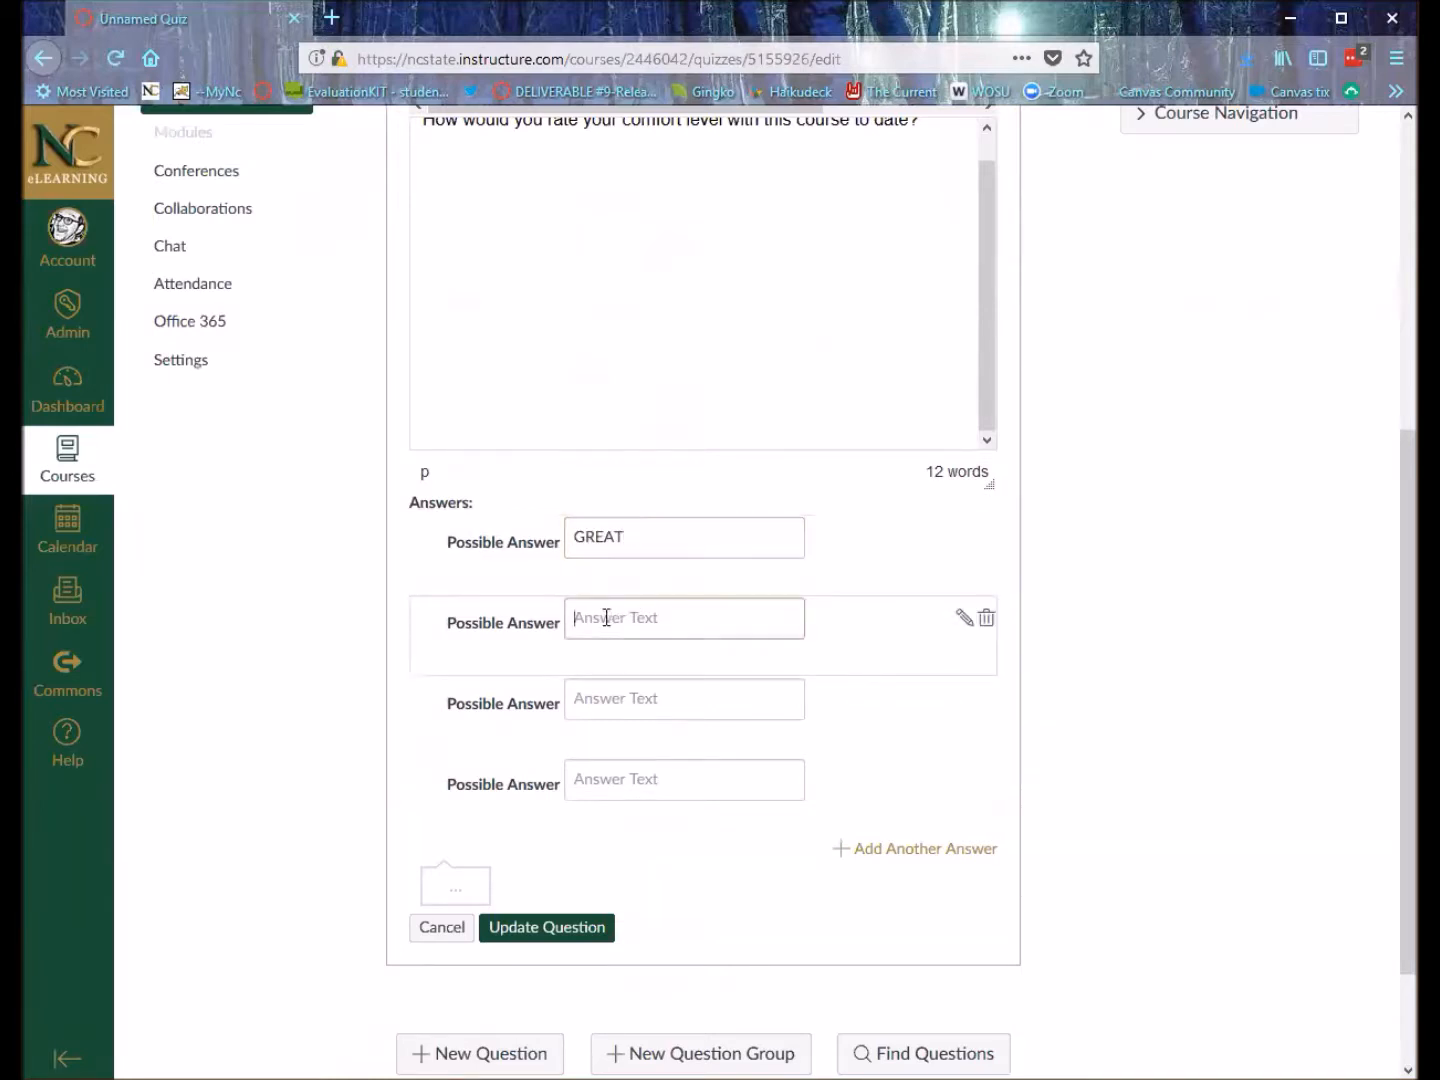
text(Good)
click(604, 698)
text(Bad)
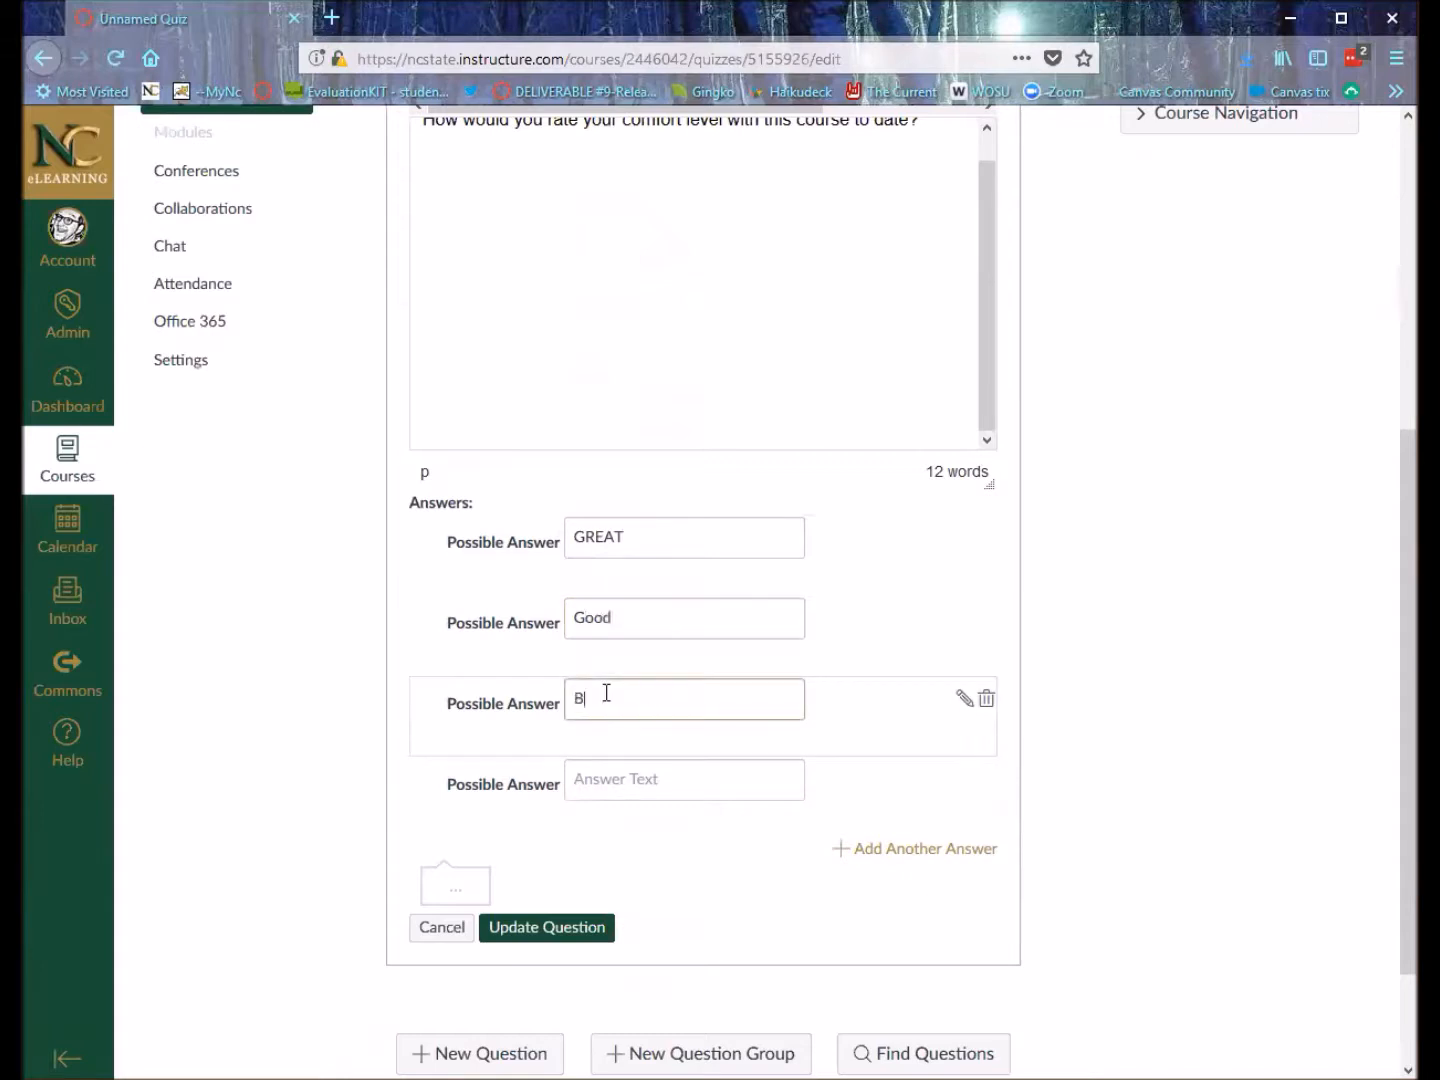
click(608, 790)
text(AWFUL)
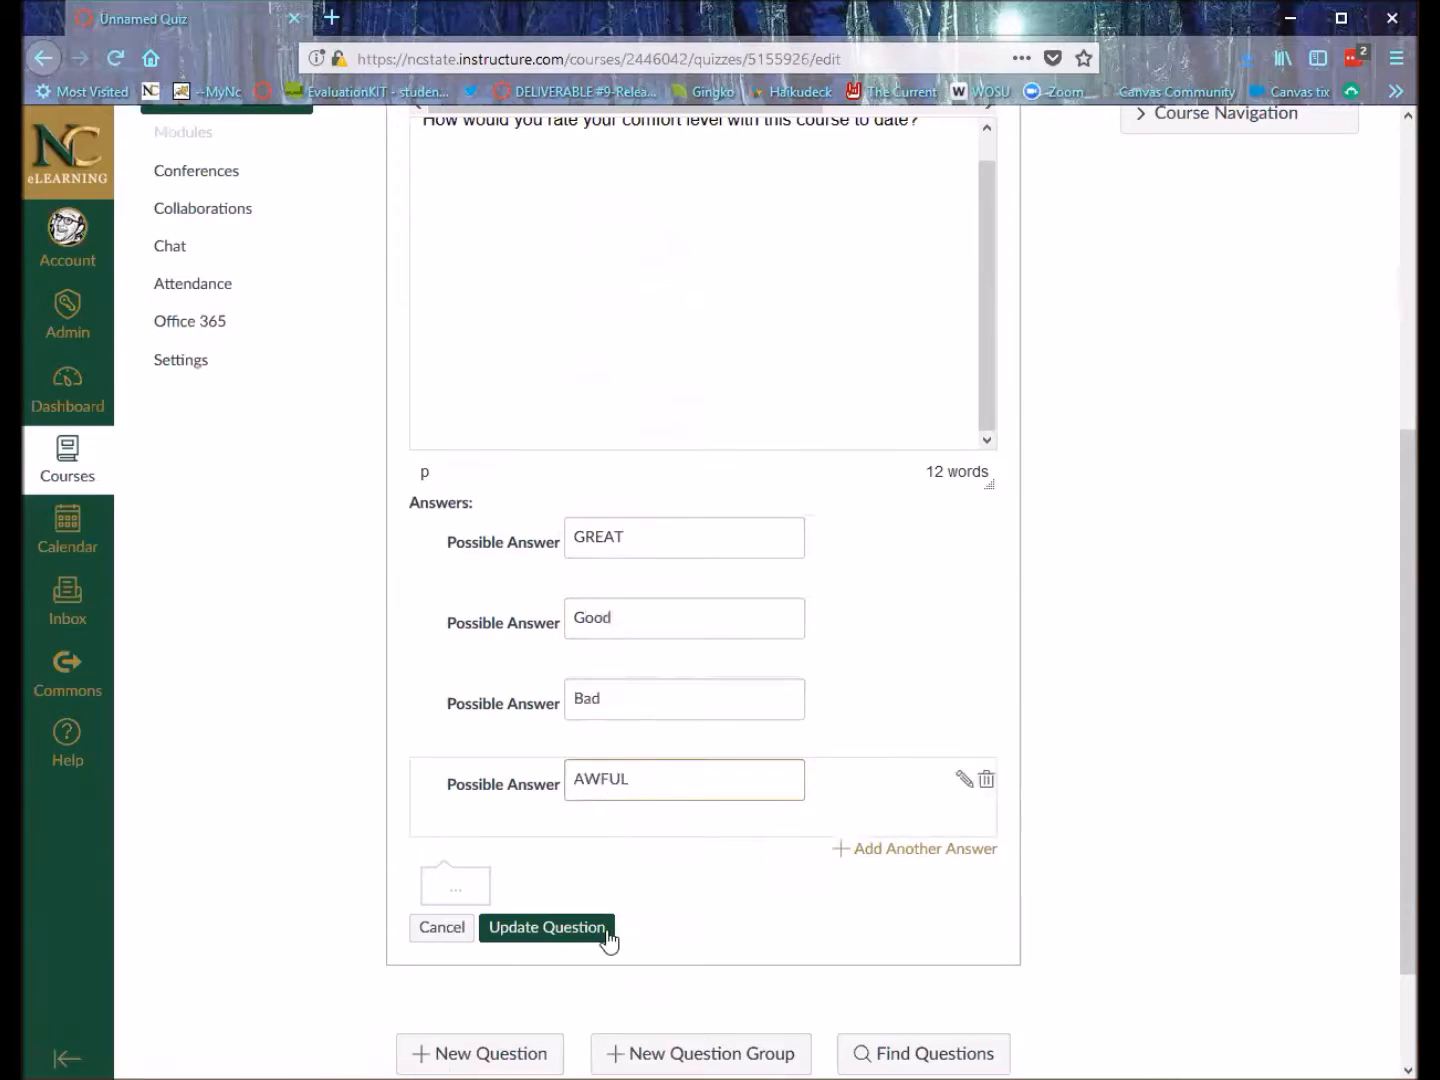
Save the comfort-level question and add a new question of type Essay Question.
click(547, 930)
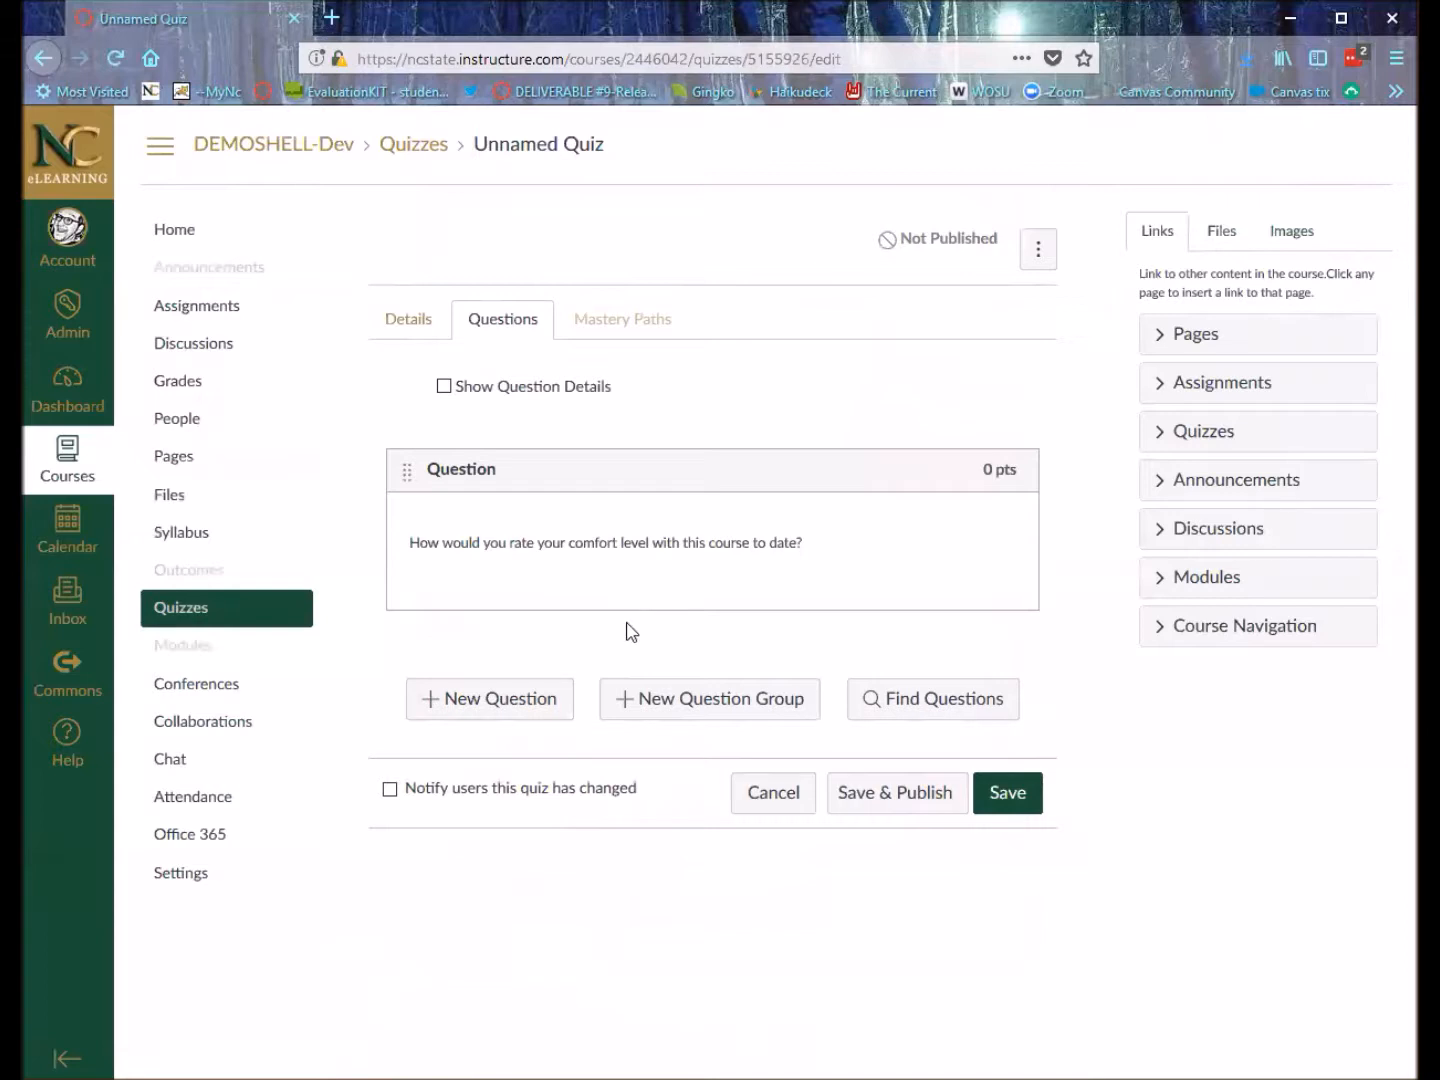
click(498, 700)
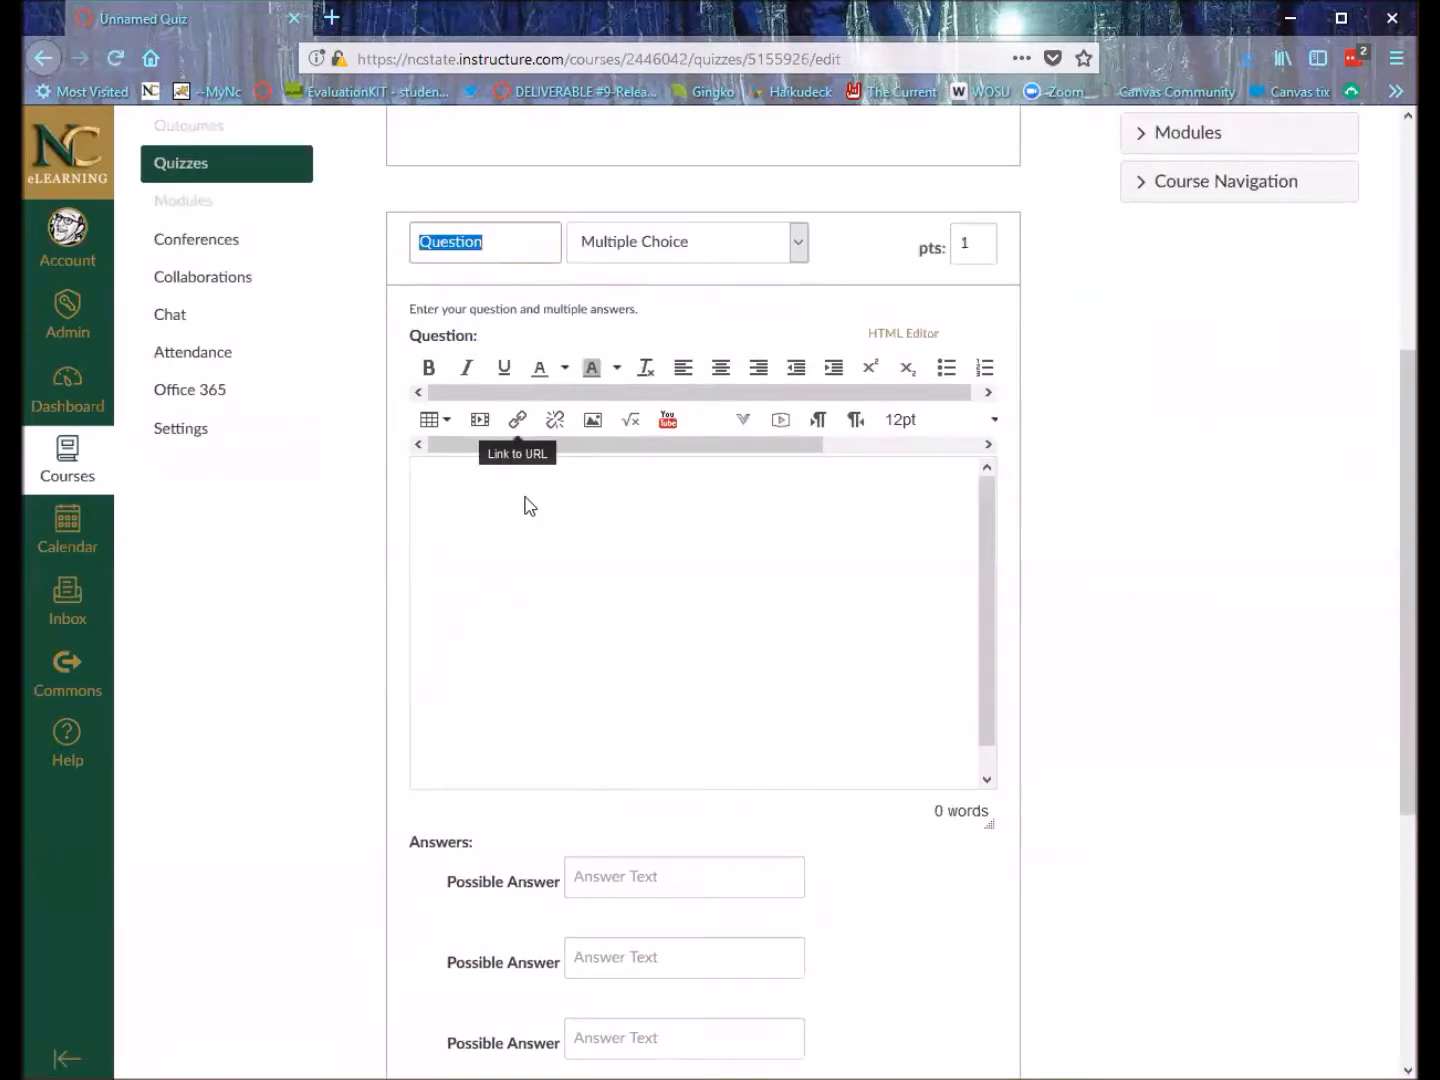
click(691, 255)
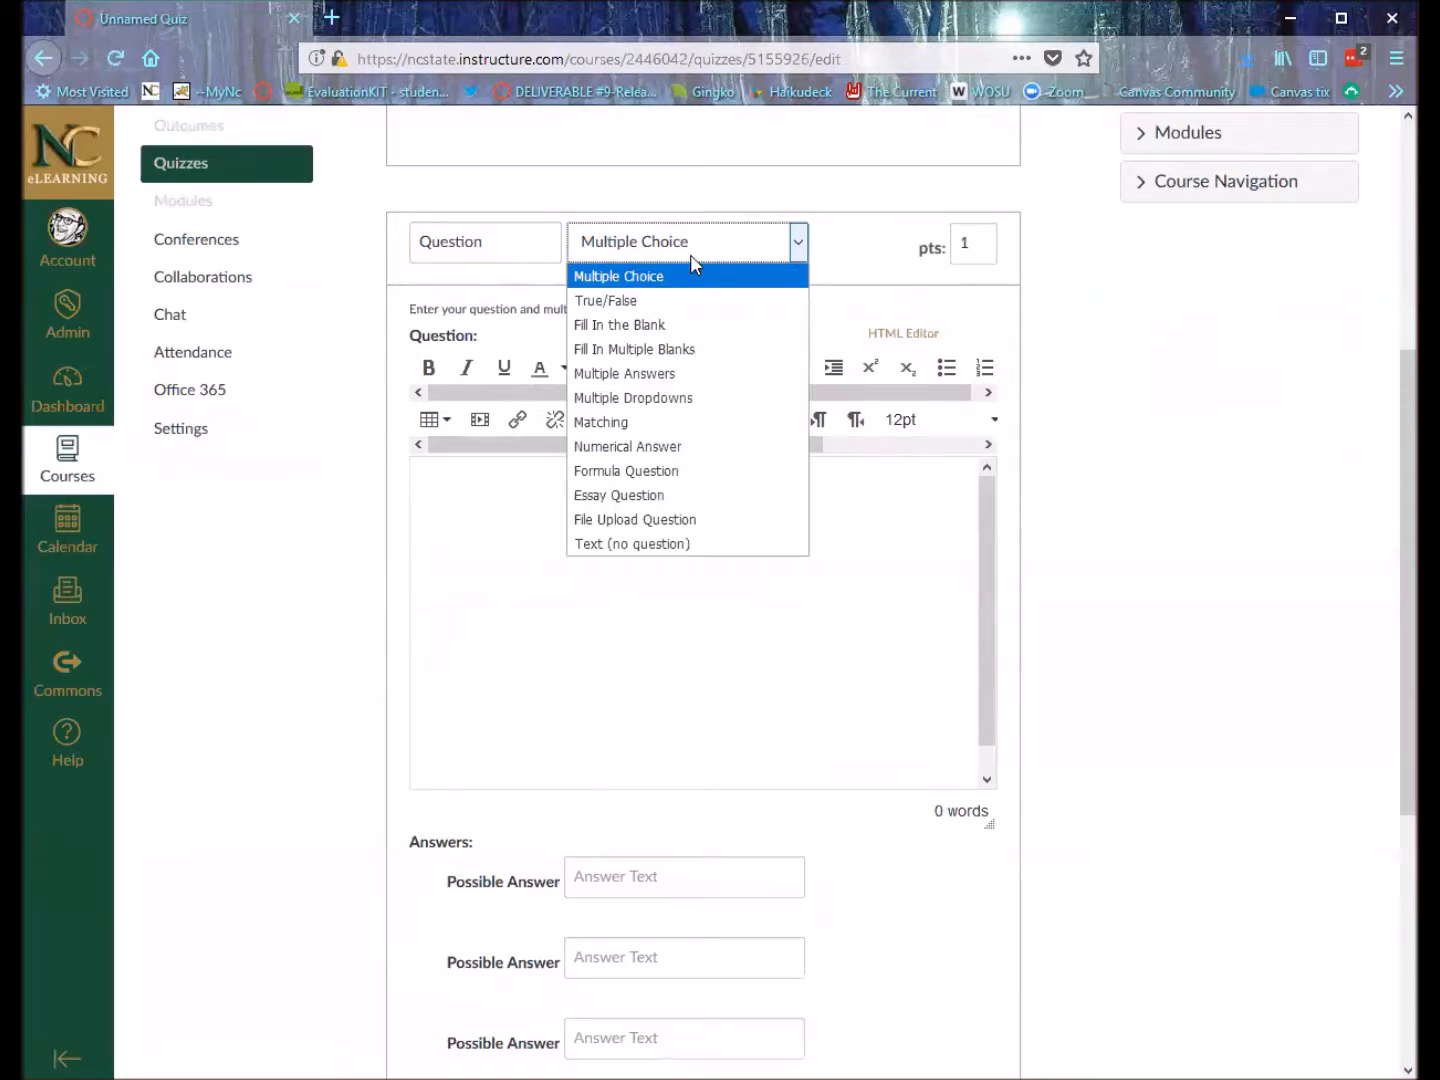
click(694, 502)
Enter "What is one concrete, practical suggestion *YOU* the student can improve in the 2nd half?" as the essay question and save and publish the survey.
click(556, 540)
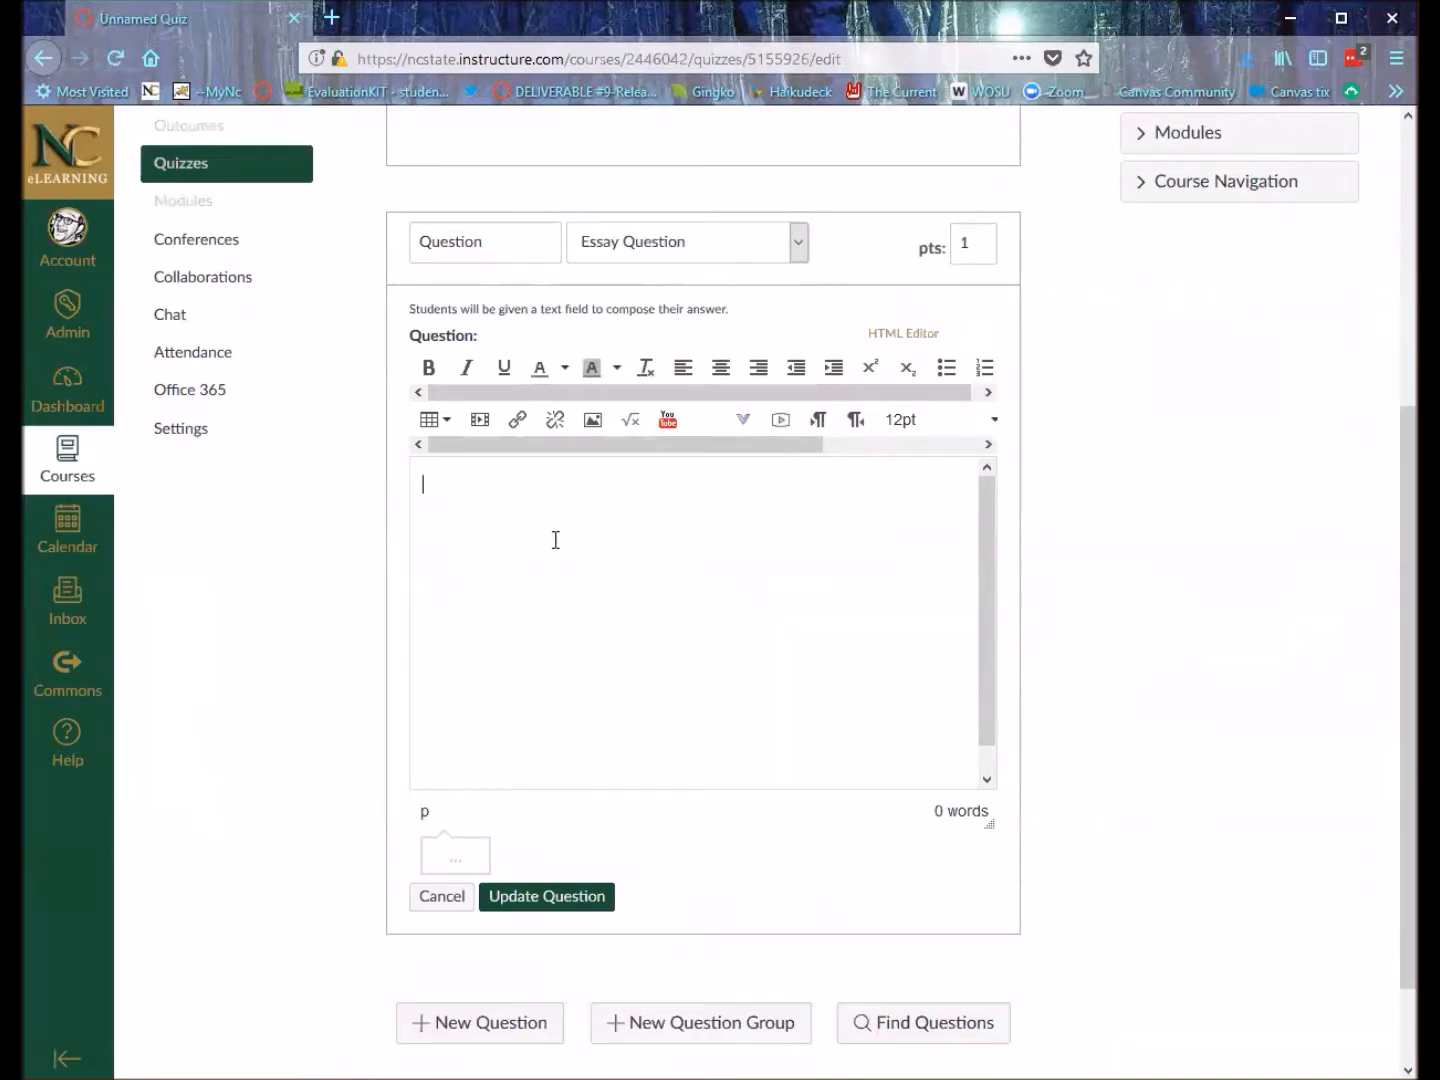
text(What is one concrete, practical suggestion *YOU* the student can improve in the 2nd half?)
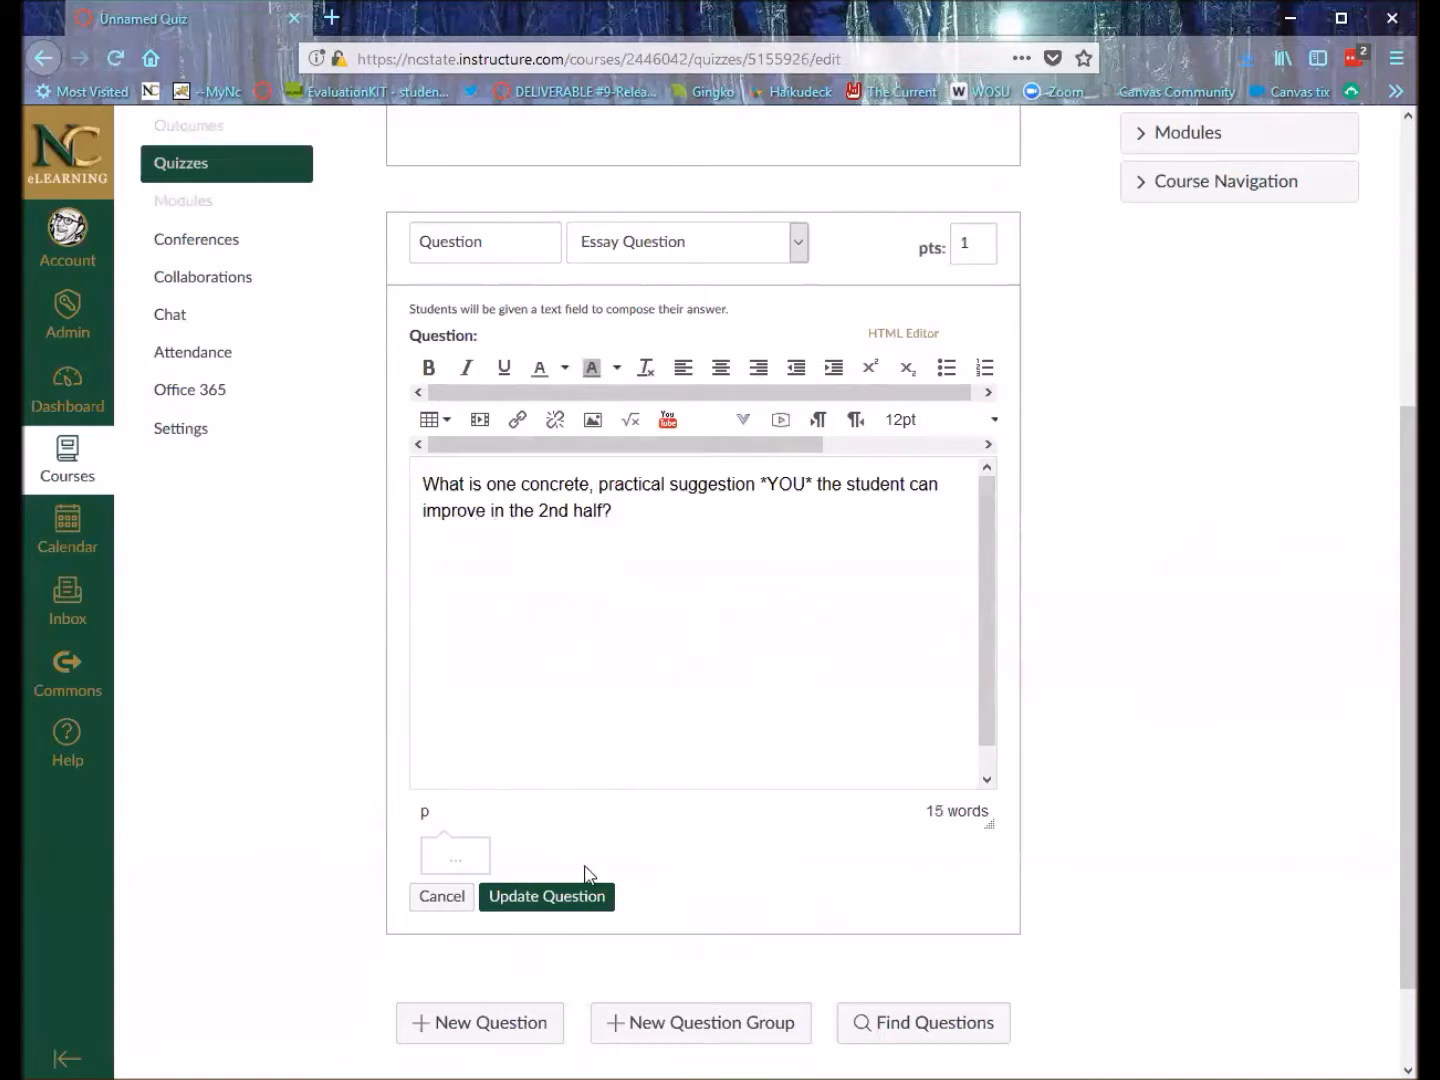
click(552, 904)
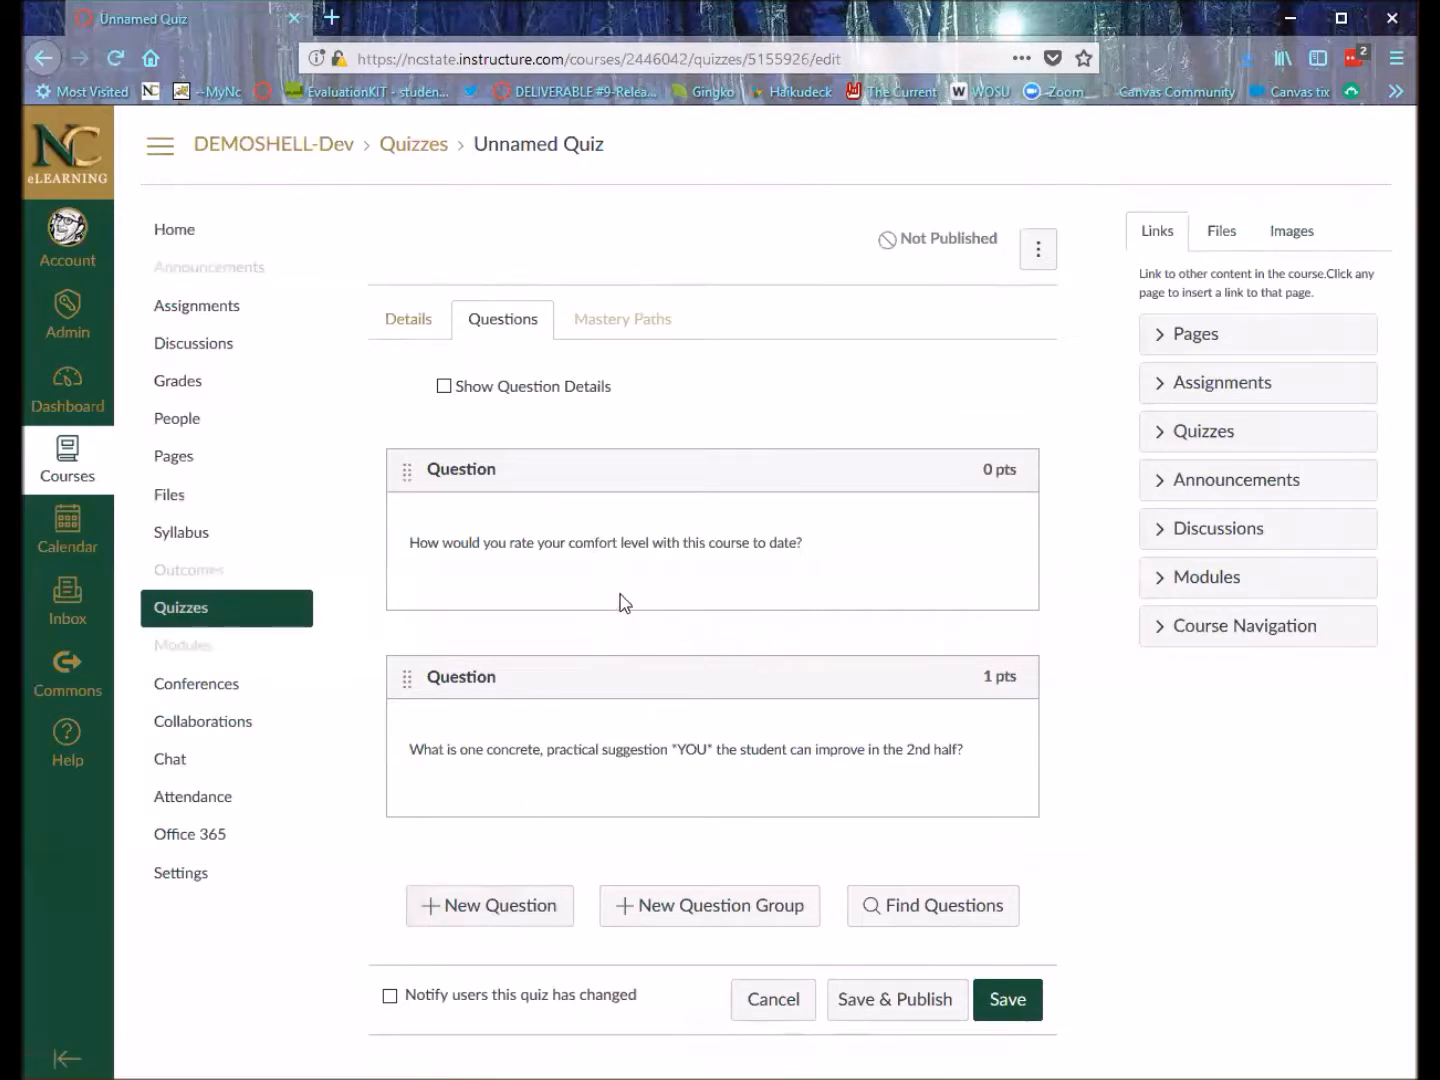
click(914, 1003)
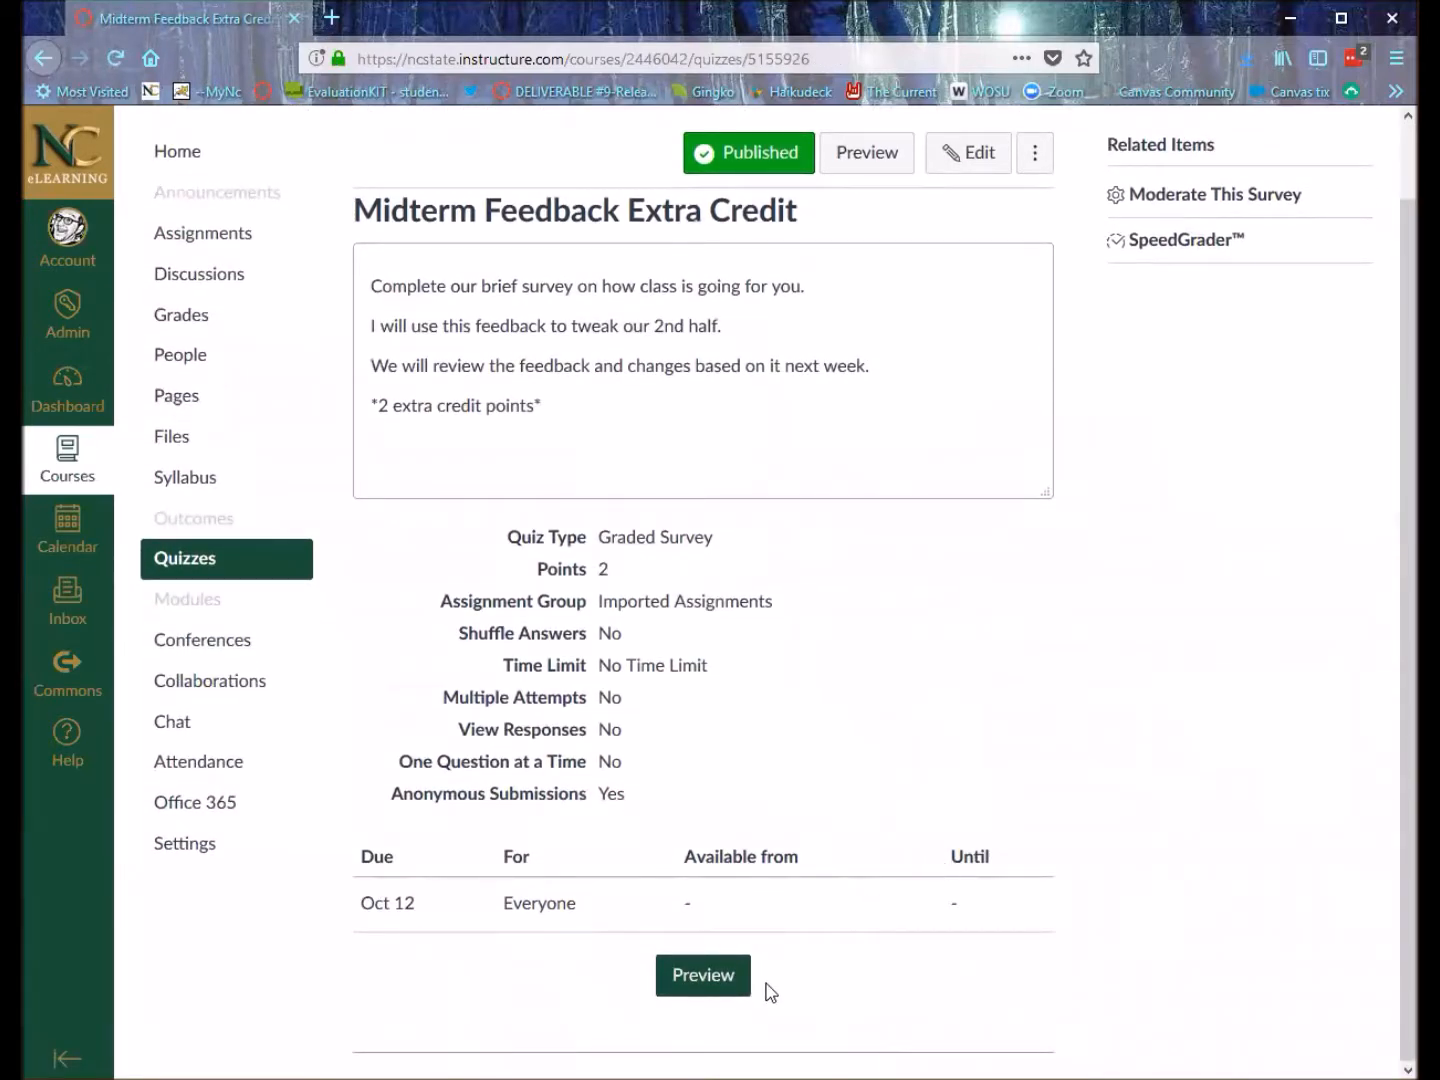
Preview the published survey, answering GREAT to Question 1 and "hjghjkhj" to Question 2, and submit it.
click(712, 980)
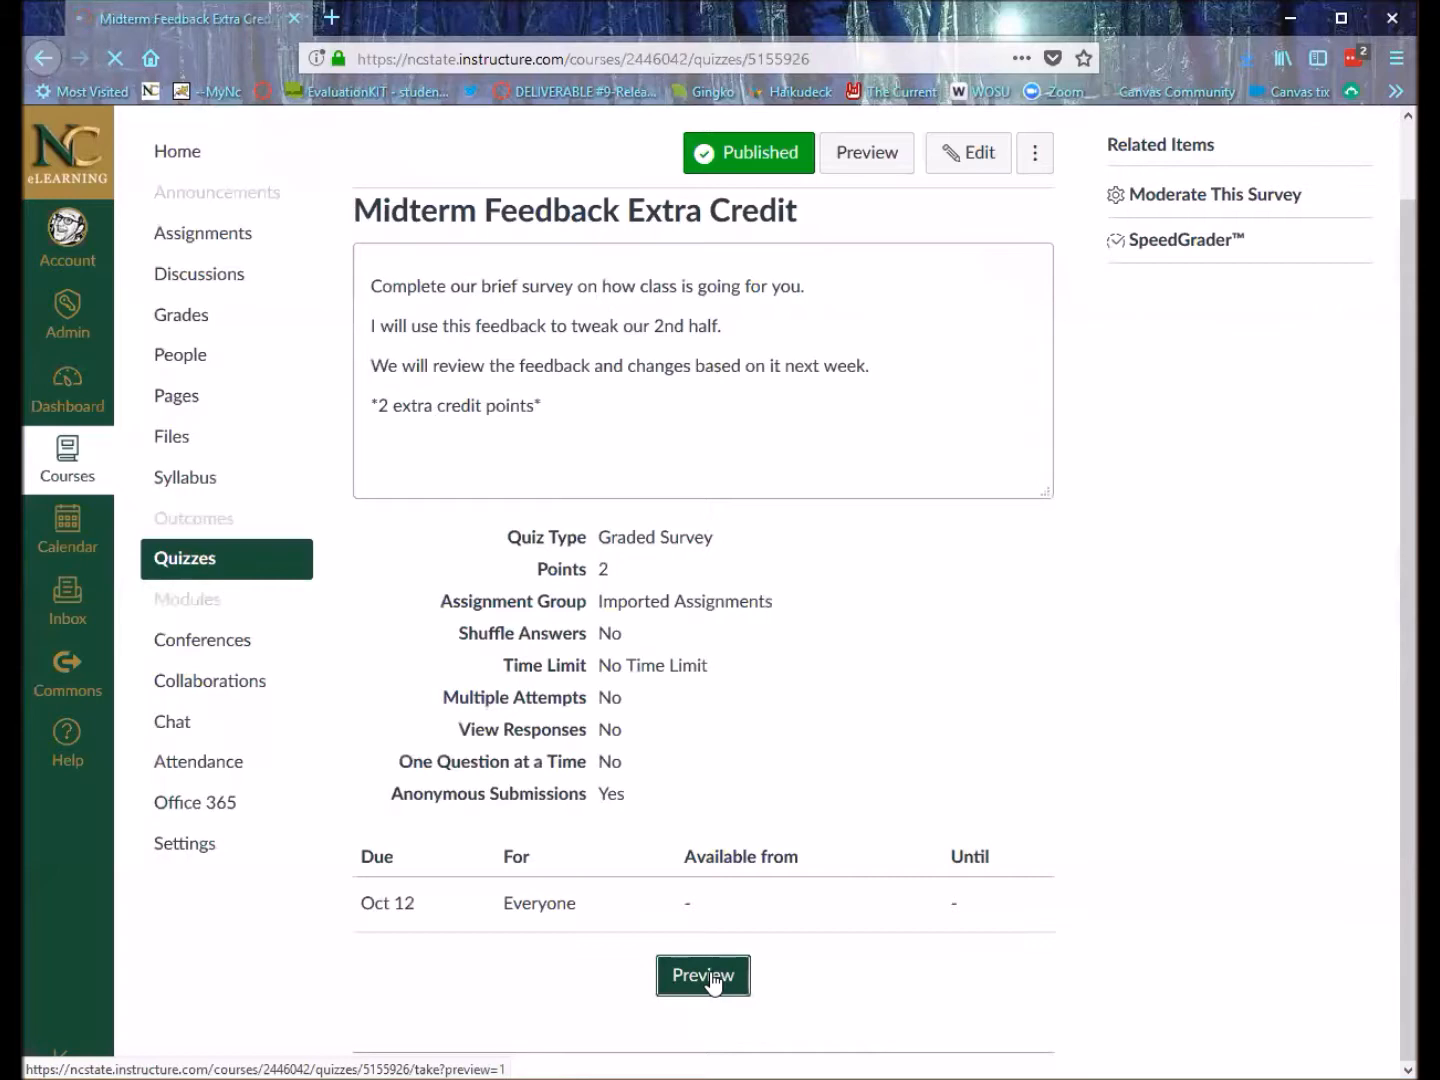
click(440, 425)
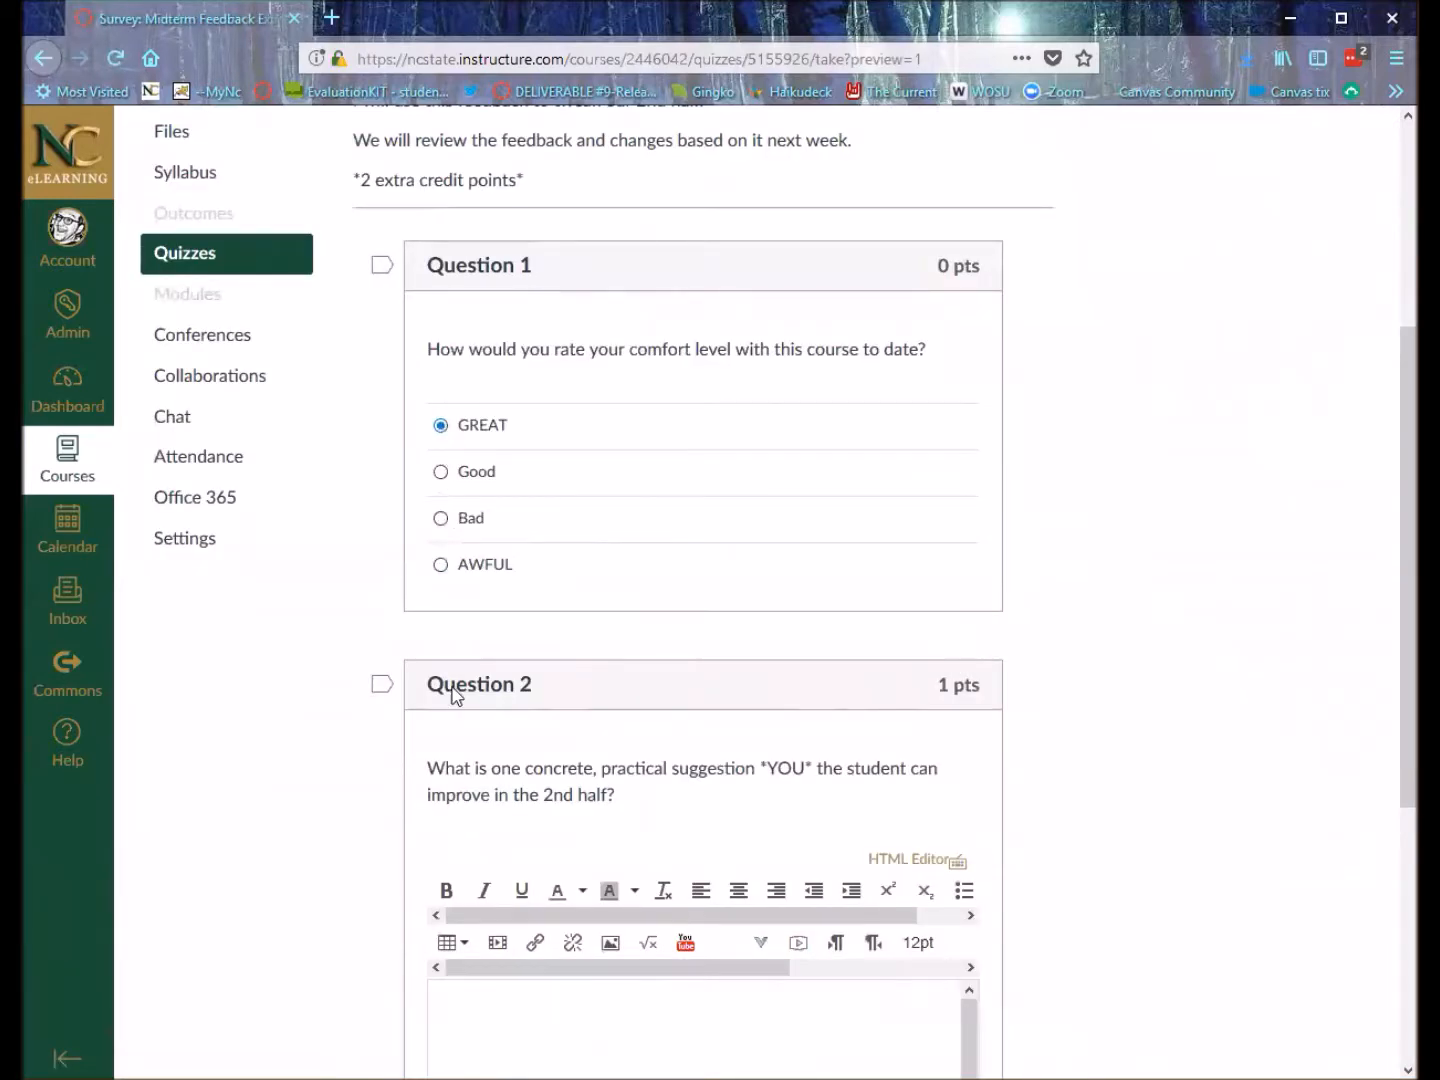
text(hjghjkhj)
scroll(1057, 922, down, 5)
scroll(1093, 929, up, 9)
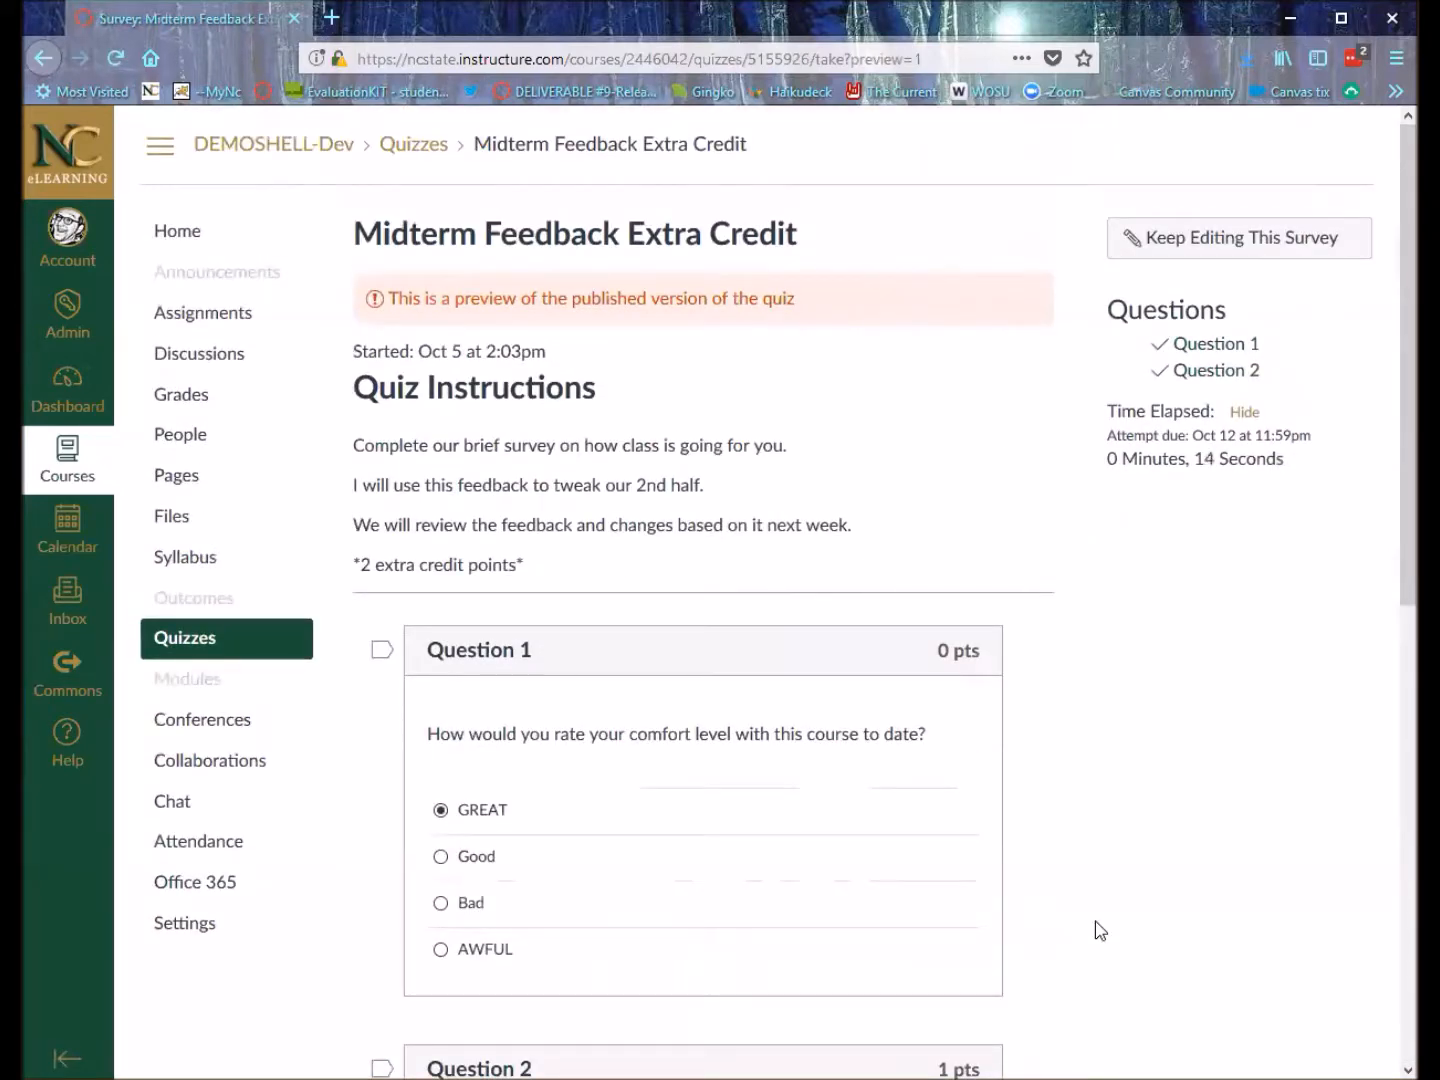
scroll(1100, 930, down, 9)
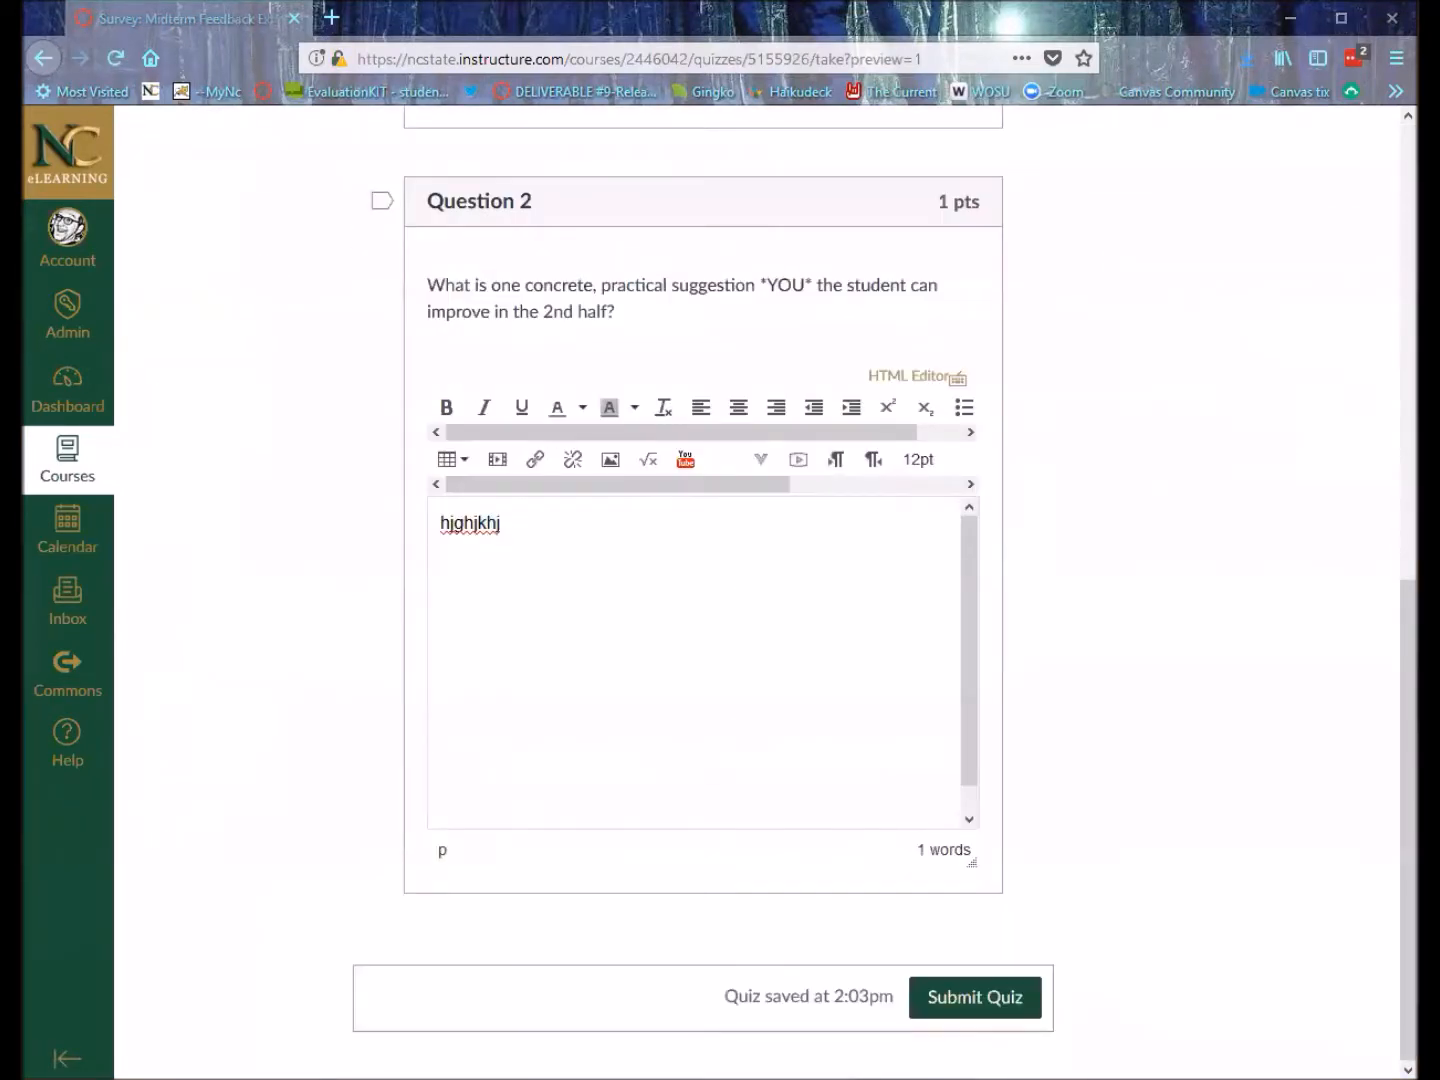
click(988, 1000)
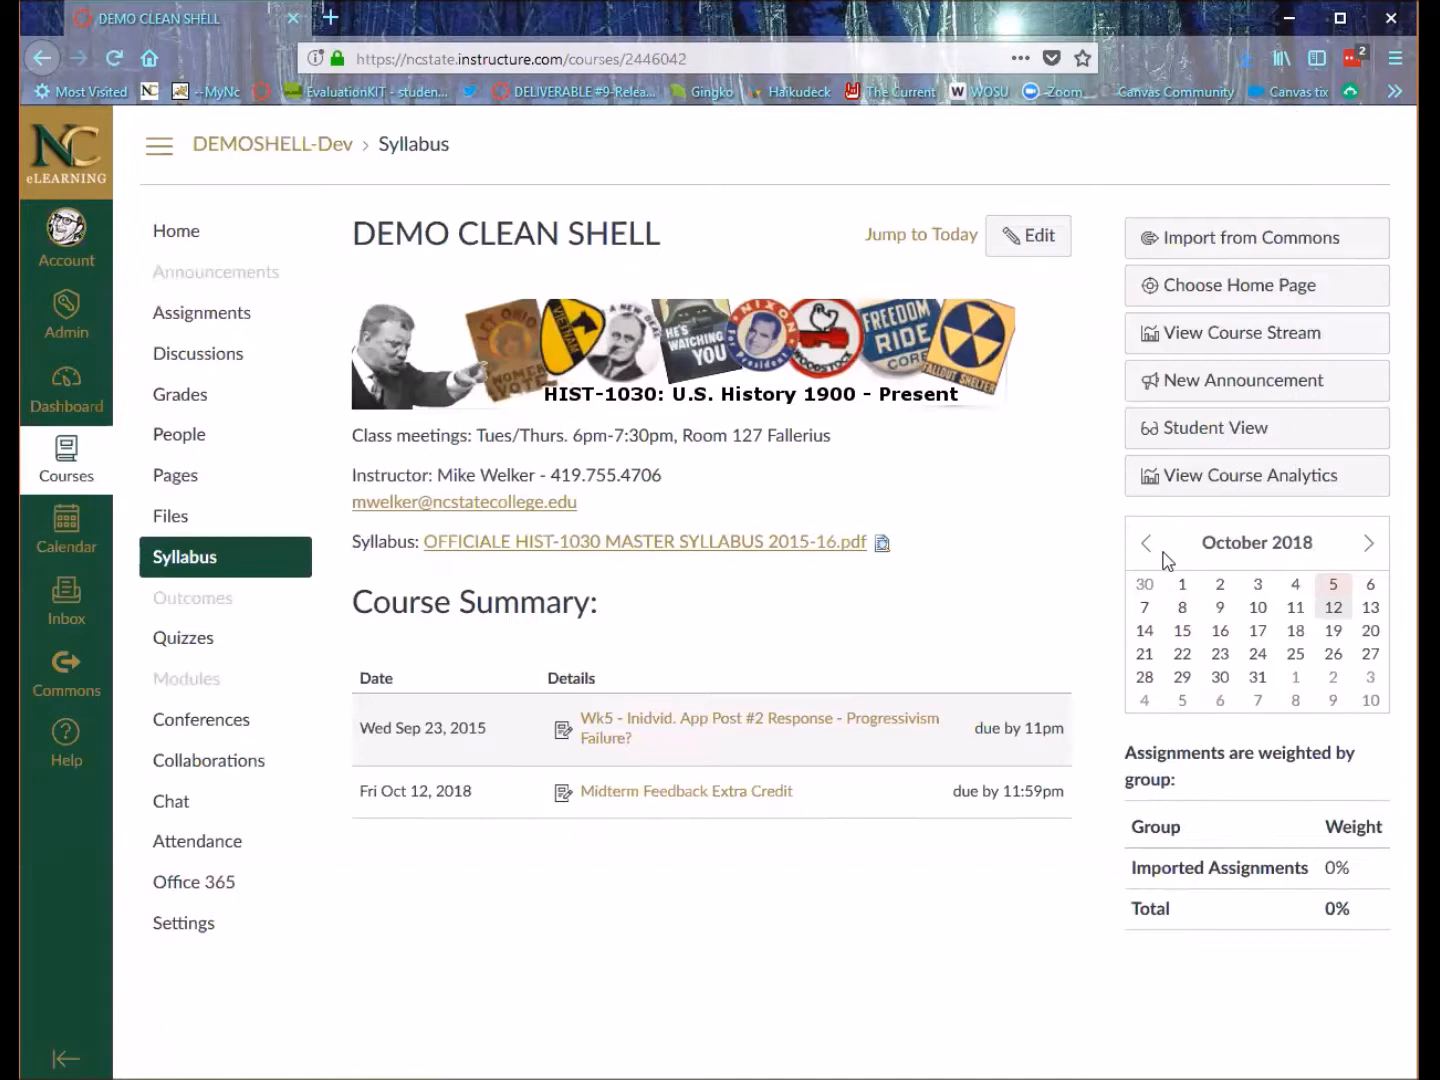
Open the statistics of the Midterm Feedback Extra Credit survey and review the breakdown of both questions.
click(200, 645)
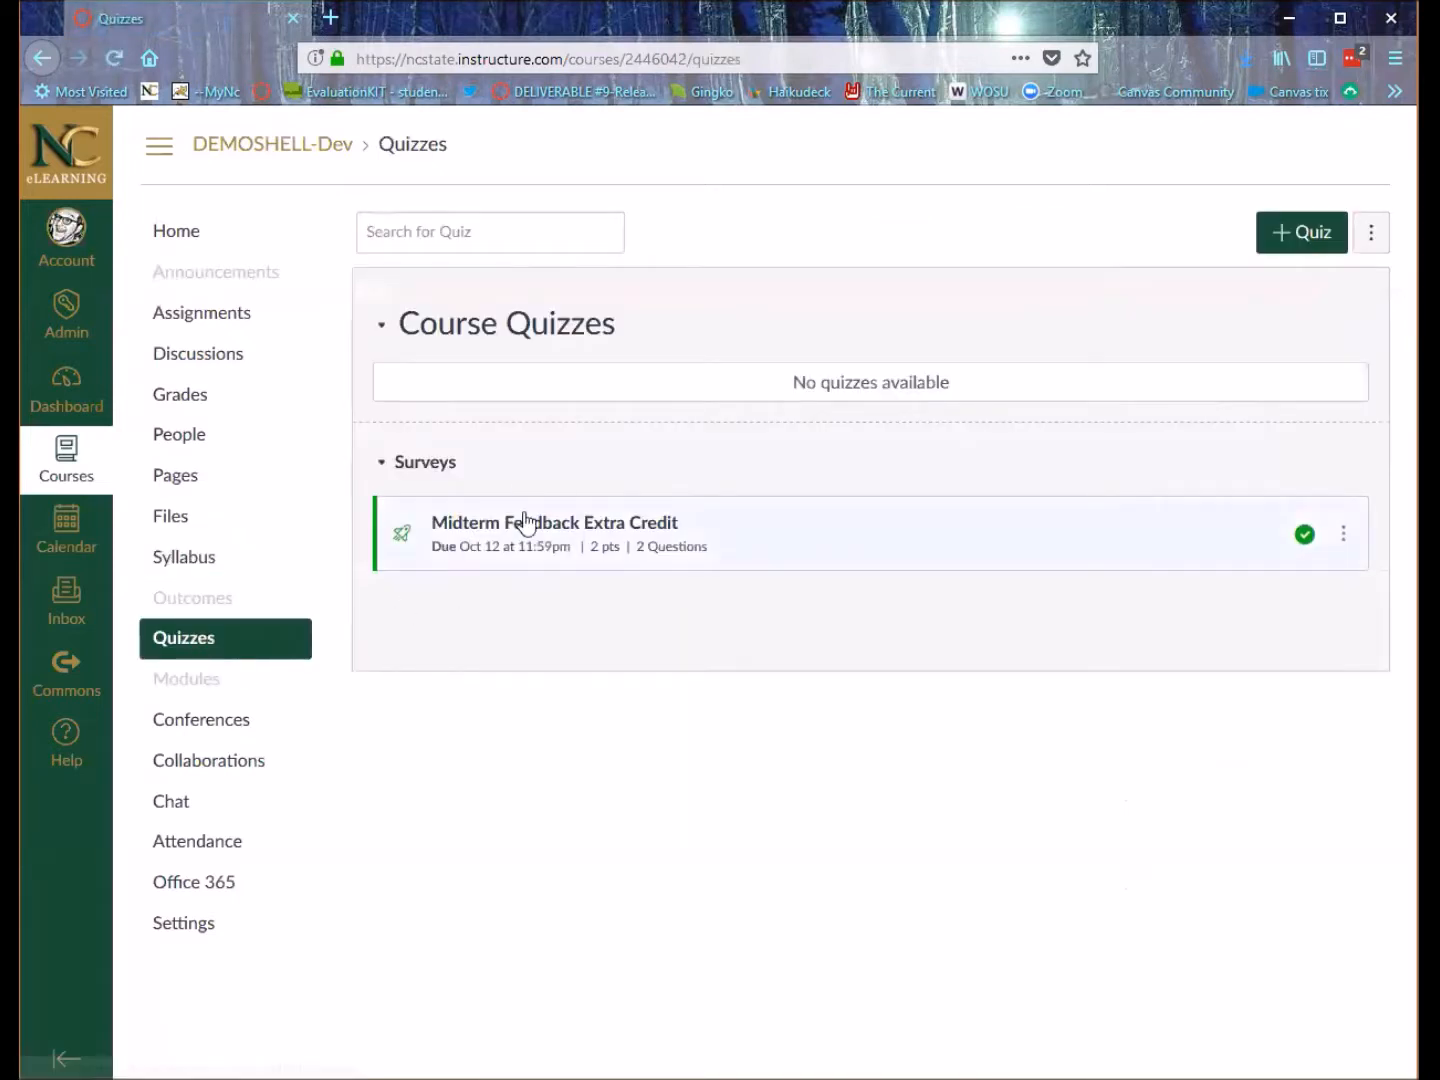
click(538, 530)
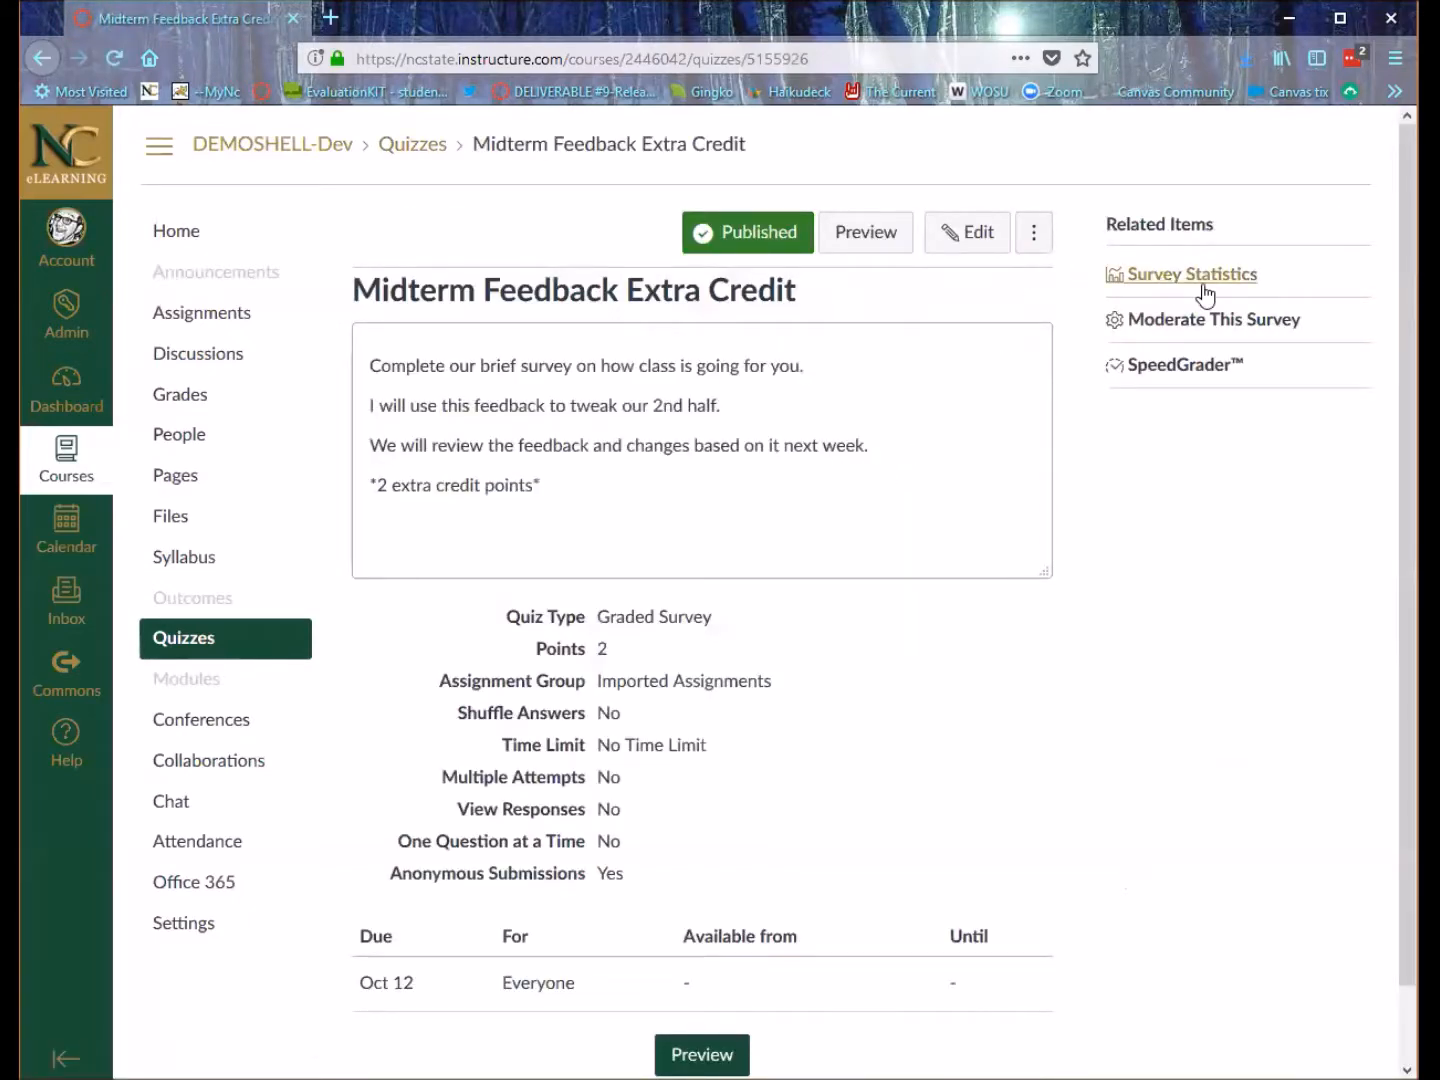
click(1177, 278)
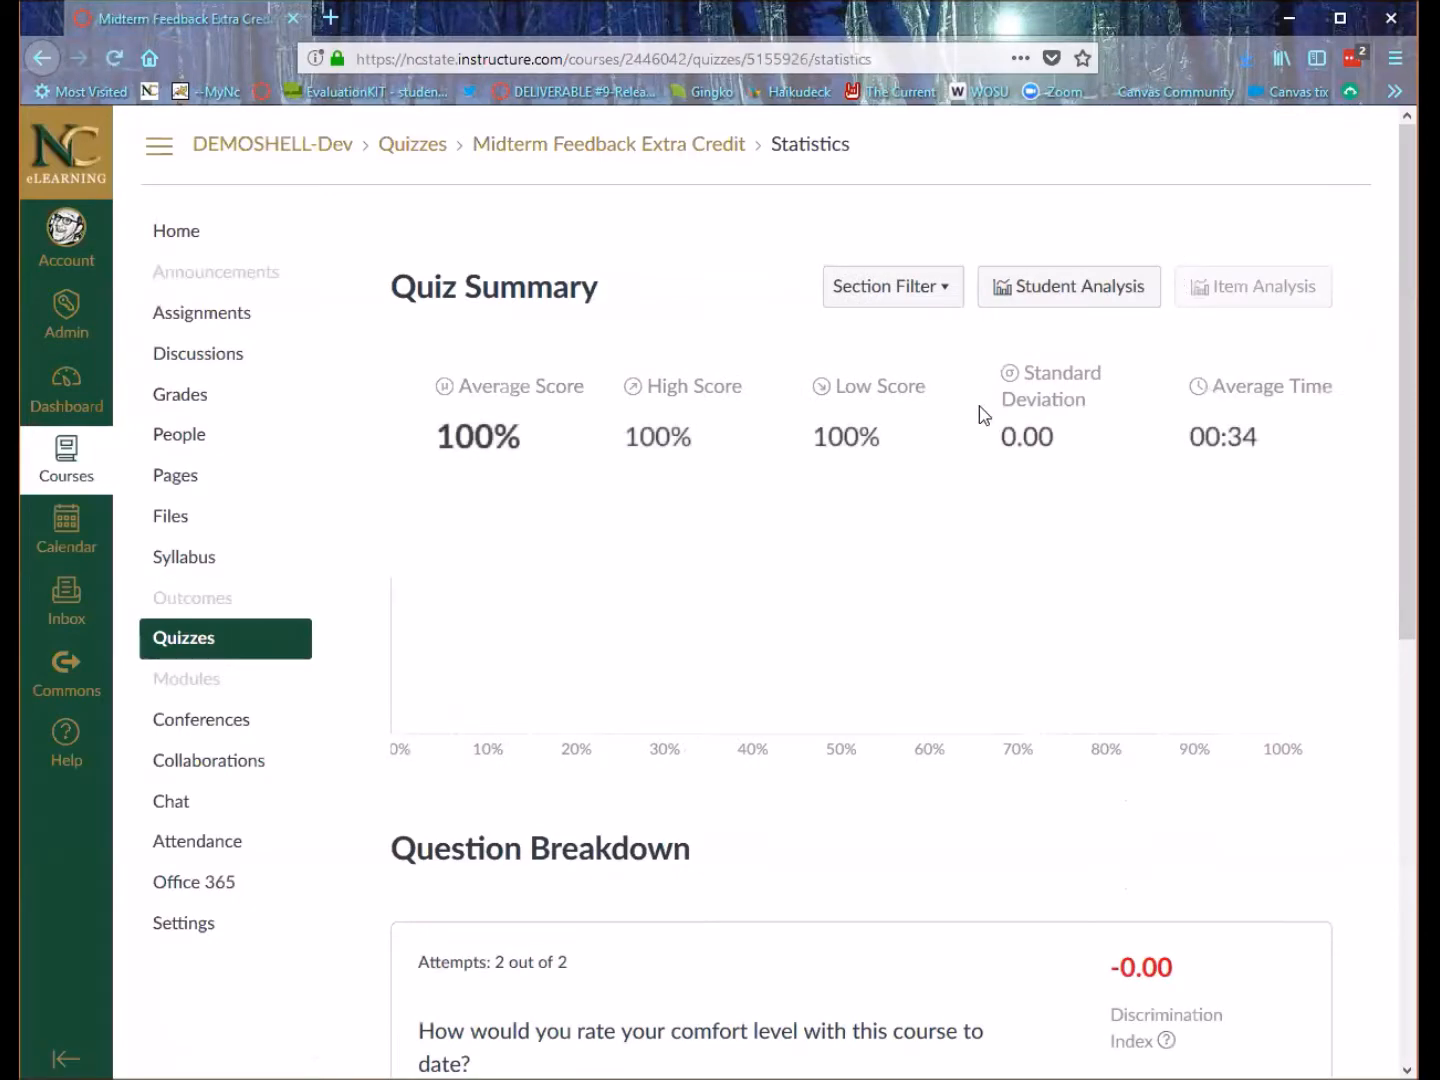
scroll(980, 411, down, 5)
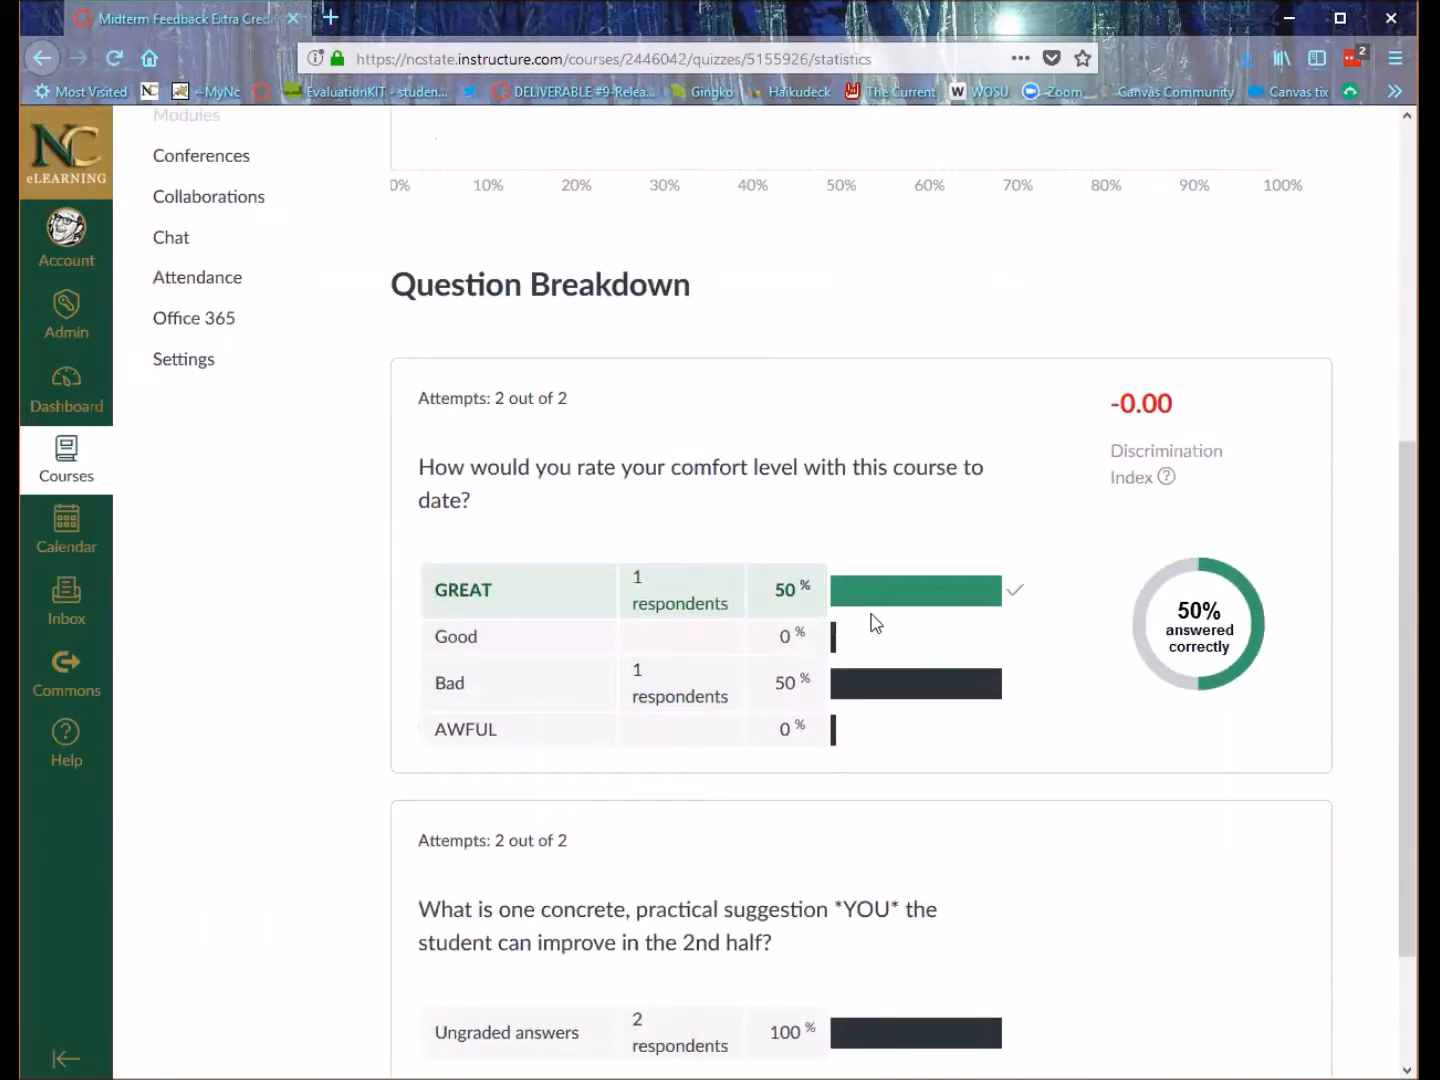
scroll(974, 665, down, 2)
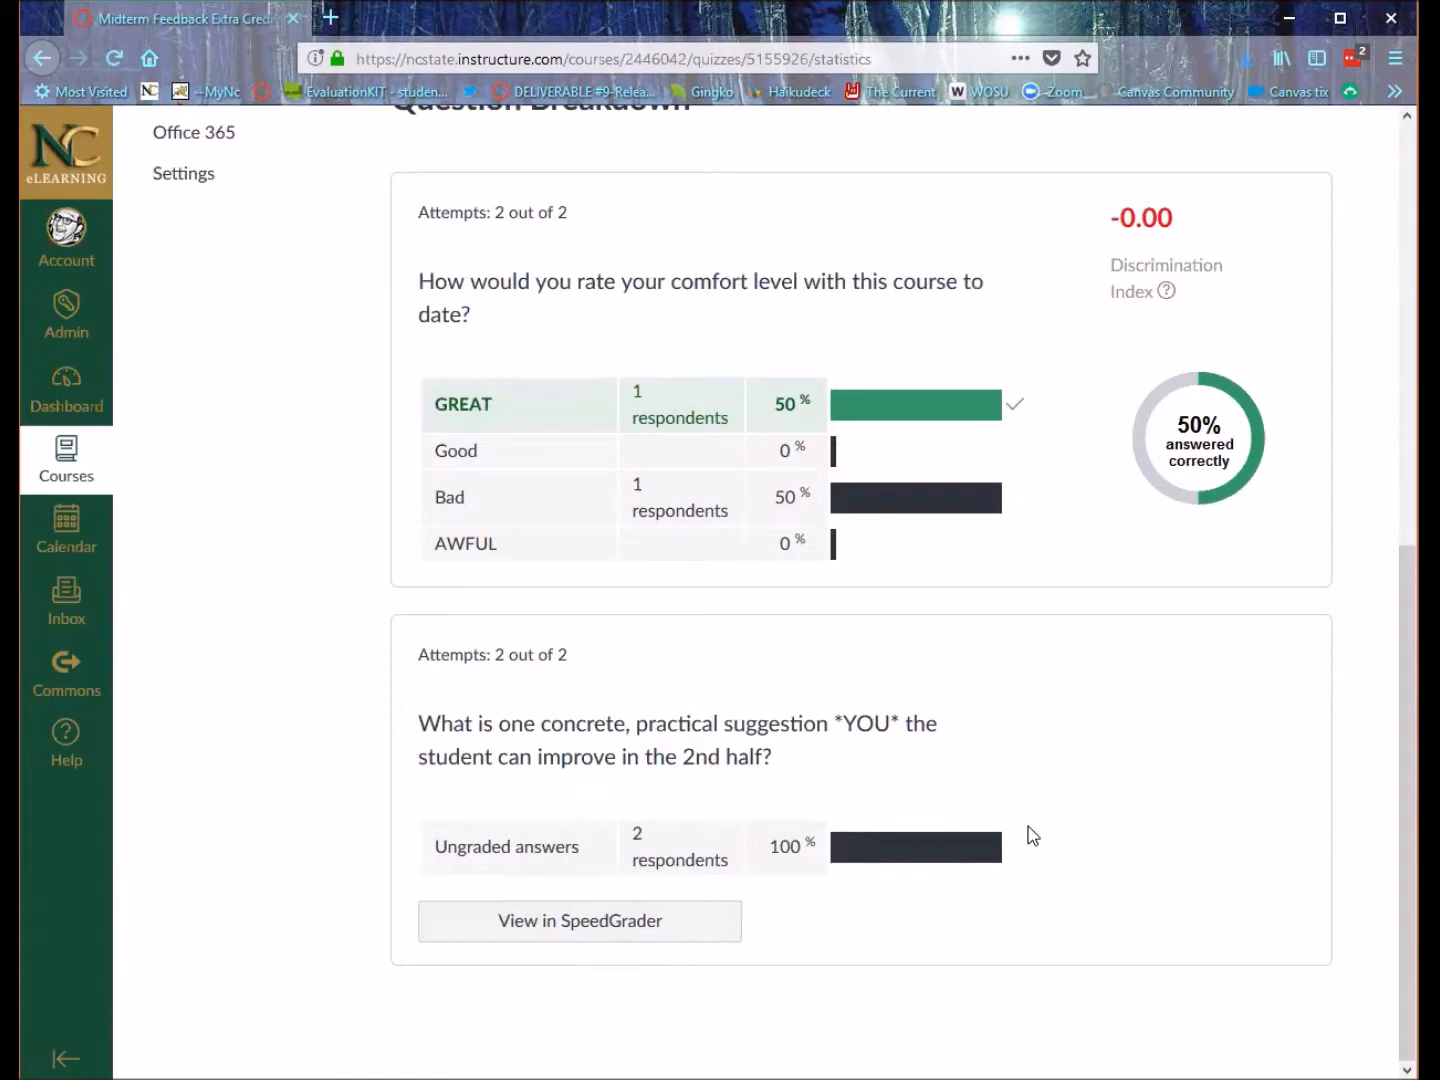
scroll(1033, 836, up, 5)
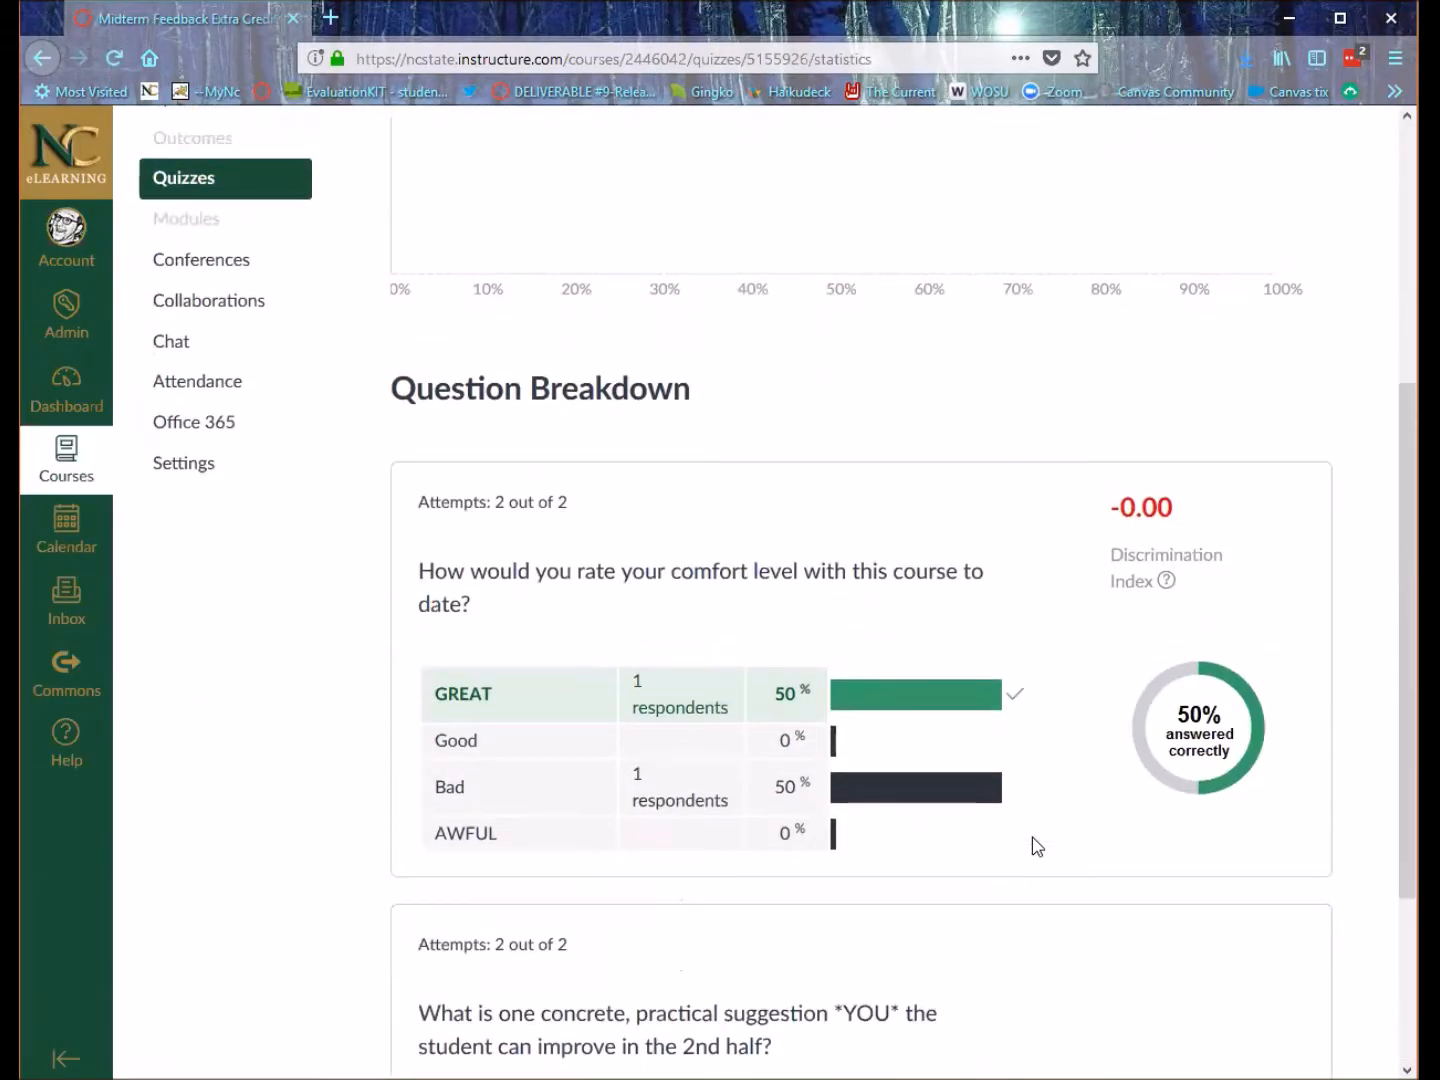
scroll(1030, 837, up, 2)
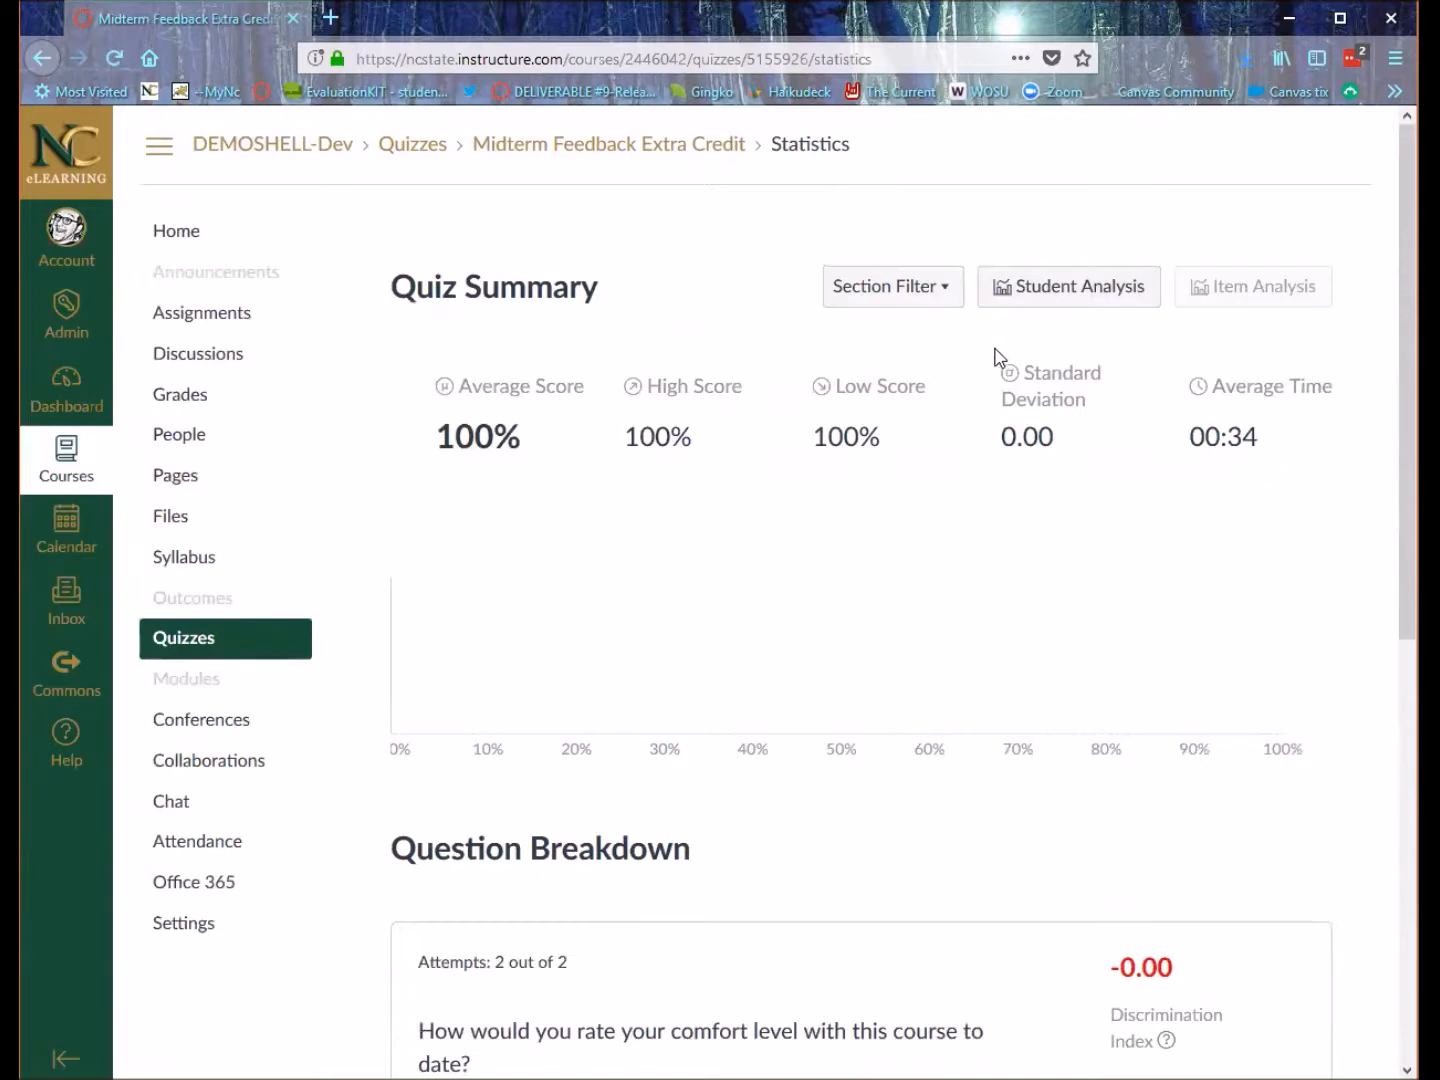
Generate the Student Analysis report, open it in Microsoft Excel and widen column A to fit the section names.
click(1070, 310)
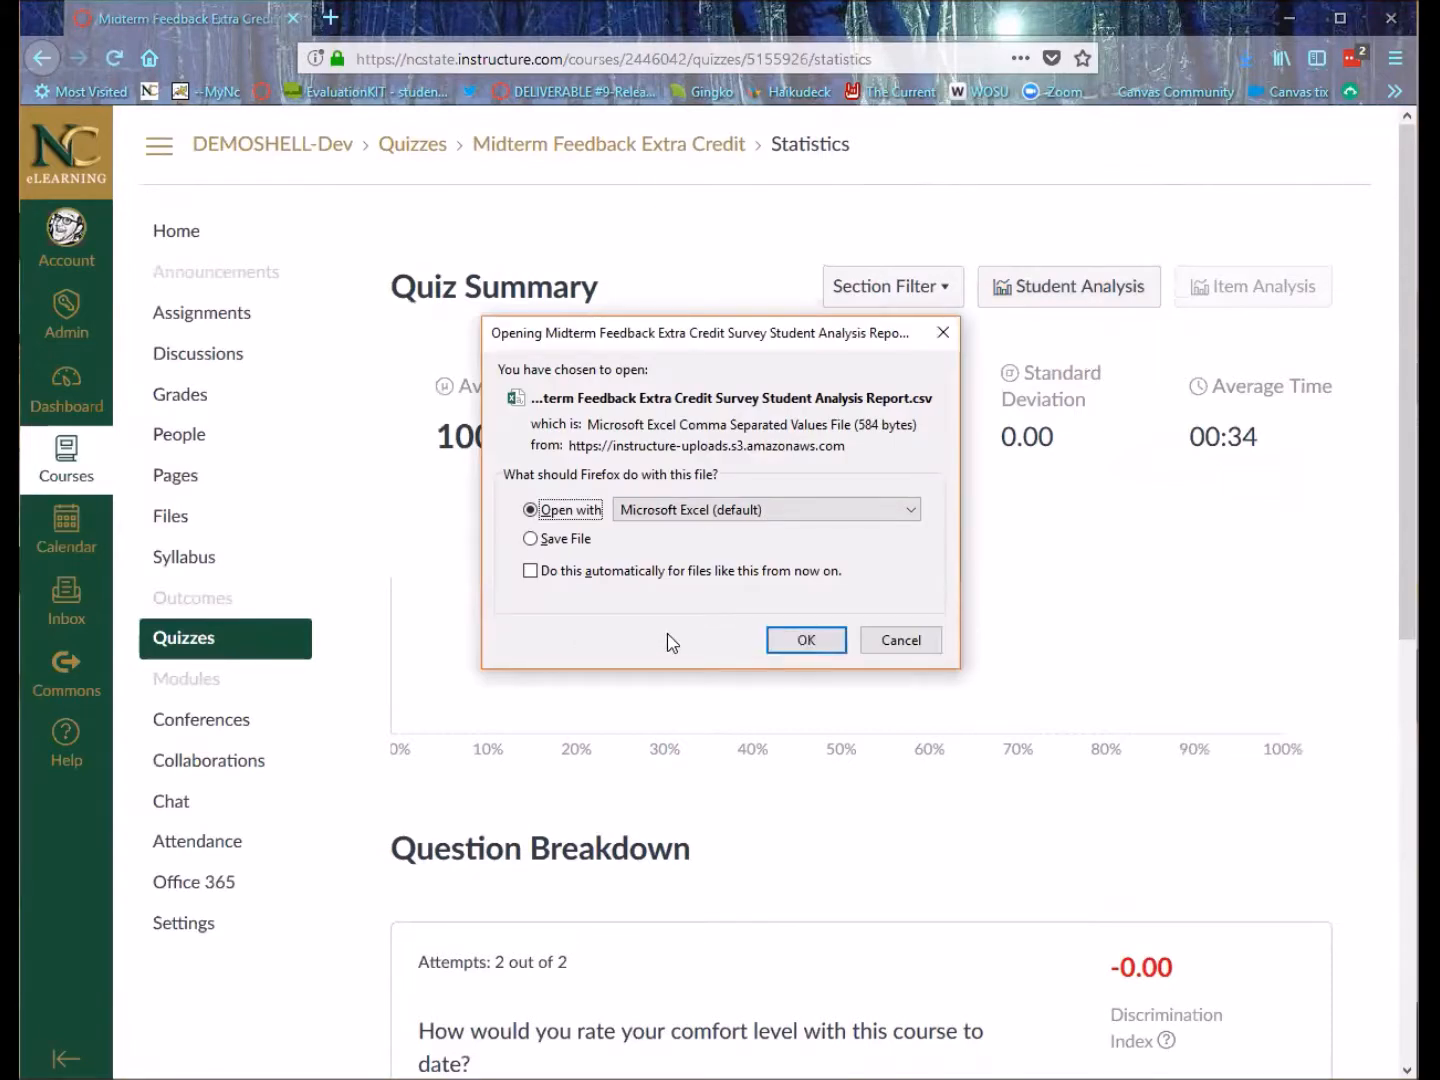
click(806, 641)
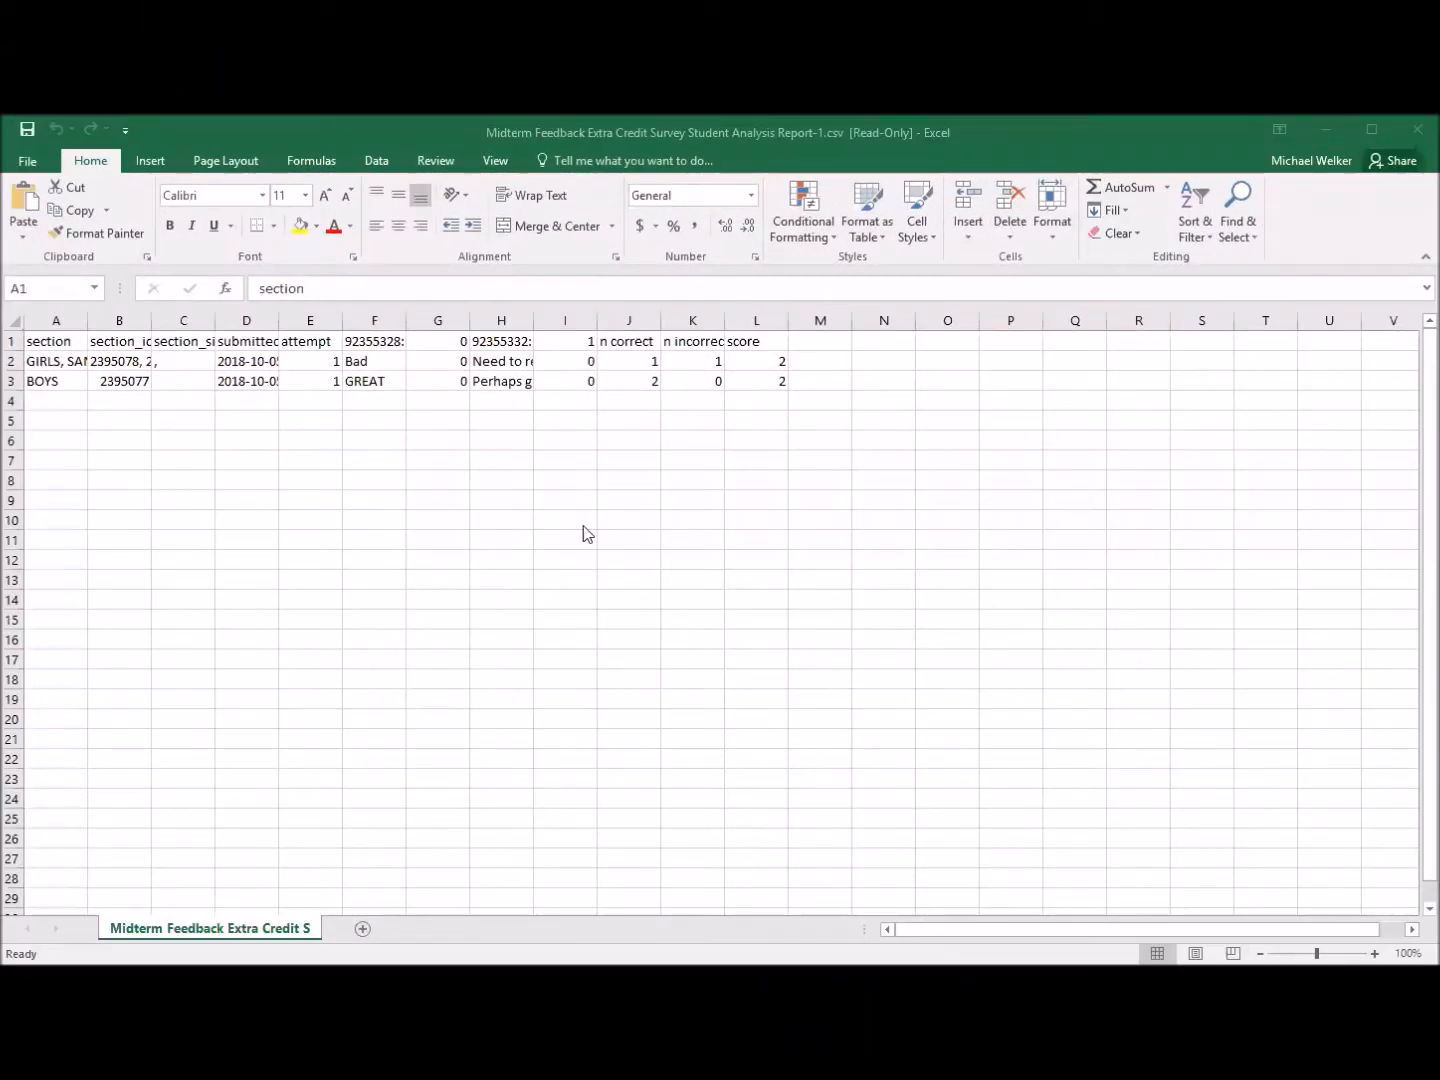
drag(57, 370, 56, 382)
drag(88, 319, 219, 319)
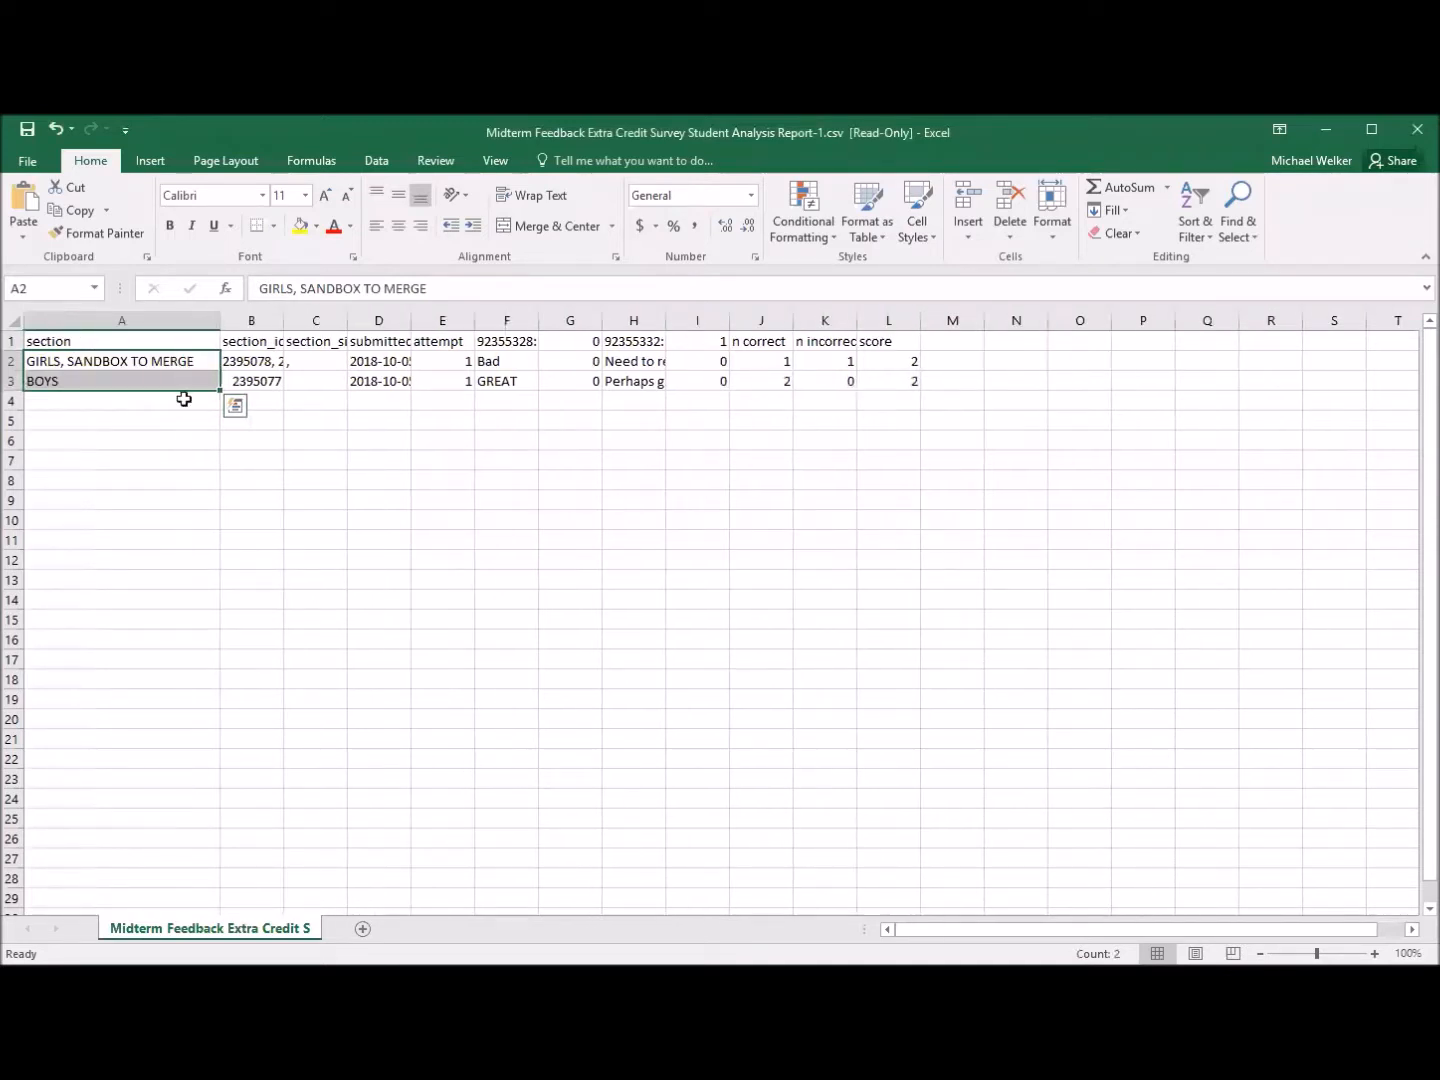
click(296, 441)
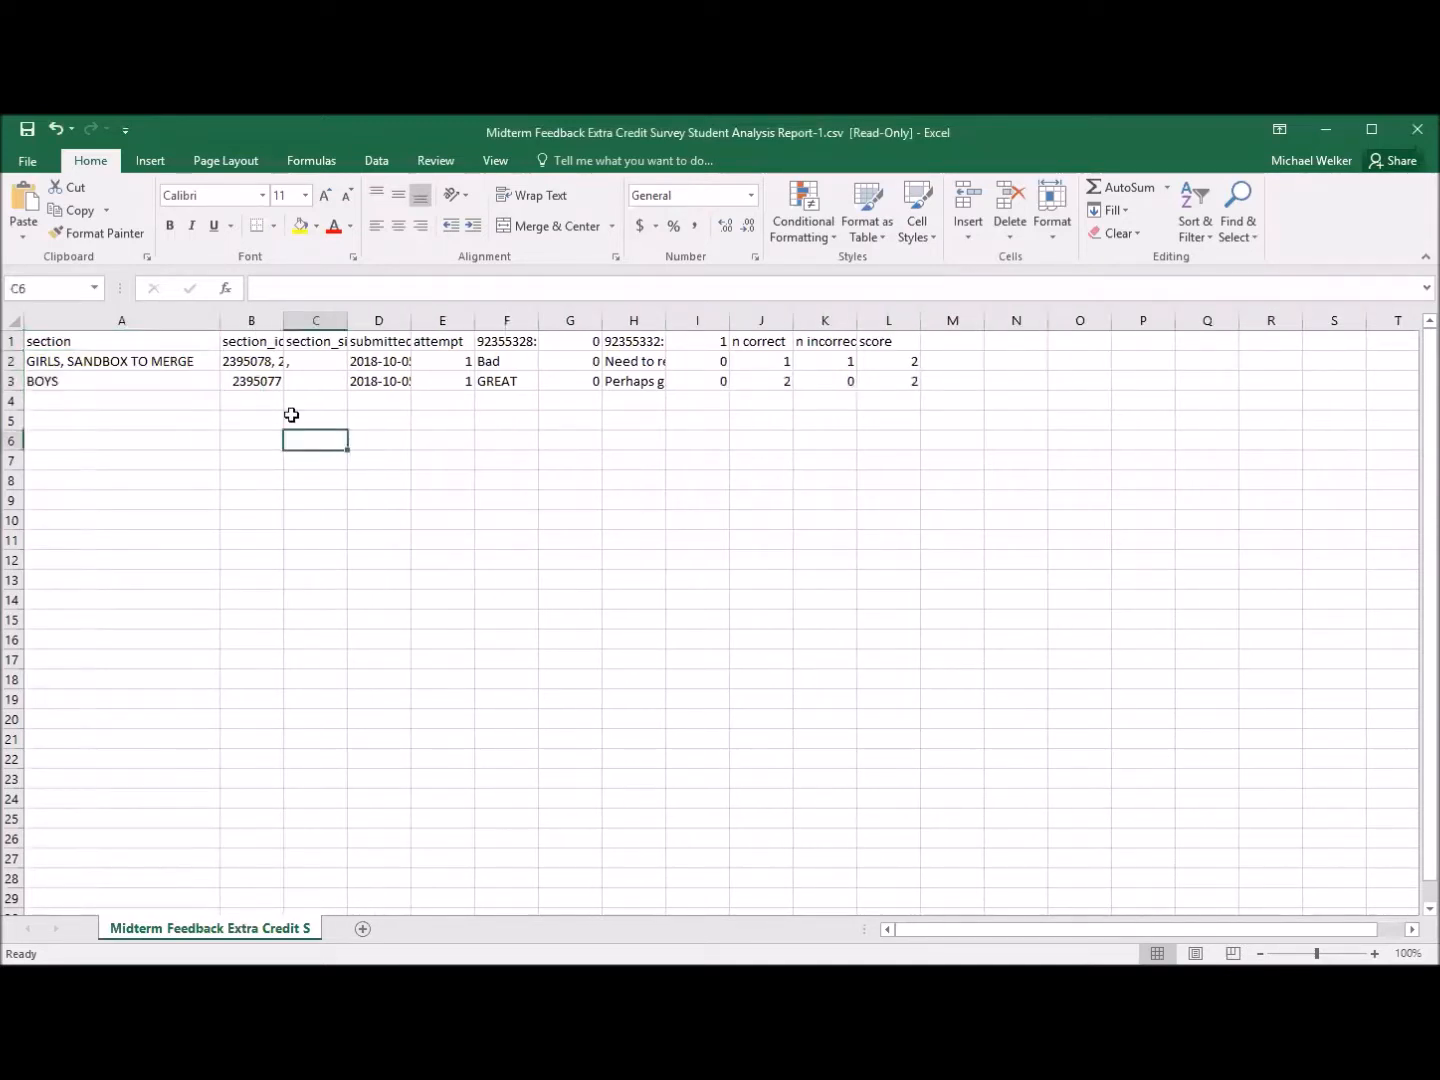
Inspect the comfort ratings in column F and widen column H to read the students' written suggestions.
click(505, 364)
click(506, 383)
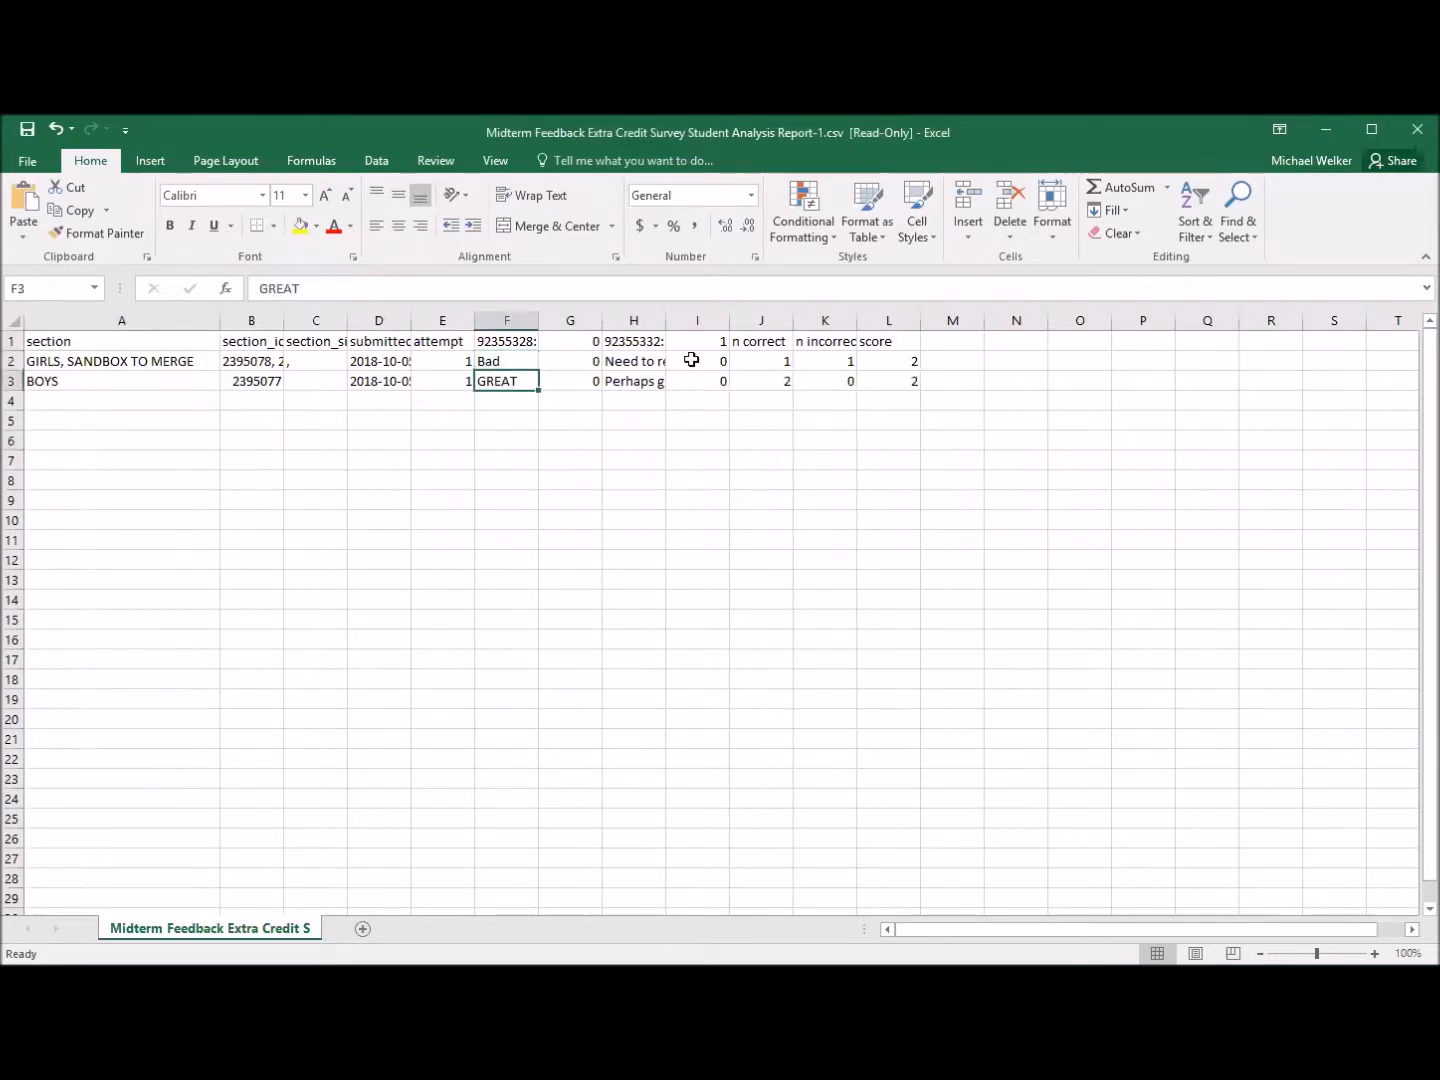
click(634, 361)
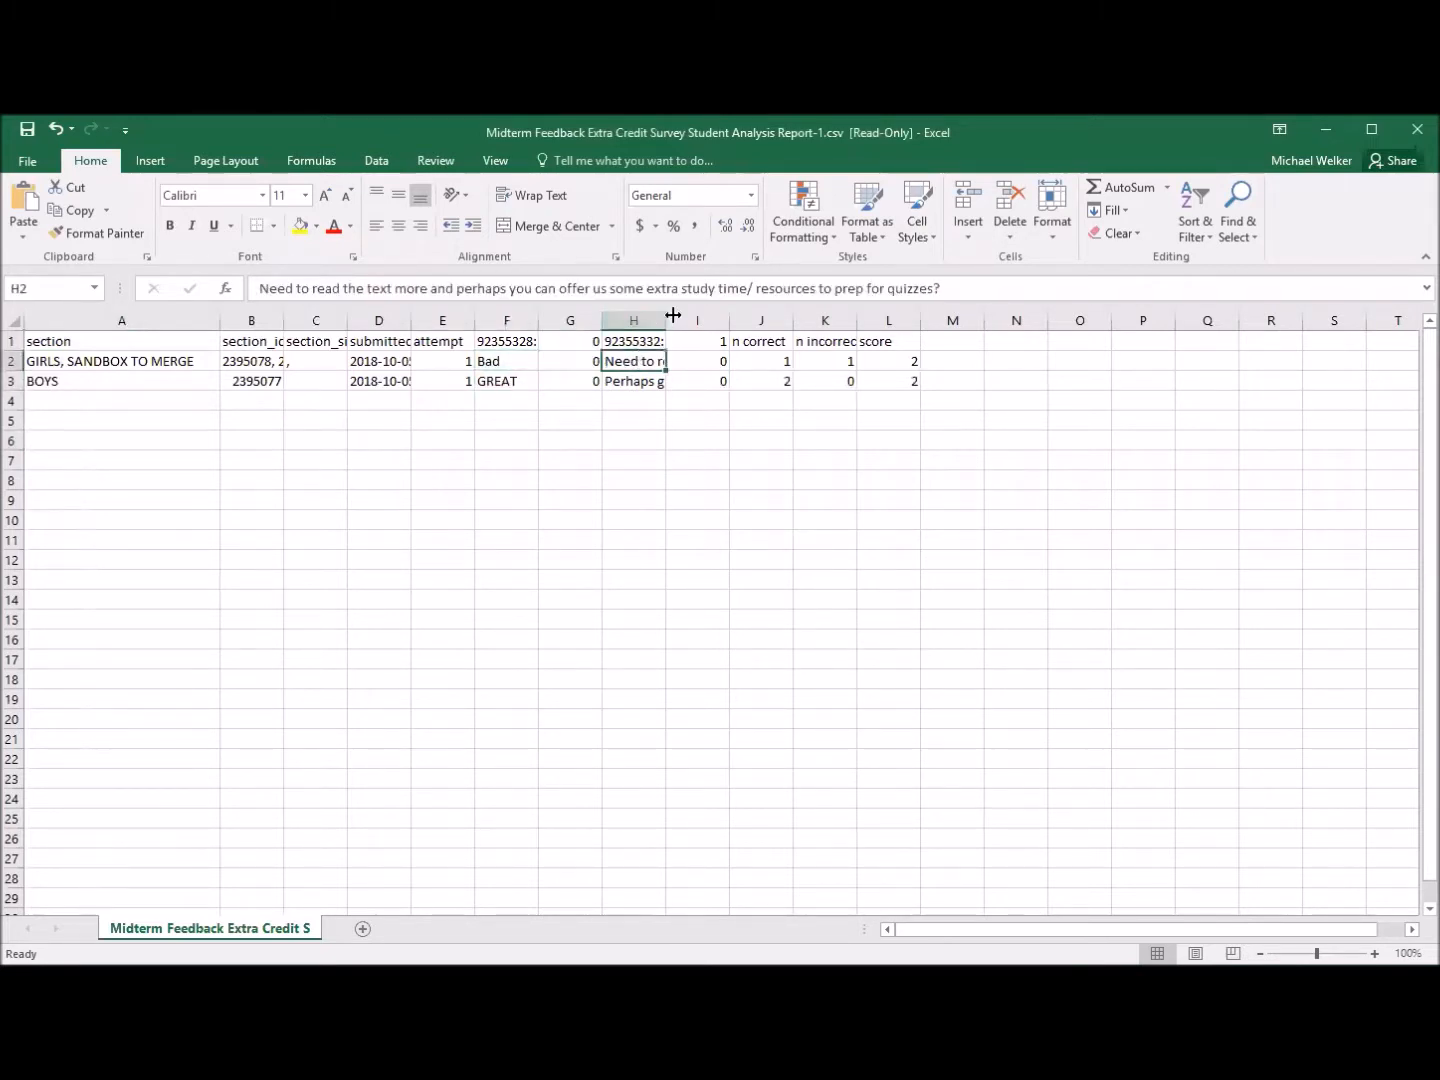
drag(671, 317, 1116, 321)
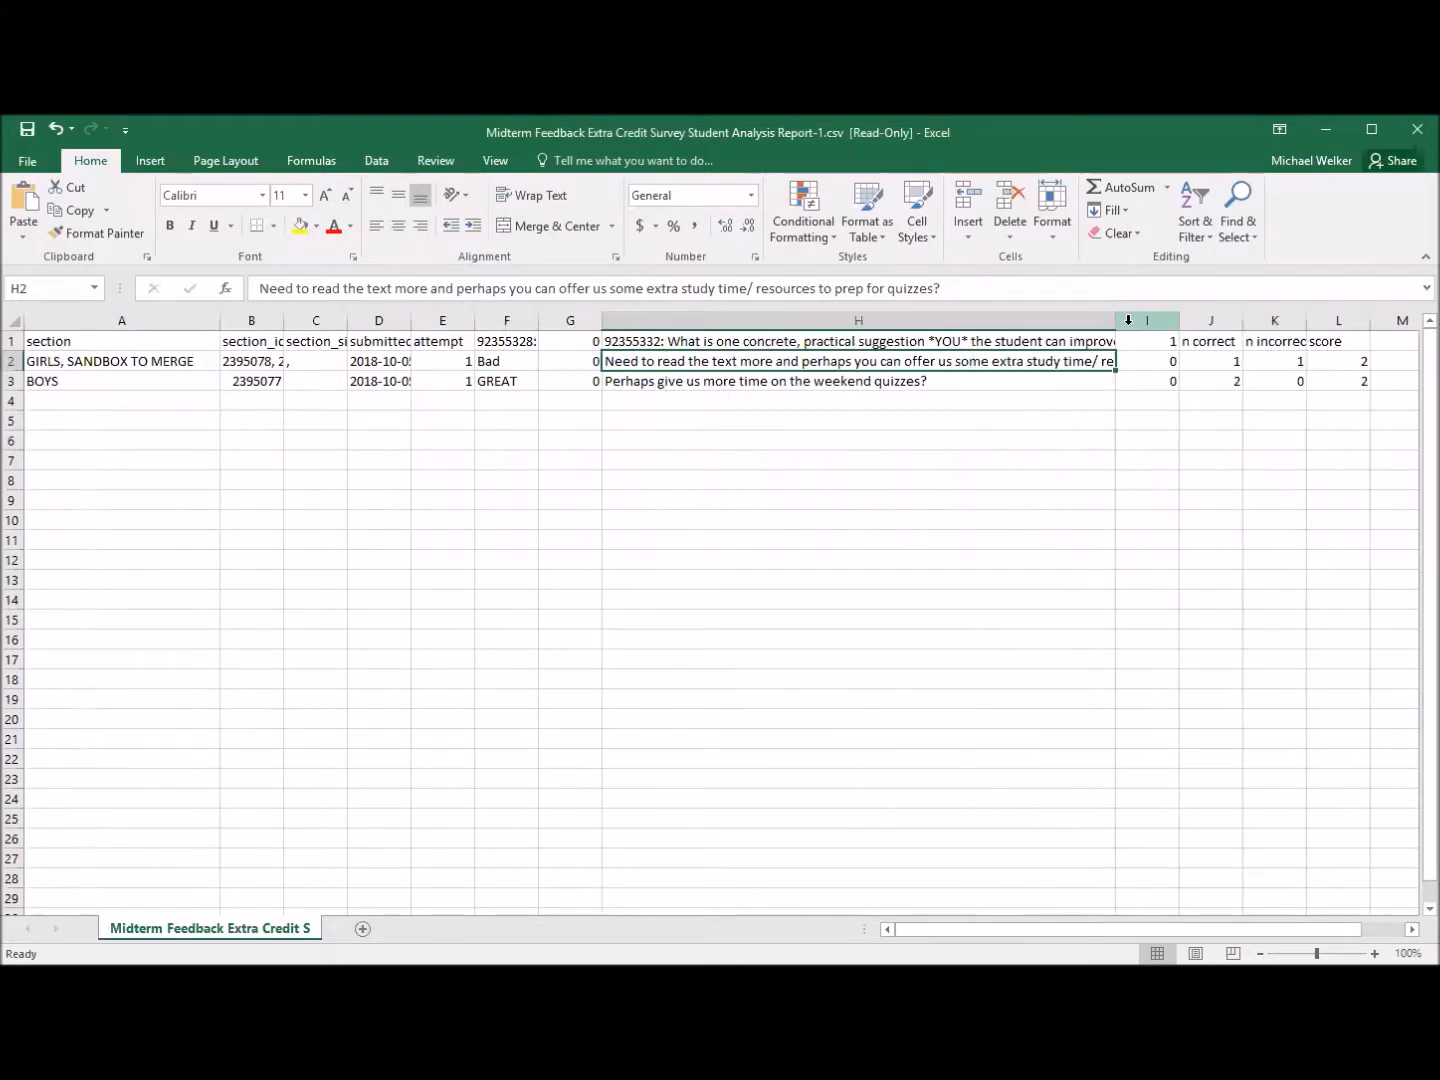
click(661, 378)
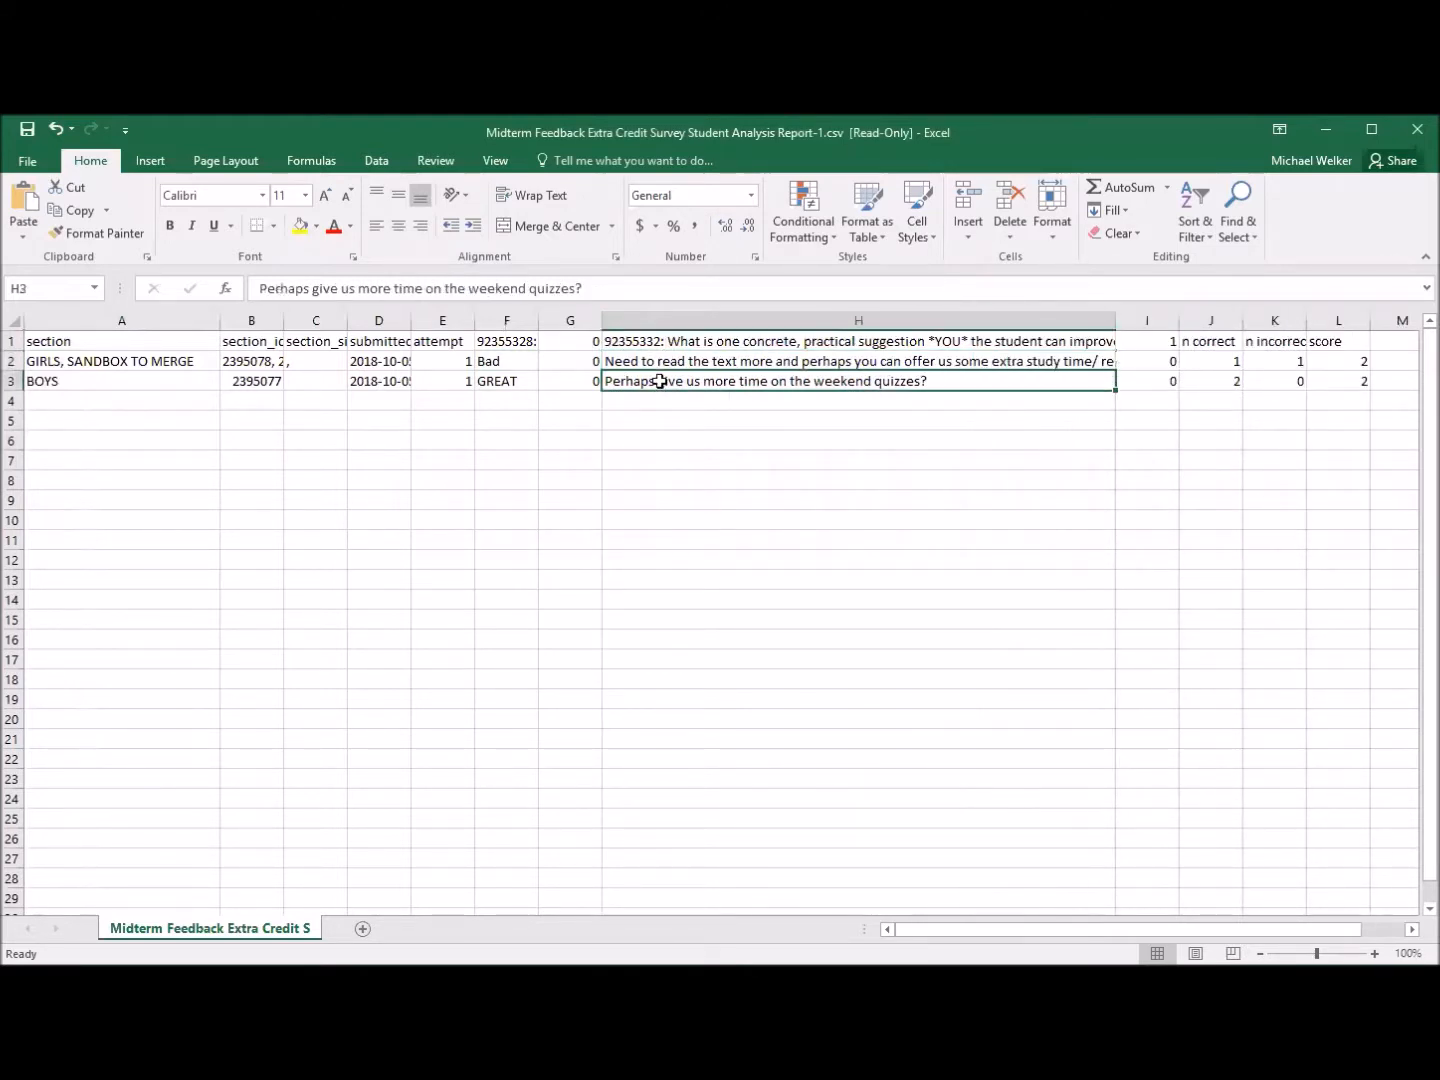
click(664, 361)
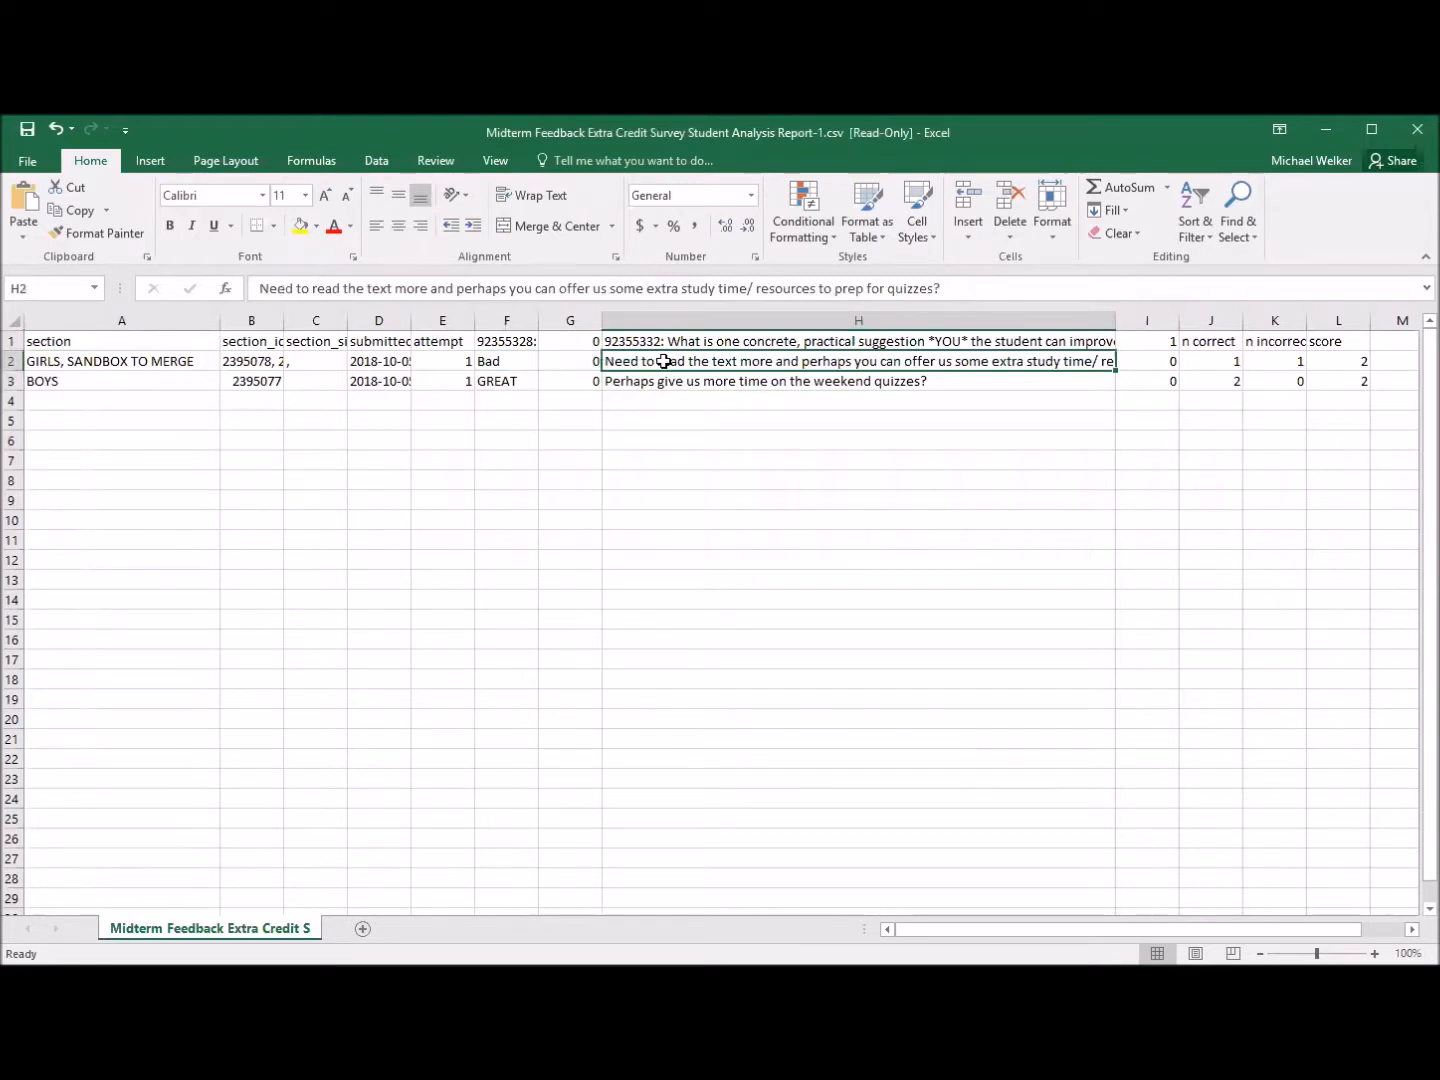